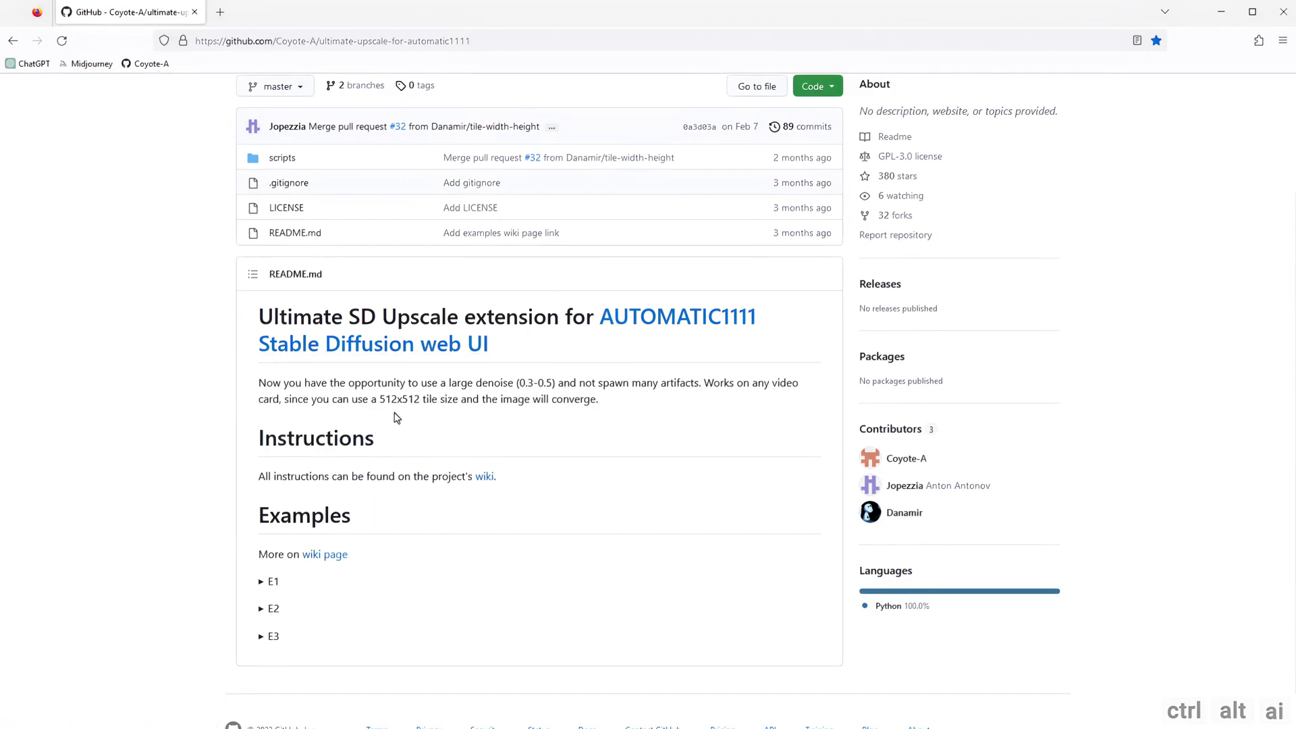
- Open the How to page of the ultimate-upscale-for-automatic1111 wiki and find the installation instructions
scroll(397, 417, down, 1)
scroll(397, 418, up, 3)
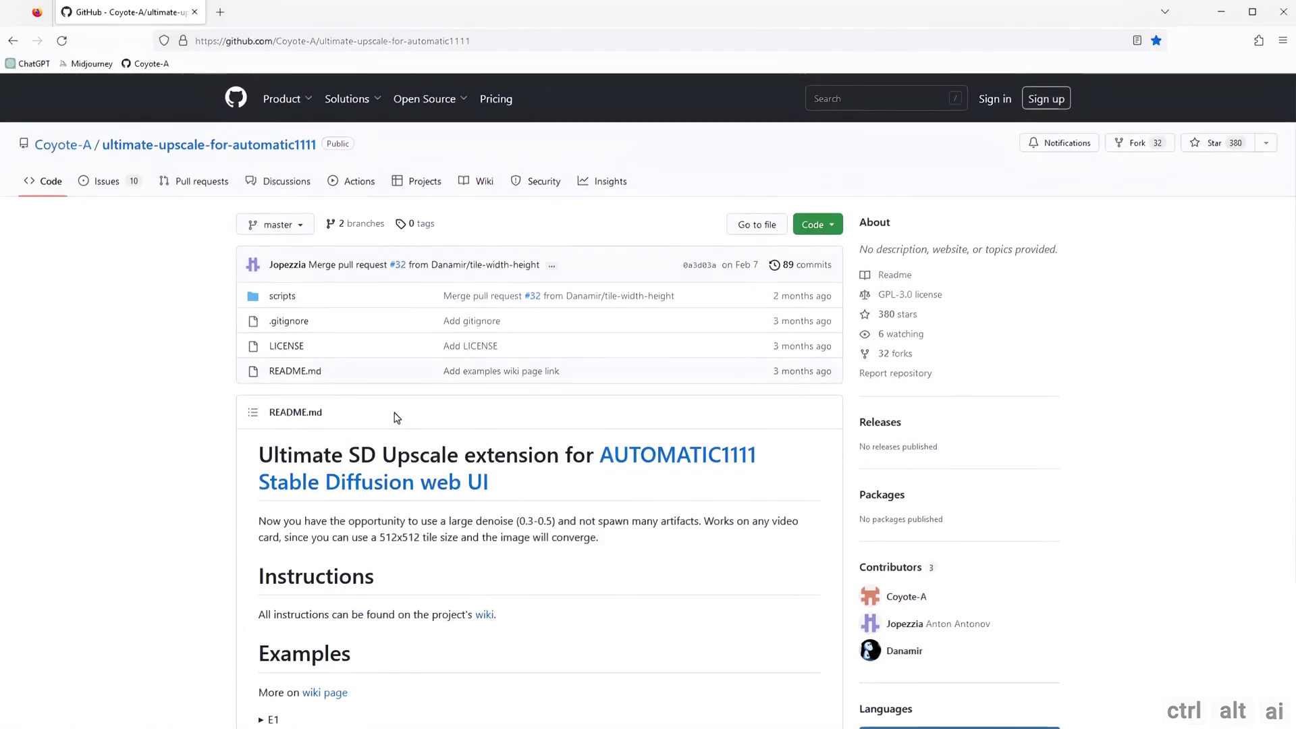
click(479, 182)
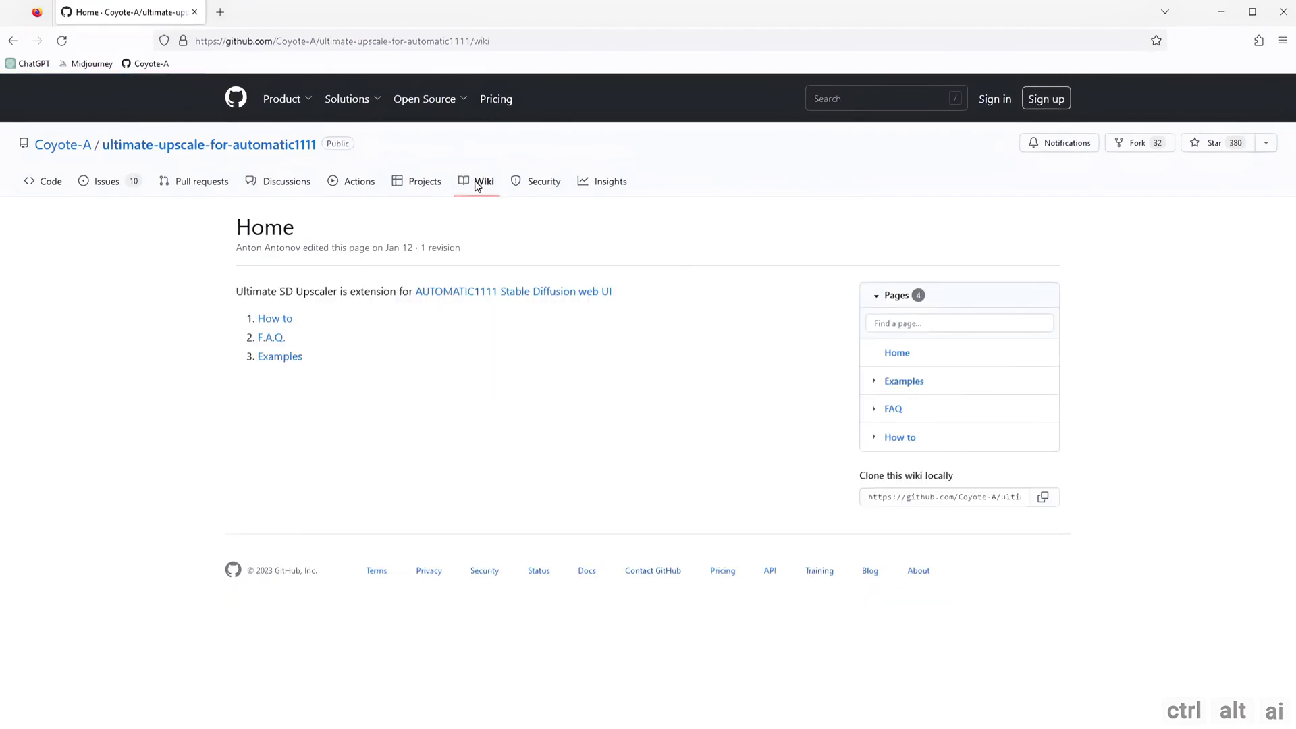
click(275, 322)
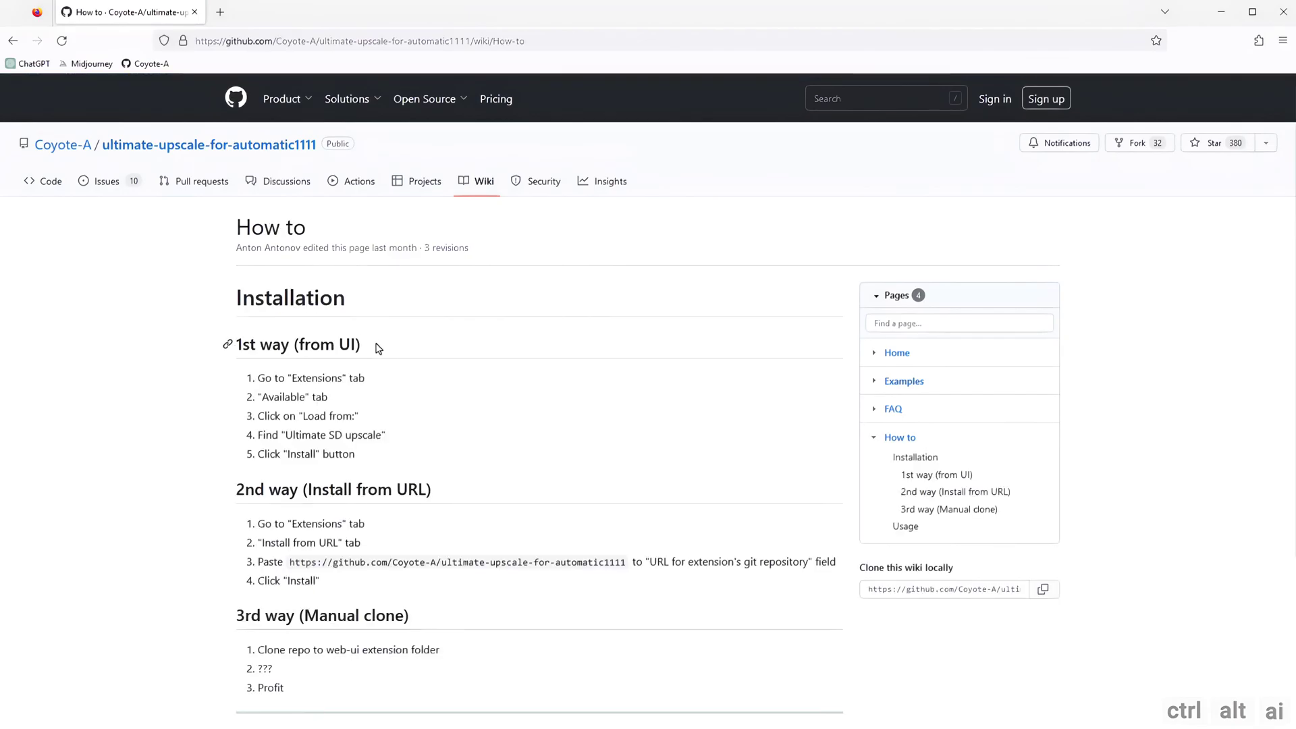
scroll(291, 339, down, 2)
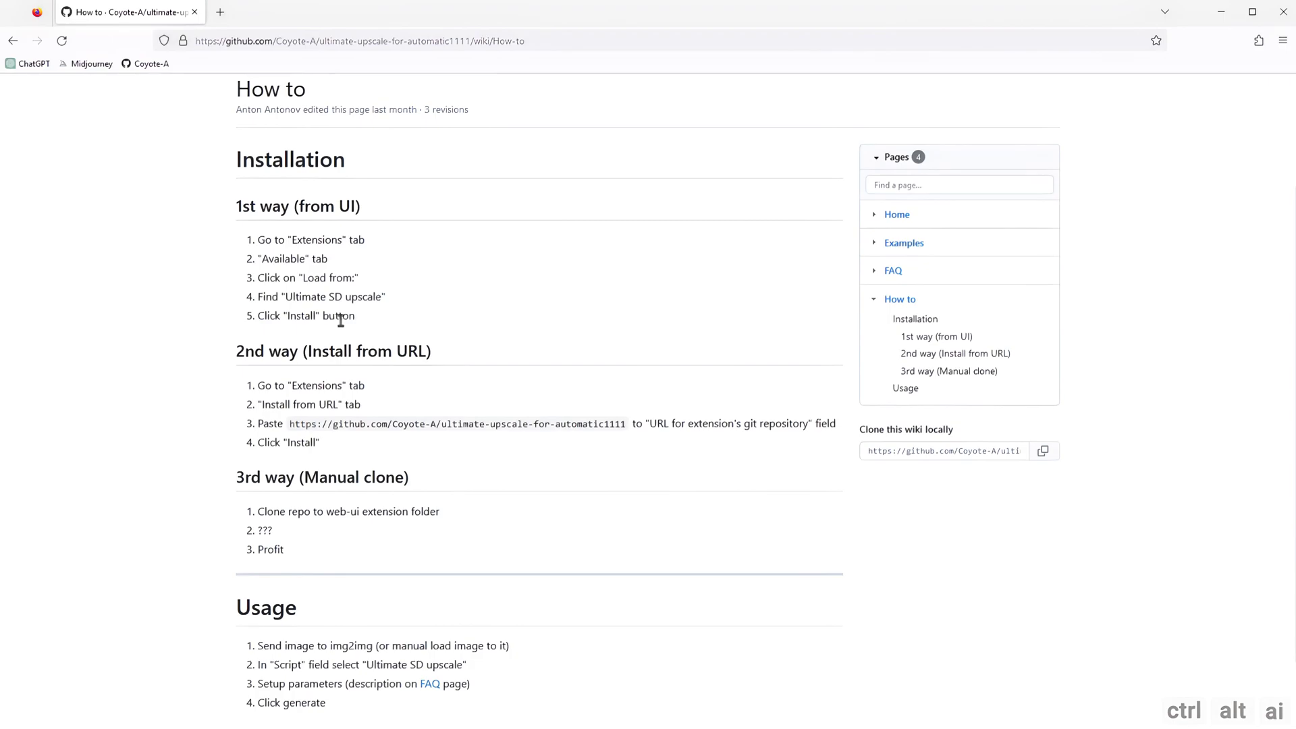
- Copy the extension's git repository URL from the "Install from URL" instructions
drag(290, 424, 606, 422)
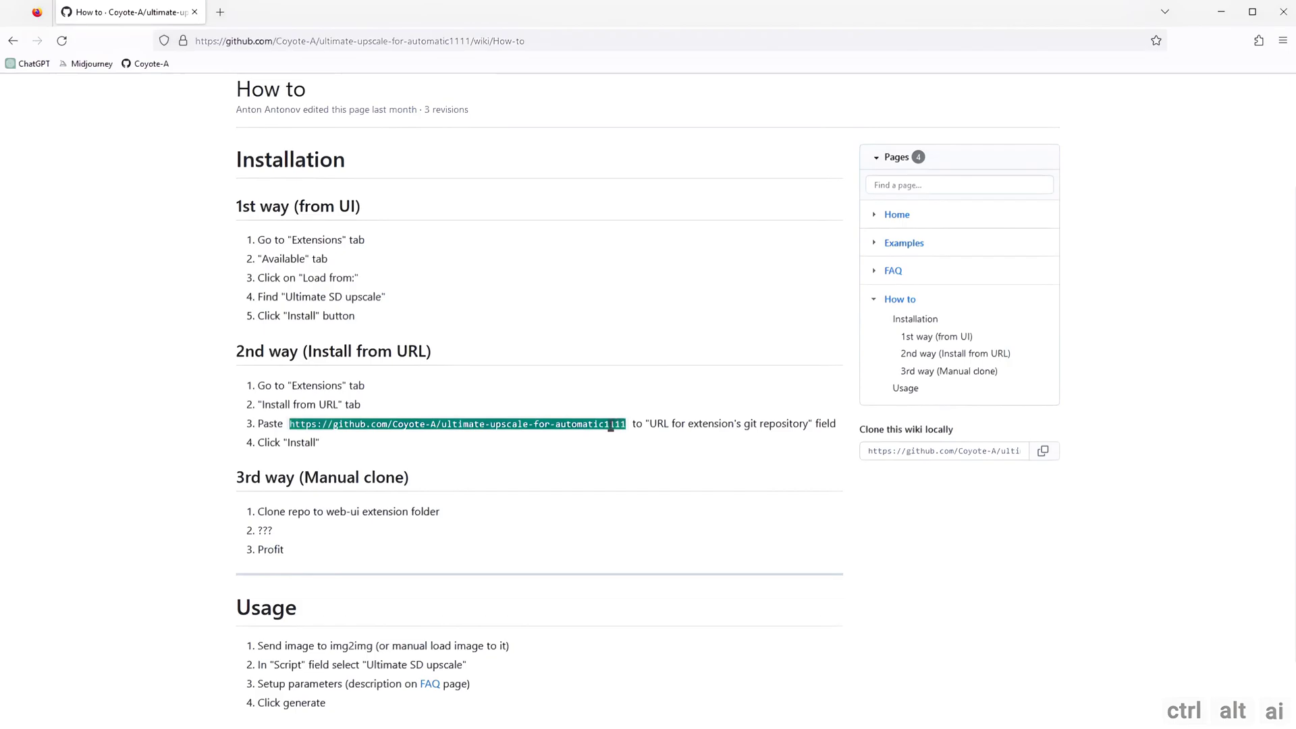
right_click(611, 427)
click(641, 572)
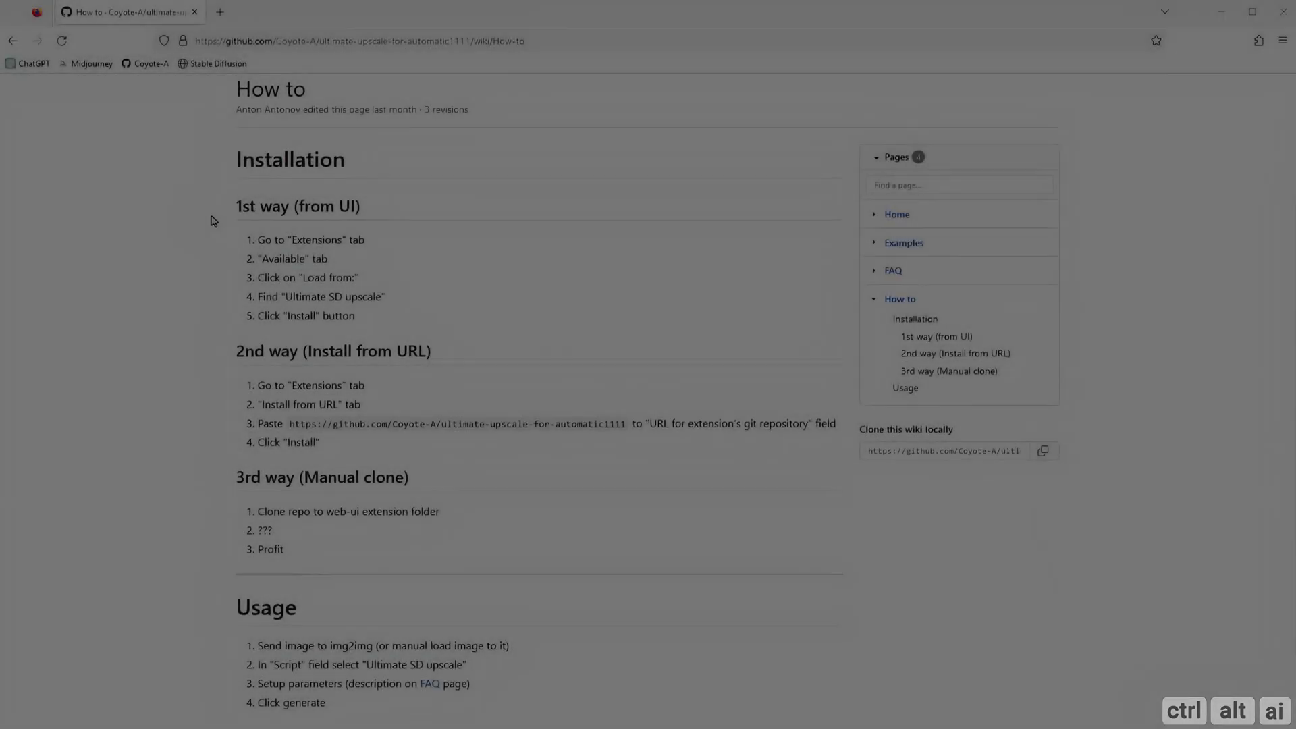
- Open the bookmarked Stable Diffusion web UI in a new browser tab and go to its extensions
click(220, 12)
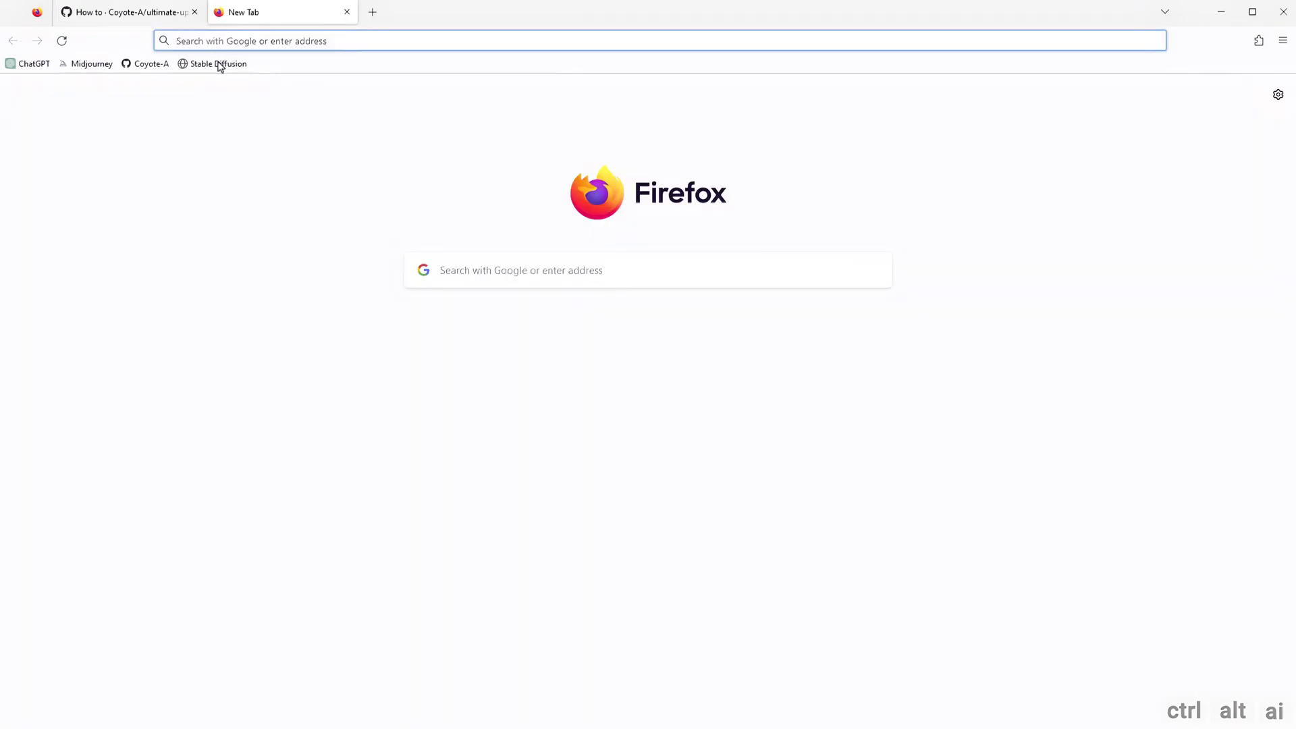
click(217, 64)
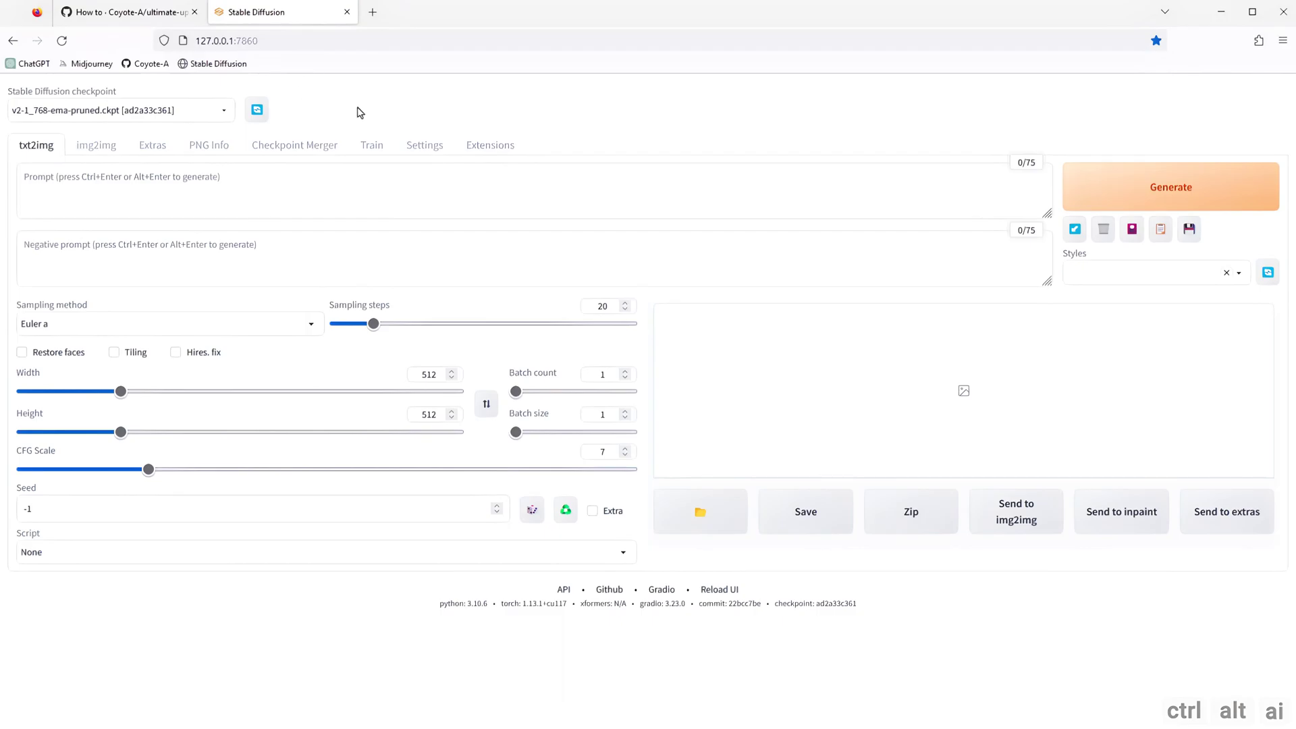
click(480, 153)
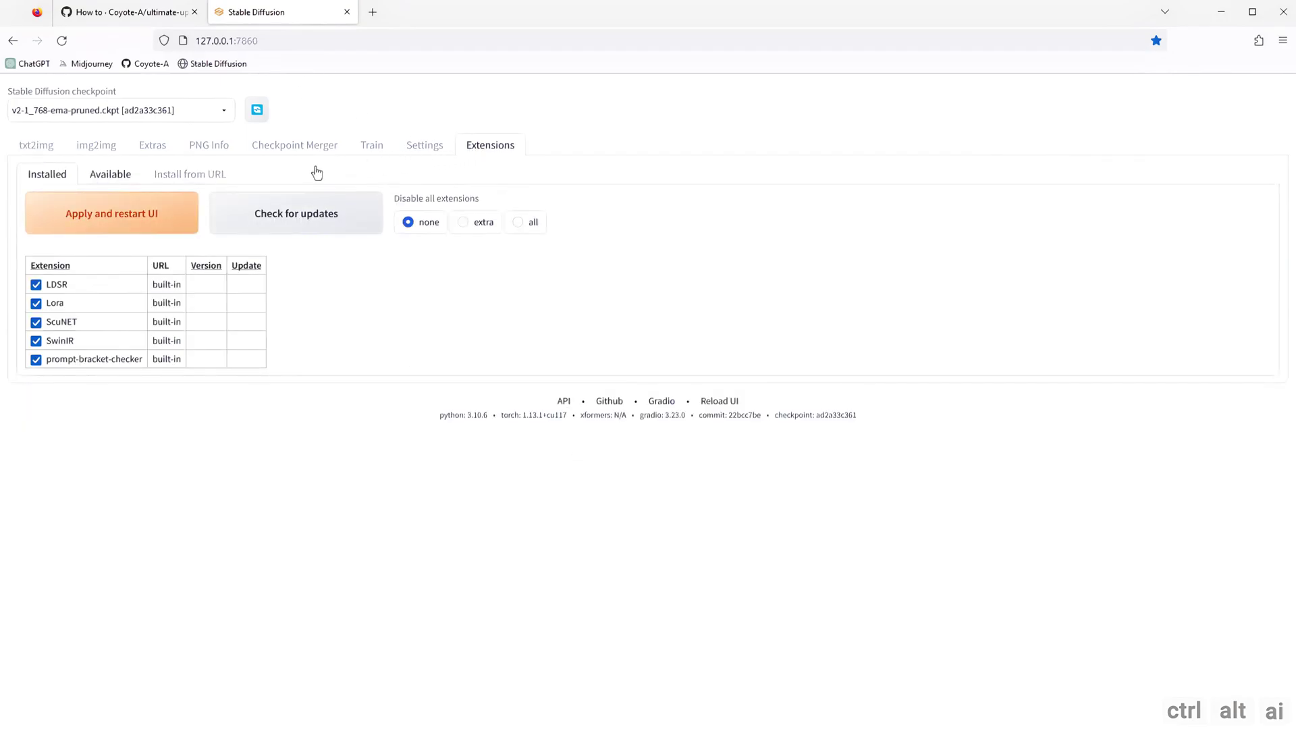
click(182, 189)
click(143, 218)
text(https://github.com/Coyote-A/ultimate-upscale-for-automatic1111)
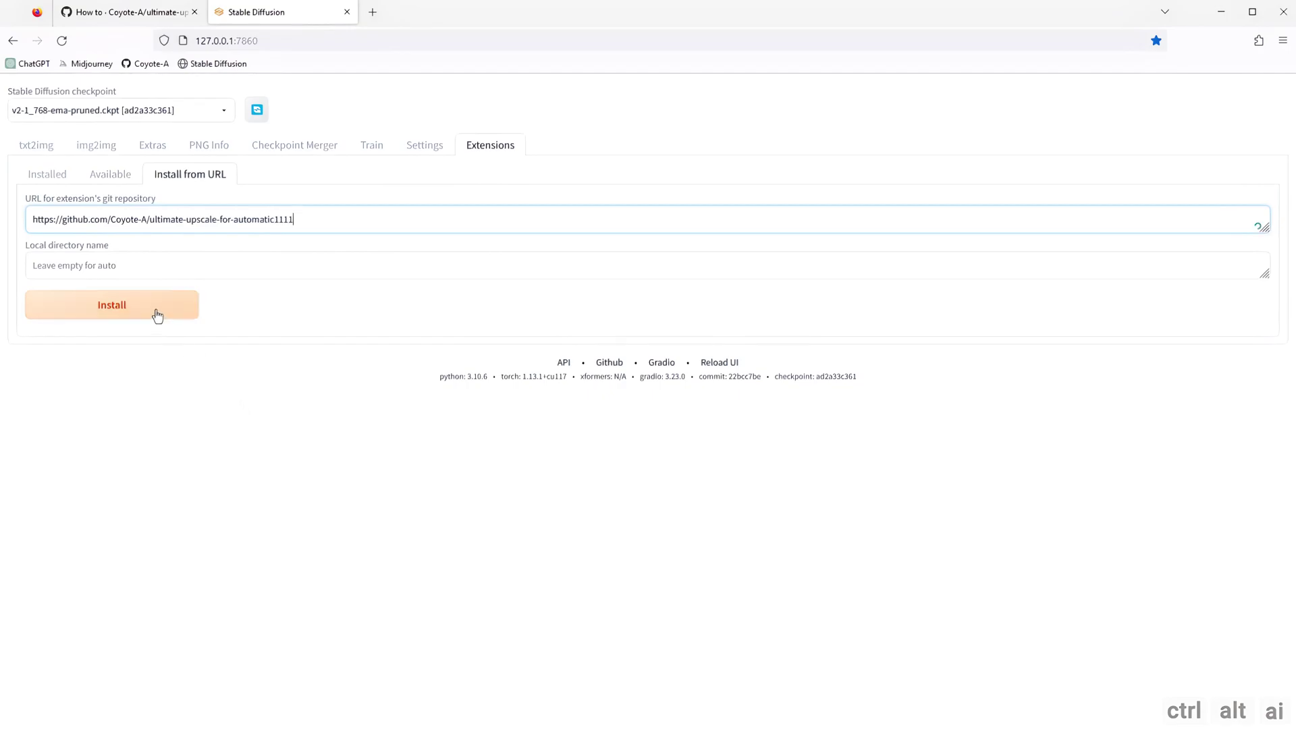
click(156, 314)
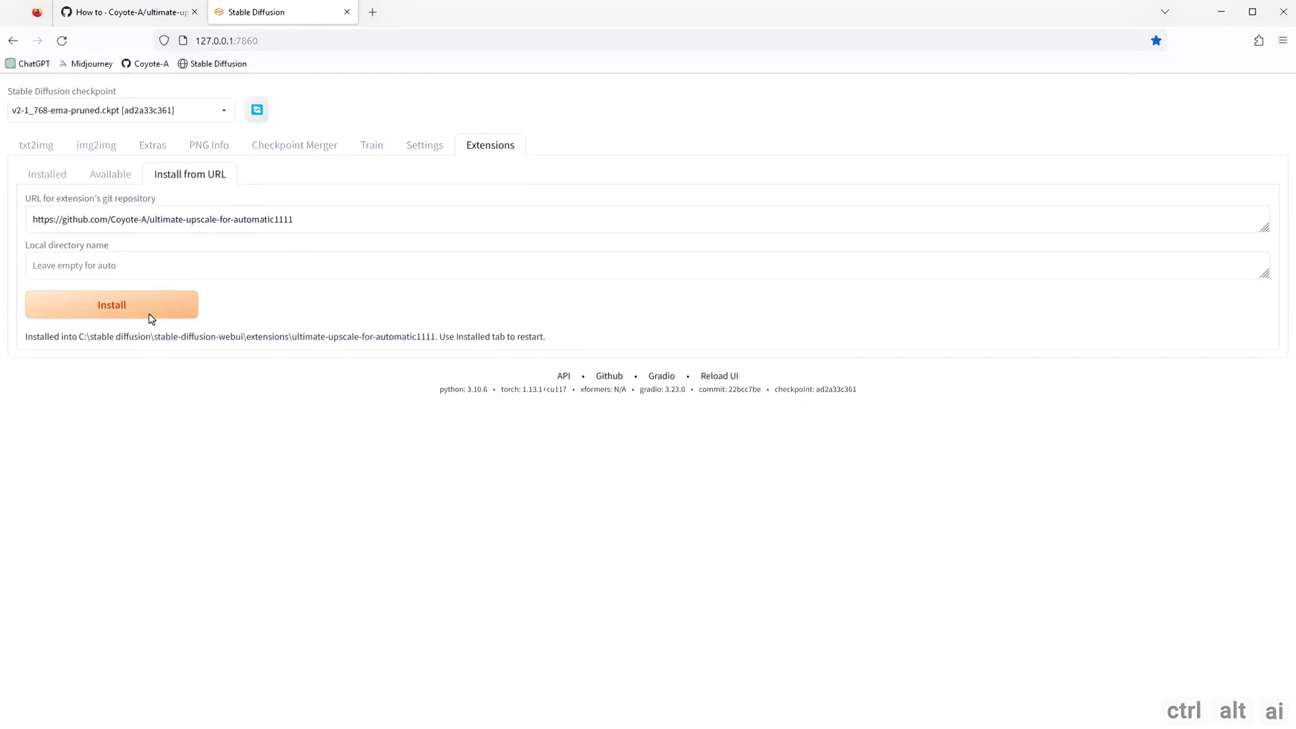
click(98, 307)
- Apply the installed extension and restart the web UI
click(52, 174)
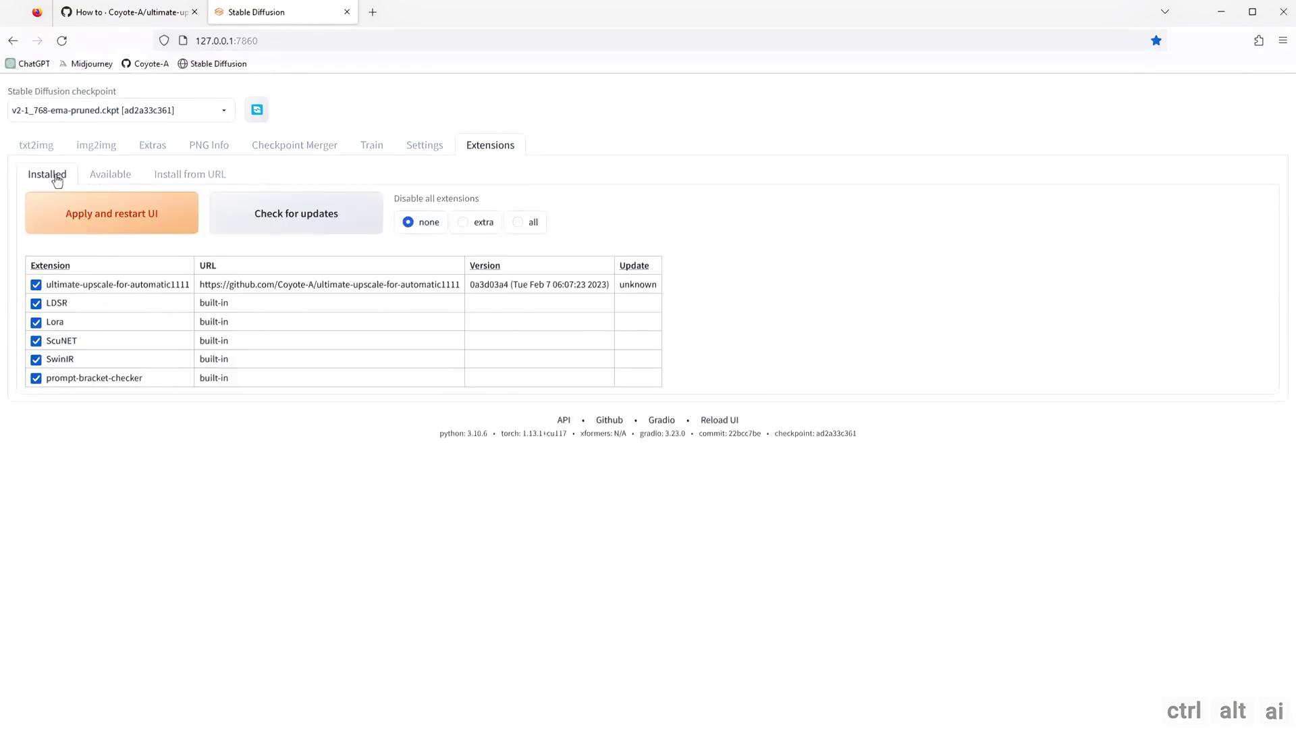
click(138, 227)
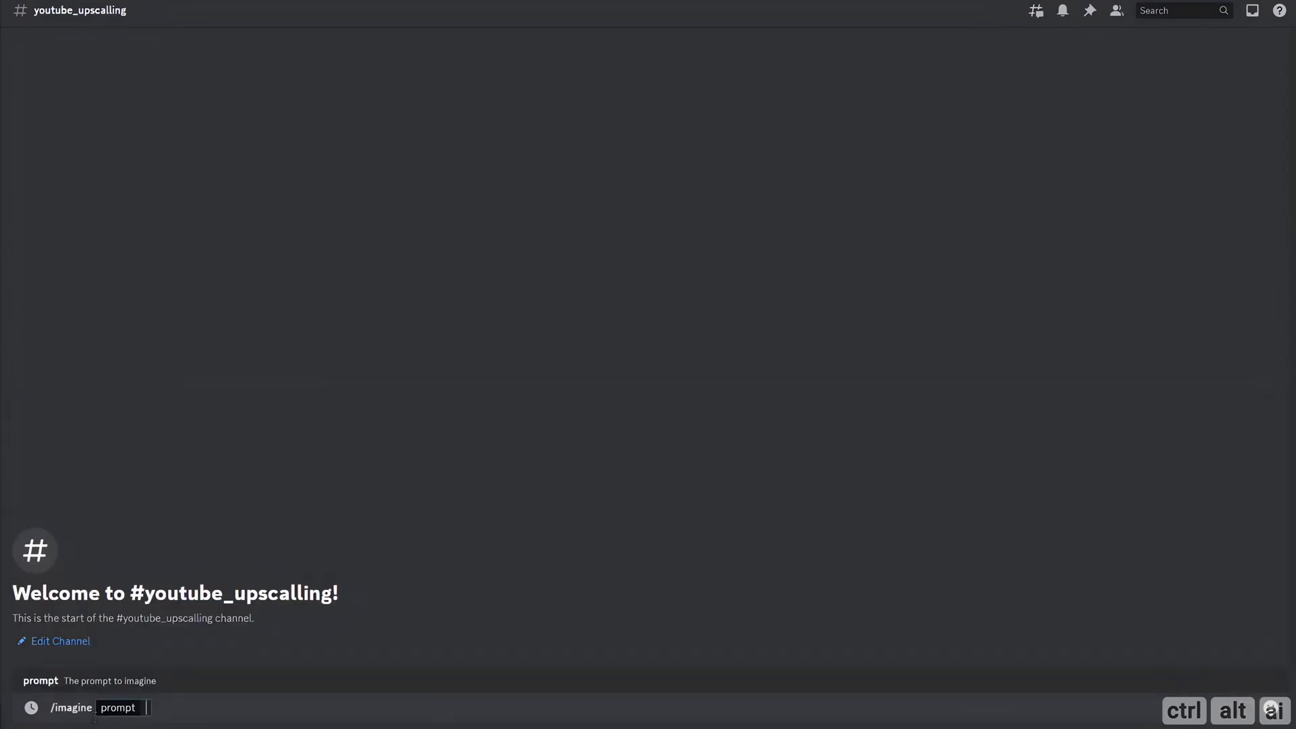
- Switch to Discord and imagine "the perfect burger fallen, flame grilled, melted cheese, a little bit of lettuce, slice of tomato, pickle and sauces"
text(the perfect burger, juicy, flame grilled, melted cheese, a little bit of lettuce, slice of tomato, pickle and sauces)
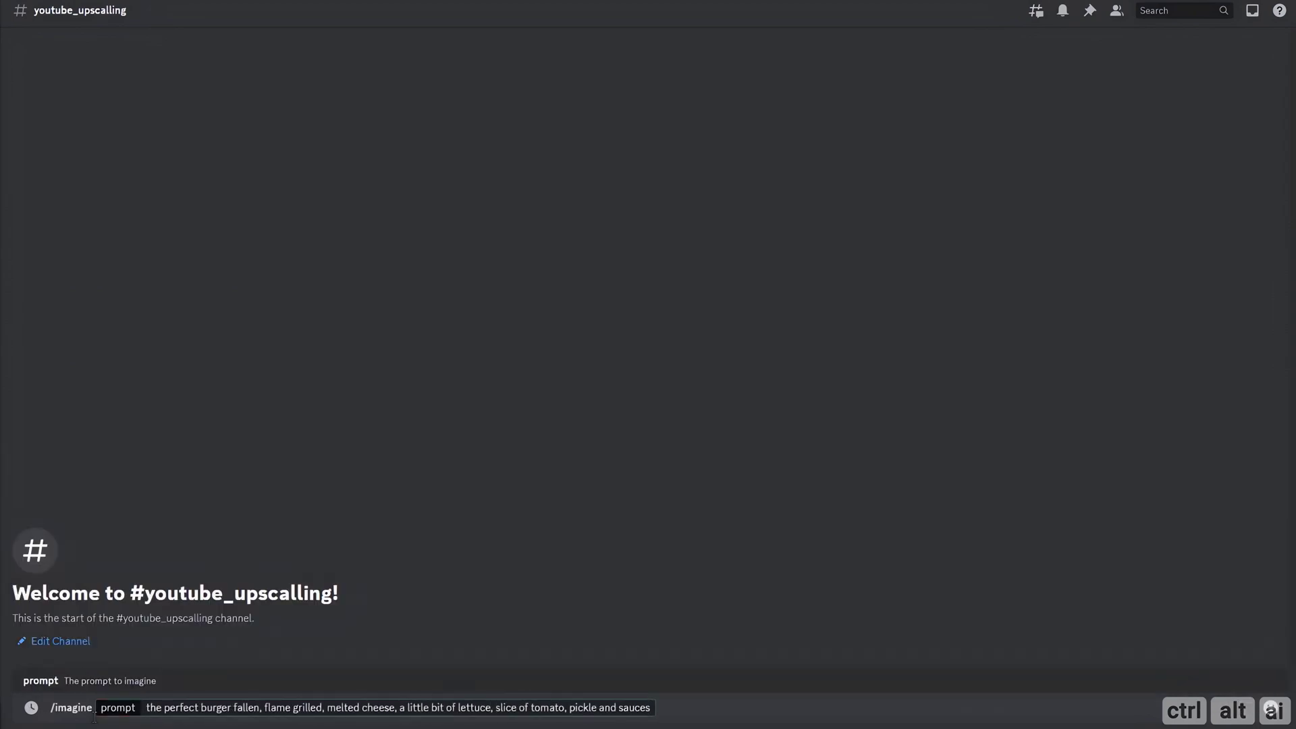
key(Return)
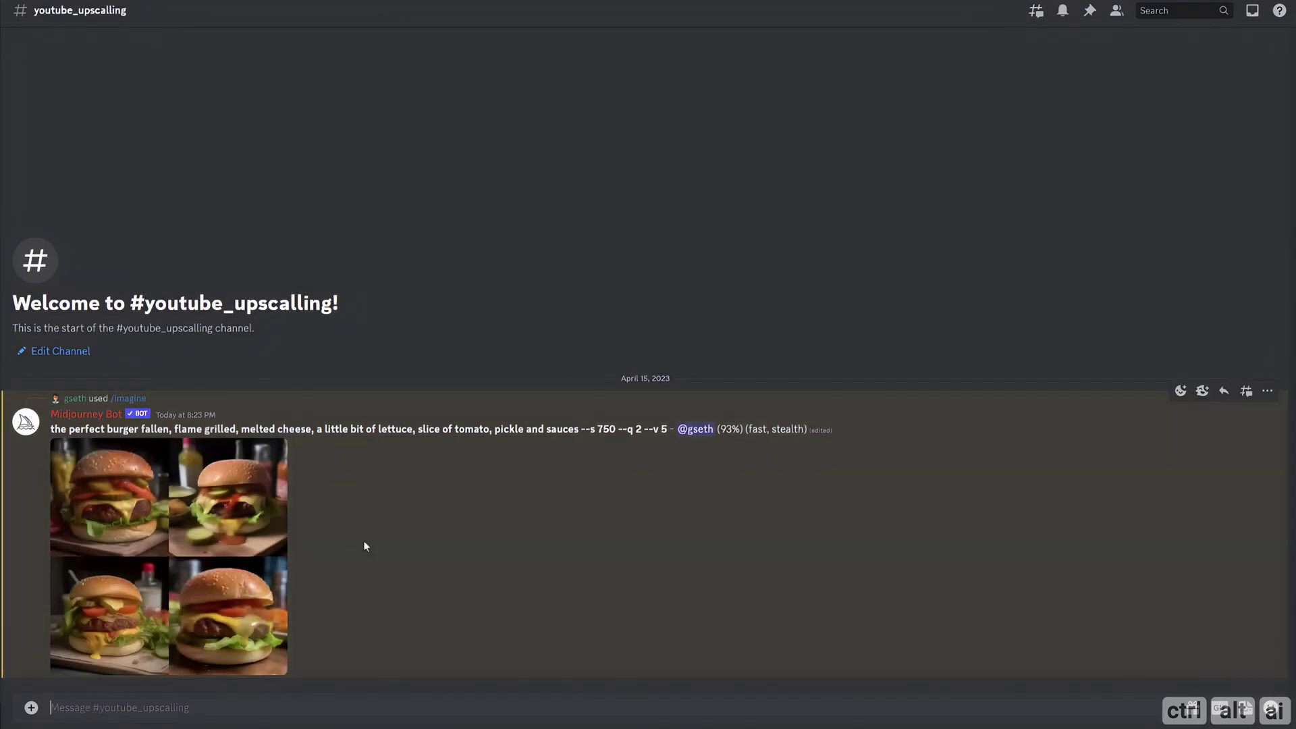
- Preview the burger image grid enlarged and upscale its first image
click(237, 507)
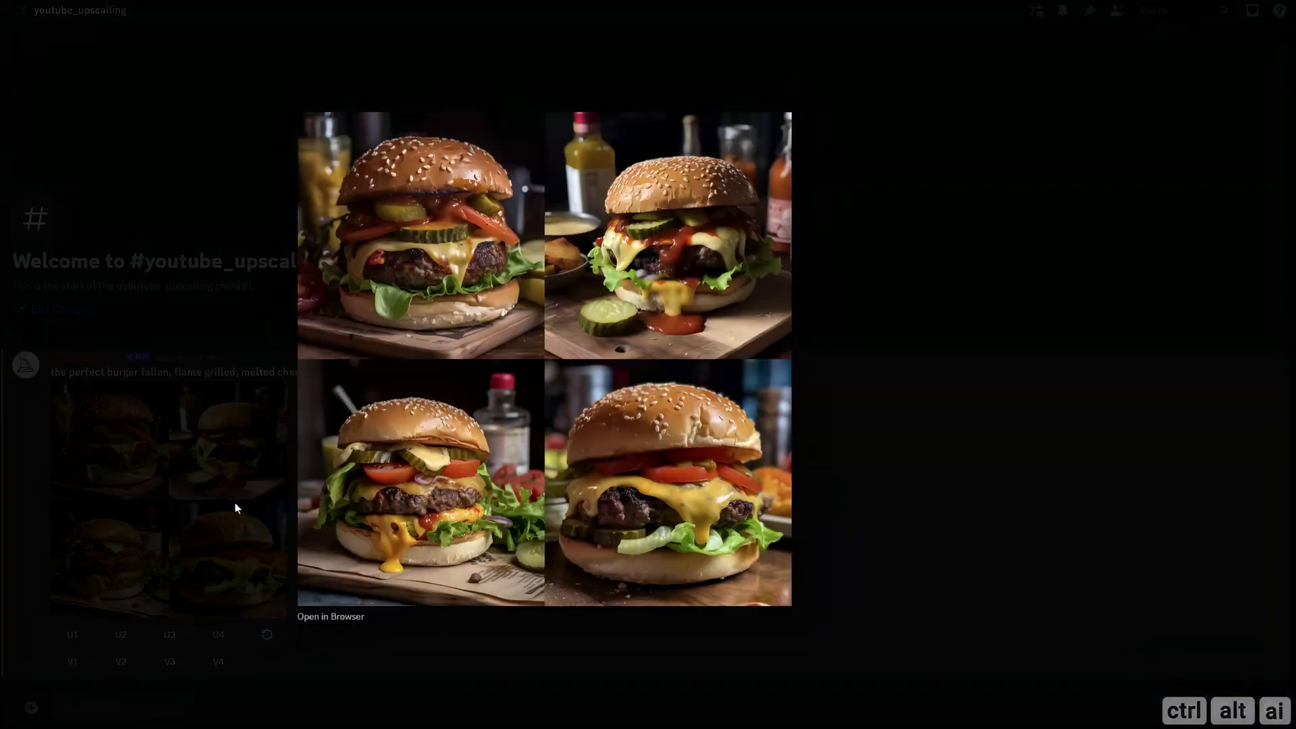
click(236, 507)
click(73, 634)
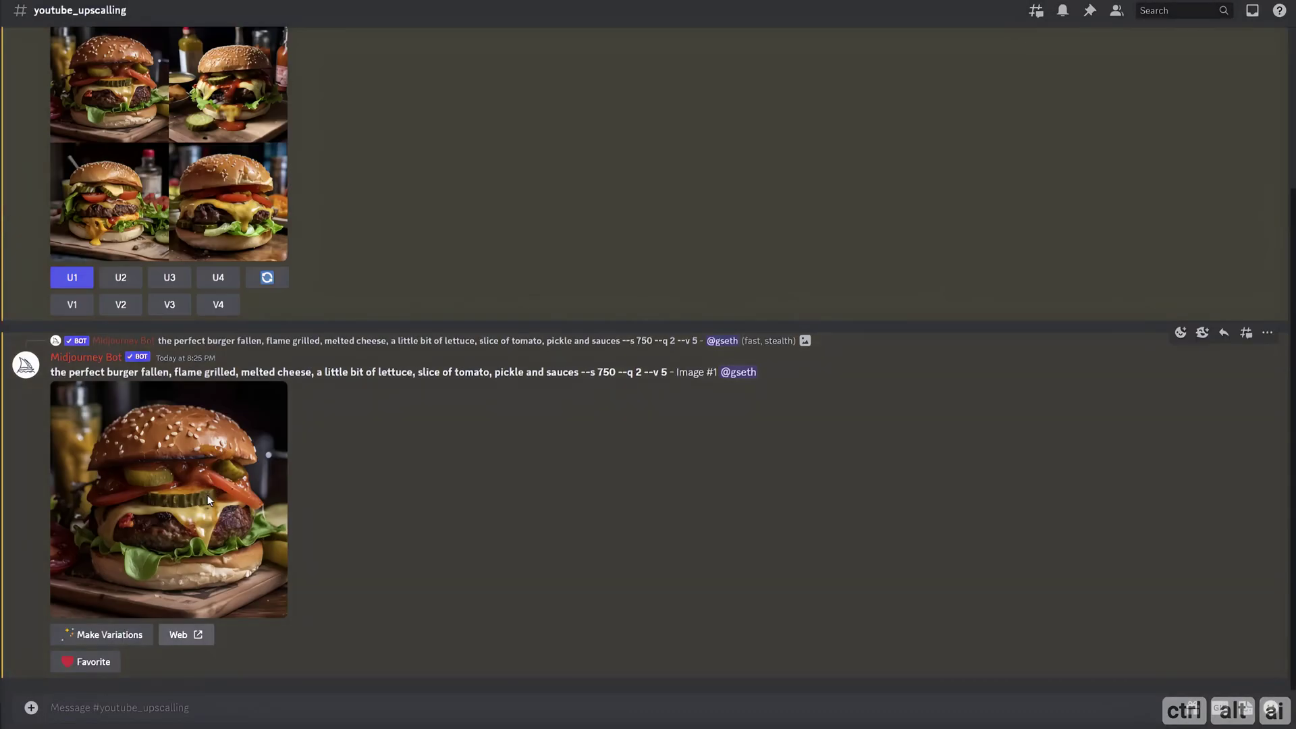
- Imagine a stunning woman alone on a barren alien planet under the cosmos, hyper-realistic with dramatic cinematic lighting, and enlarge the image grid
click(113, 702)
text(/i)
key(Tab)
text(A stunning woman stands alone on a barren alien planet, gazing up at the vast and endless expanse of the cosmos above her. Her striking features and piercing eyes are accentuated by the soft shadows and perfect color grading, with no infrastructure in sight. )
text(The landscape around her is desolate and inhospitable, yet her presence and beauty bring a sense of hope and wonder to the scene. The wide angle shot captures the full majesty of the universe above her, with intricate details of stars, galaxies, and cosmic dust visible. The render style is hyper-realistic and photo-realistic, with an insane level of detail and resolution at 8k or higher. The lighting style is dramatic and cinematic, with glowing )
text(l)
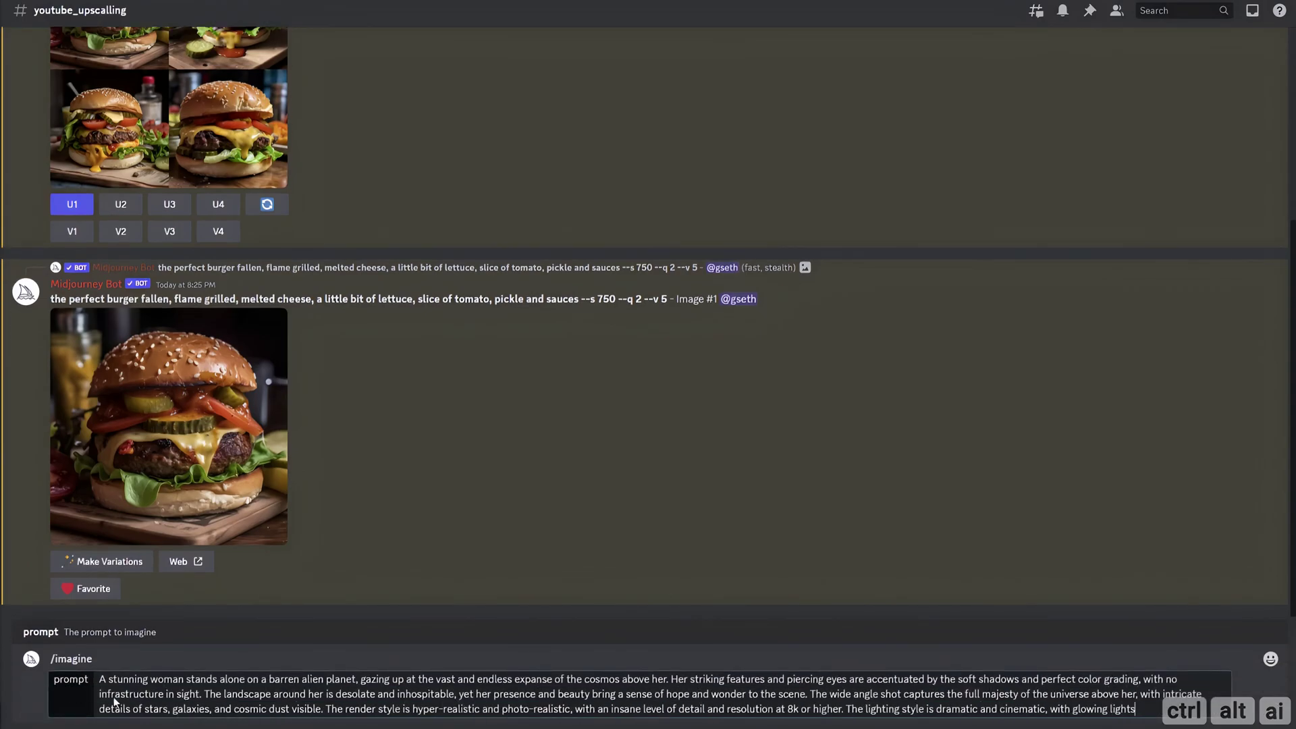
text(ights and volumetric lighting that add a sense of mystery and awe to the scene --s 750 --q 2 --v 5)
key(Return)
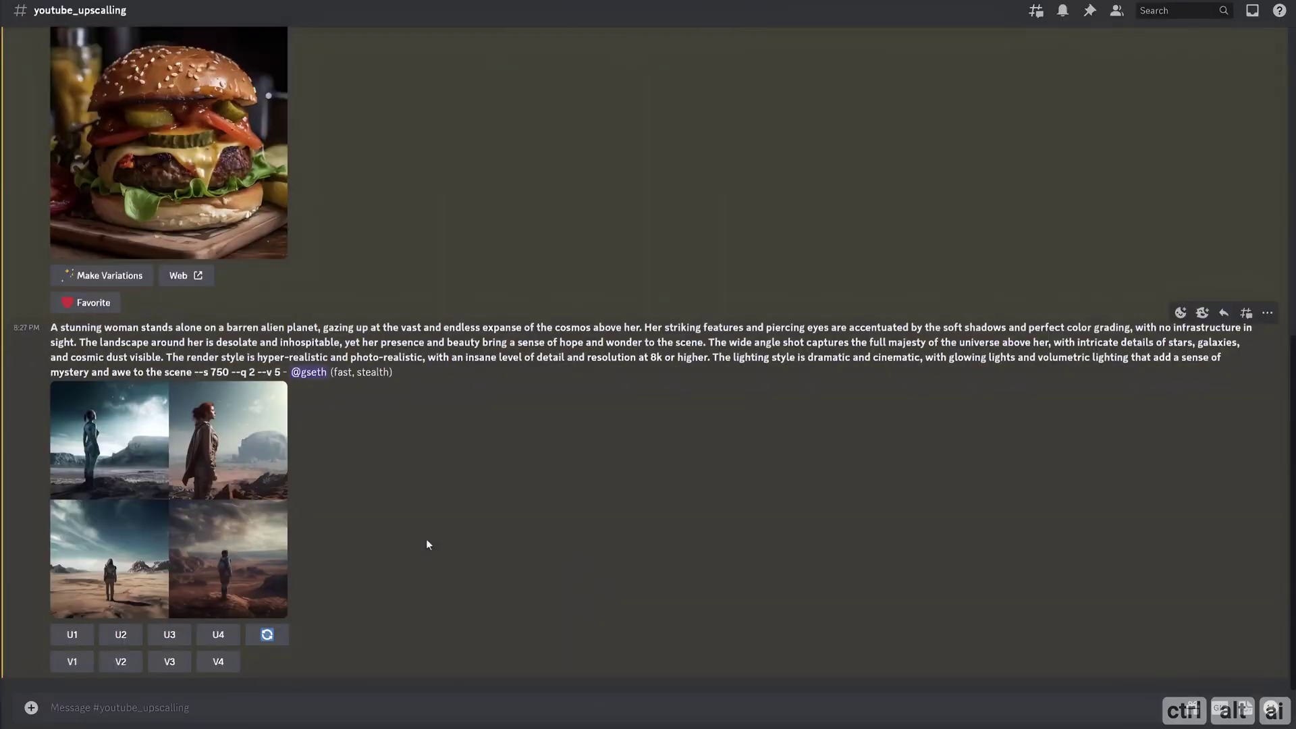
click(237, 497)
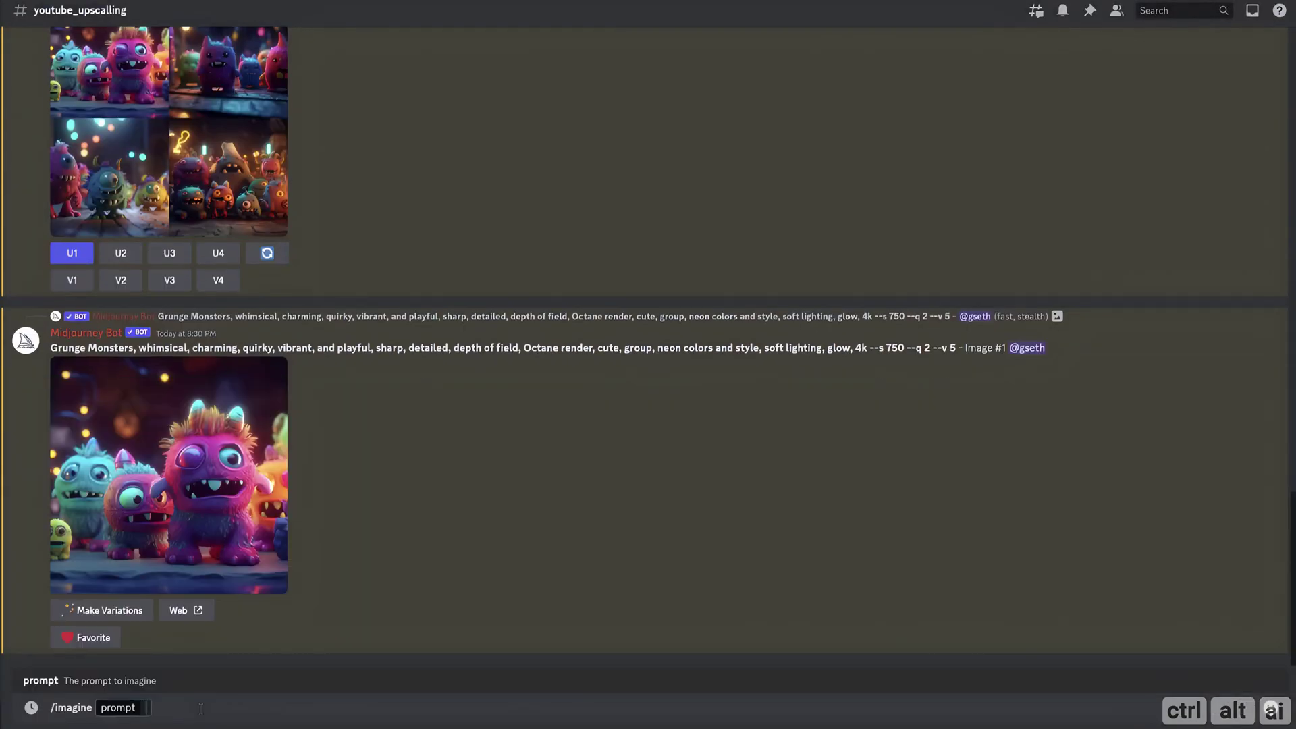
- Generate images from the prompt "female with long curly red hair" and upscale the first one after previewing the grid
text(female with long curly red hair)
key(Return)
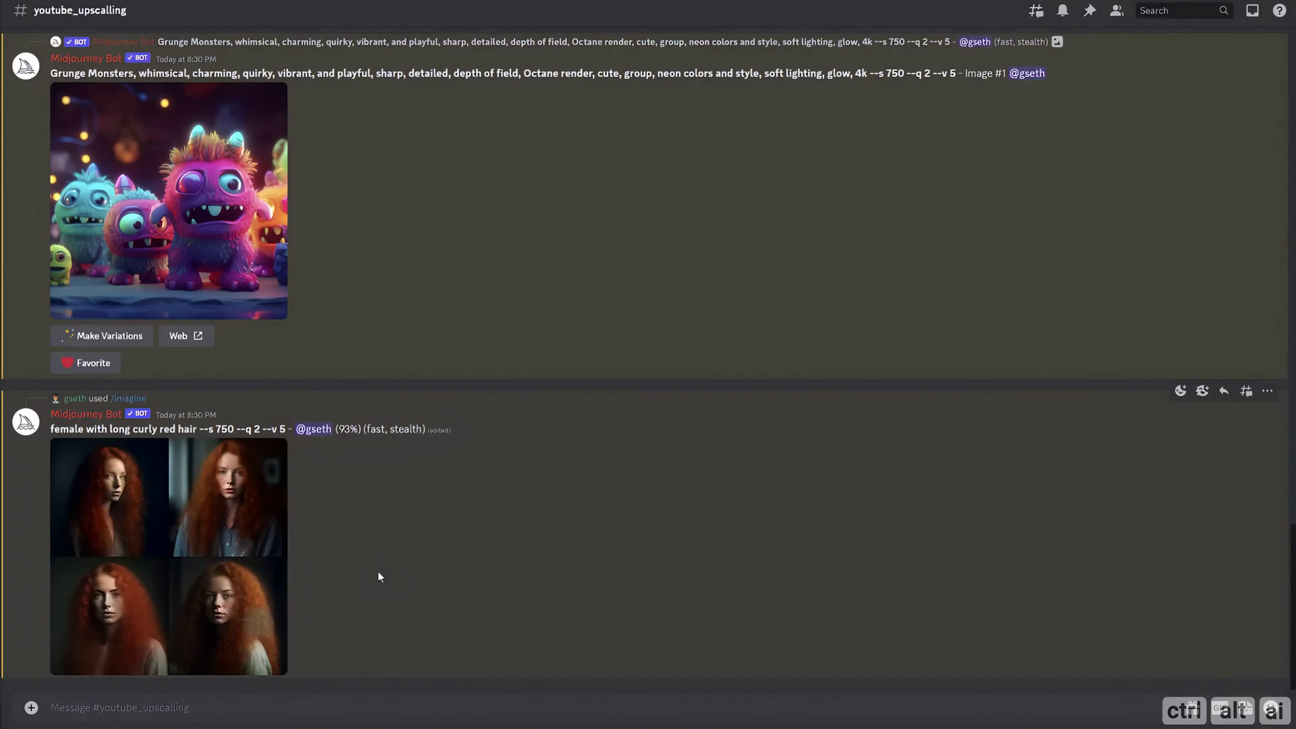
click(266, 540)
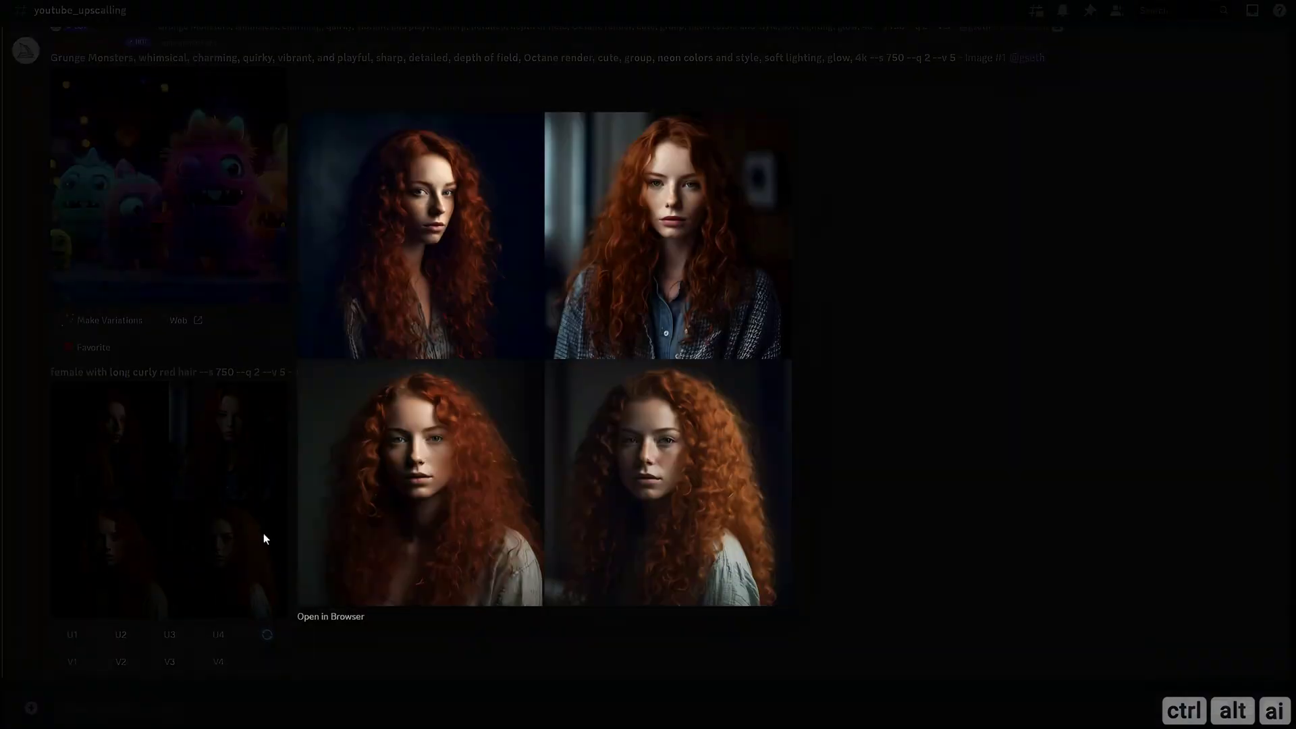
click(264, 538)
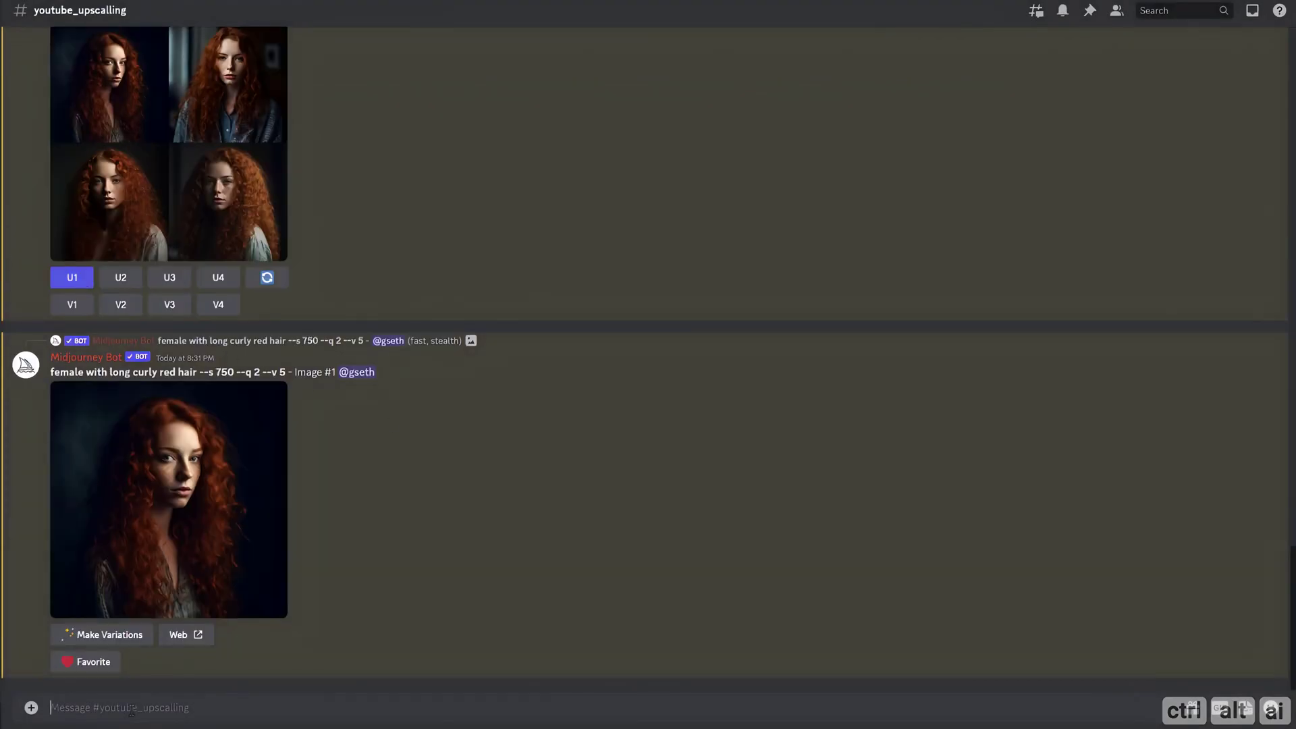
- Imagine "cyberpunk motorbike race, neon lighting, beautiful lighting, hyper realistic, octane, atmosphere, wide angle, depth of field, high detail, photo realistic, movement"
text(/imagine prompt: cyberpunk motorbike race, neon lighting, beautiful lighting, hyper realistic, octane, atmosphere, wide angle, depth of field, high detail, photo realistic, movement --s 750 --q 2 --v 5)
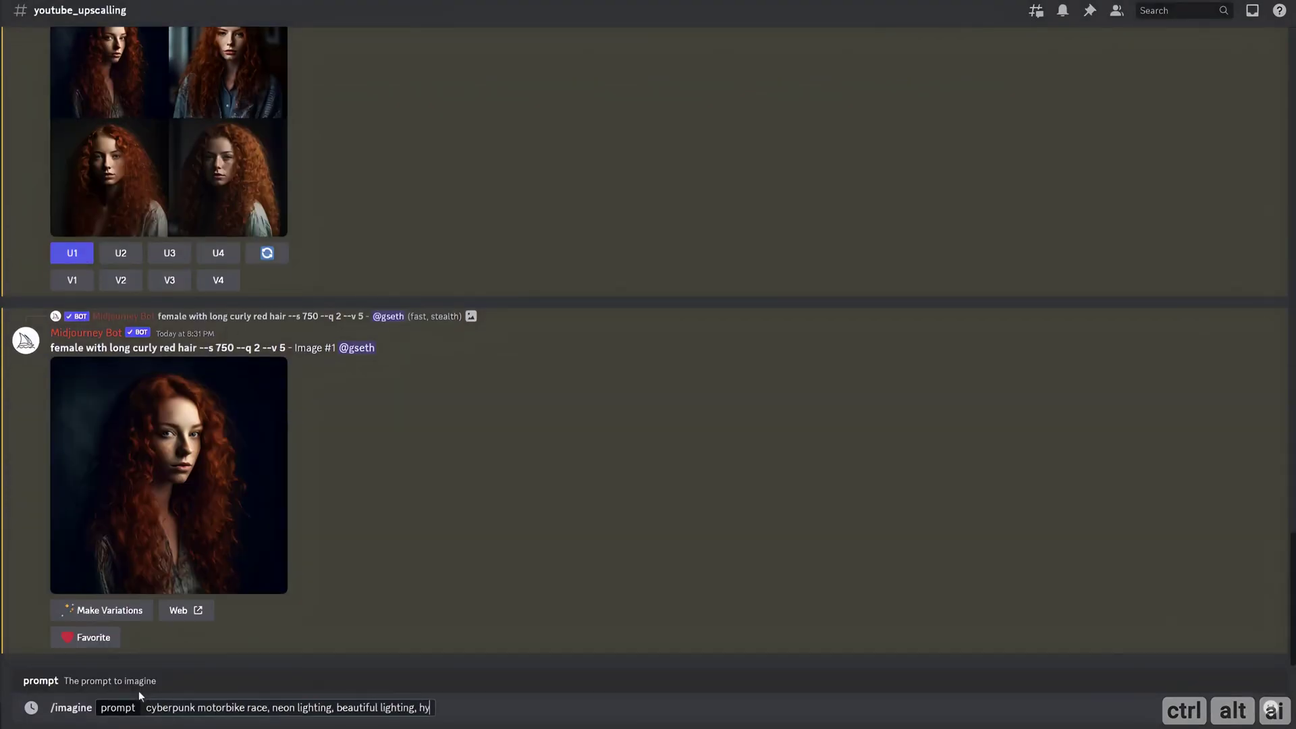
key(Return)
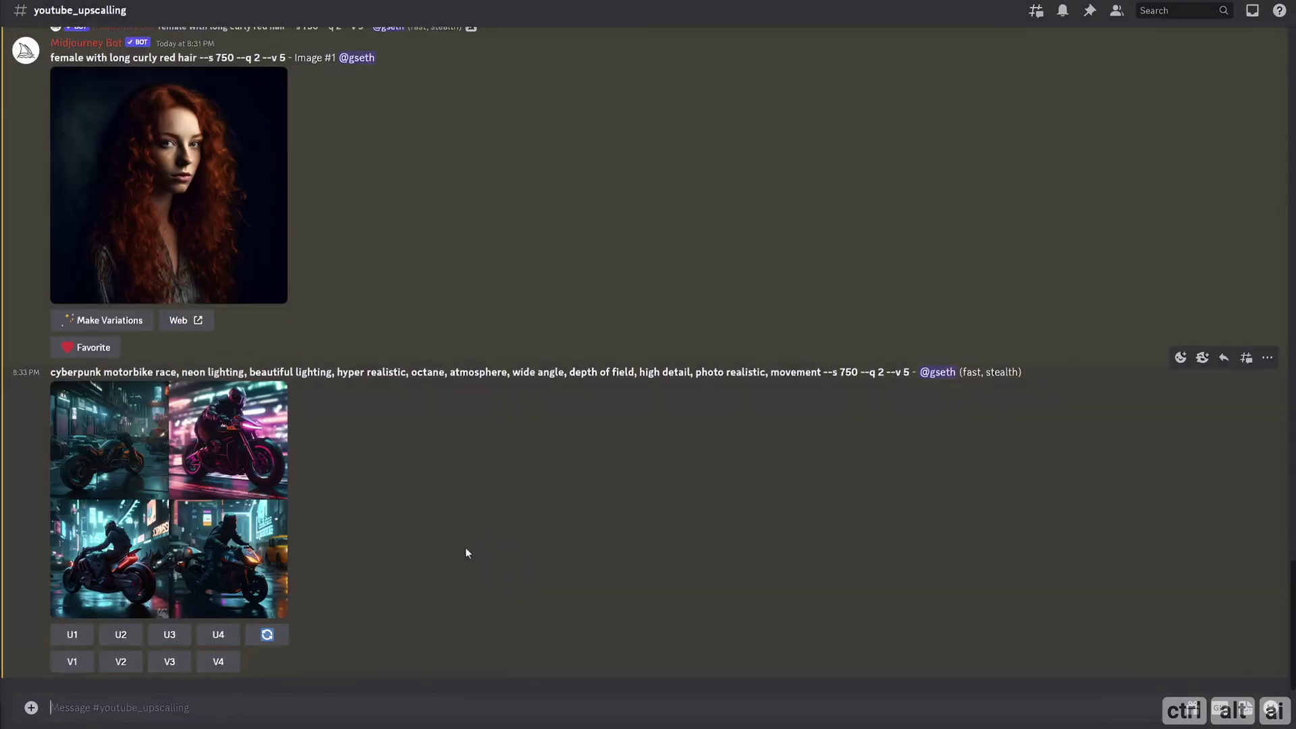
- Preview the motorbike image grid enlarged and upscale its second image
click(270, 506)
key(Escape)
click(120, 630)
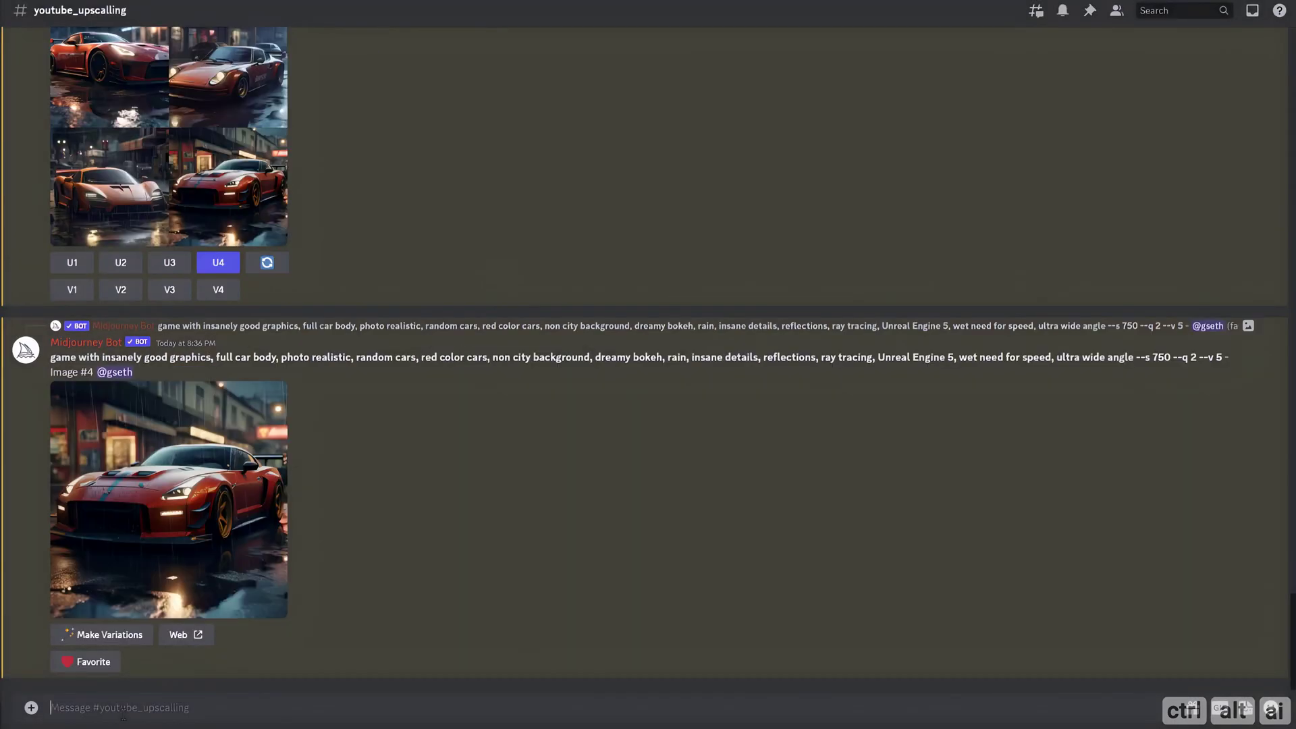
- Imagine a portrait of a sophisticated woman in a Parisian caf, Fuji Film ZT-4 wide aperture, shallow depth of field, creative lighting, with --no greyscale
text(/imagine)
key(Tab)
text(Use the unique atmosphere of a Parisian caf as a backdrop for a portrait of a sophisticated woman. Utilize the Fuji Film ZT-4 camera's wide aperture to create a shallow depth of field, blurring the background and emphasizing the subject's face and expression. Use creative framing and li)
text(ghting to capture the unique ambiance of the caf, highlighting the subject's poise and elegance. --no greyscale)
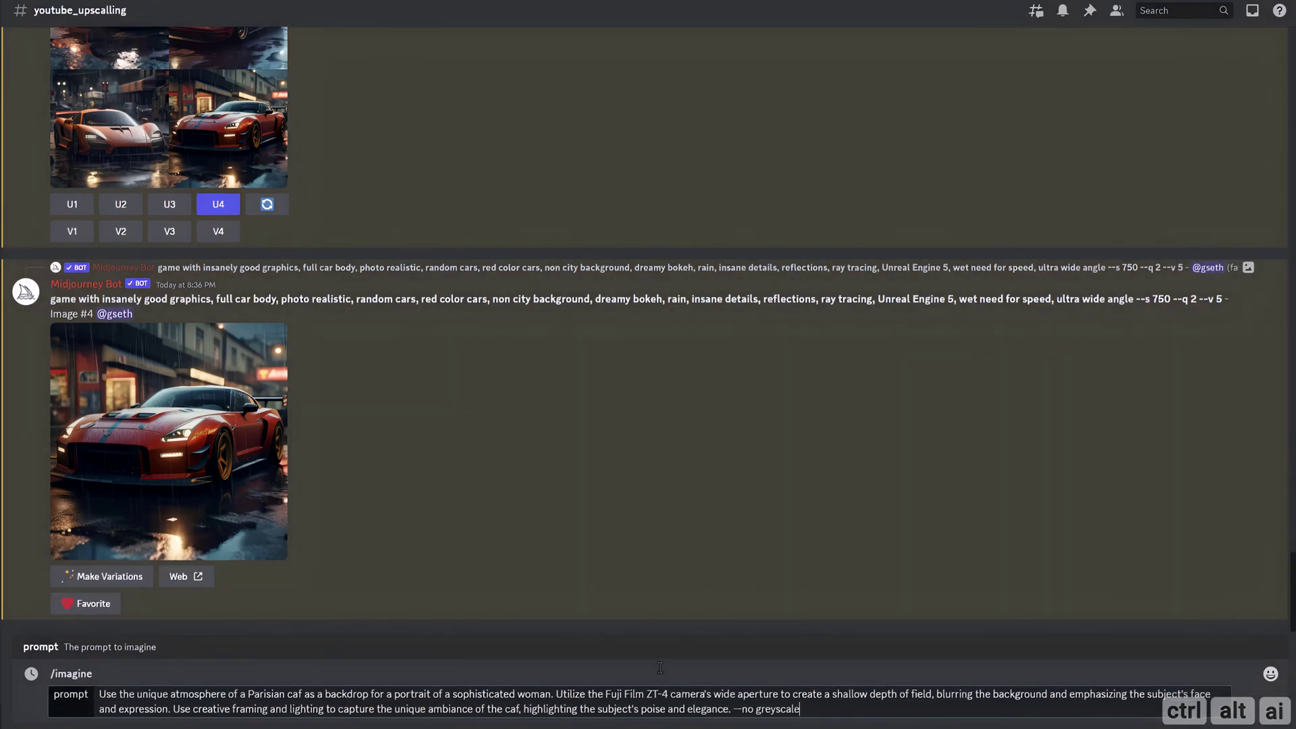
key(Return)
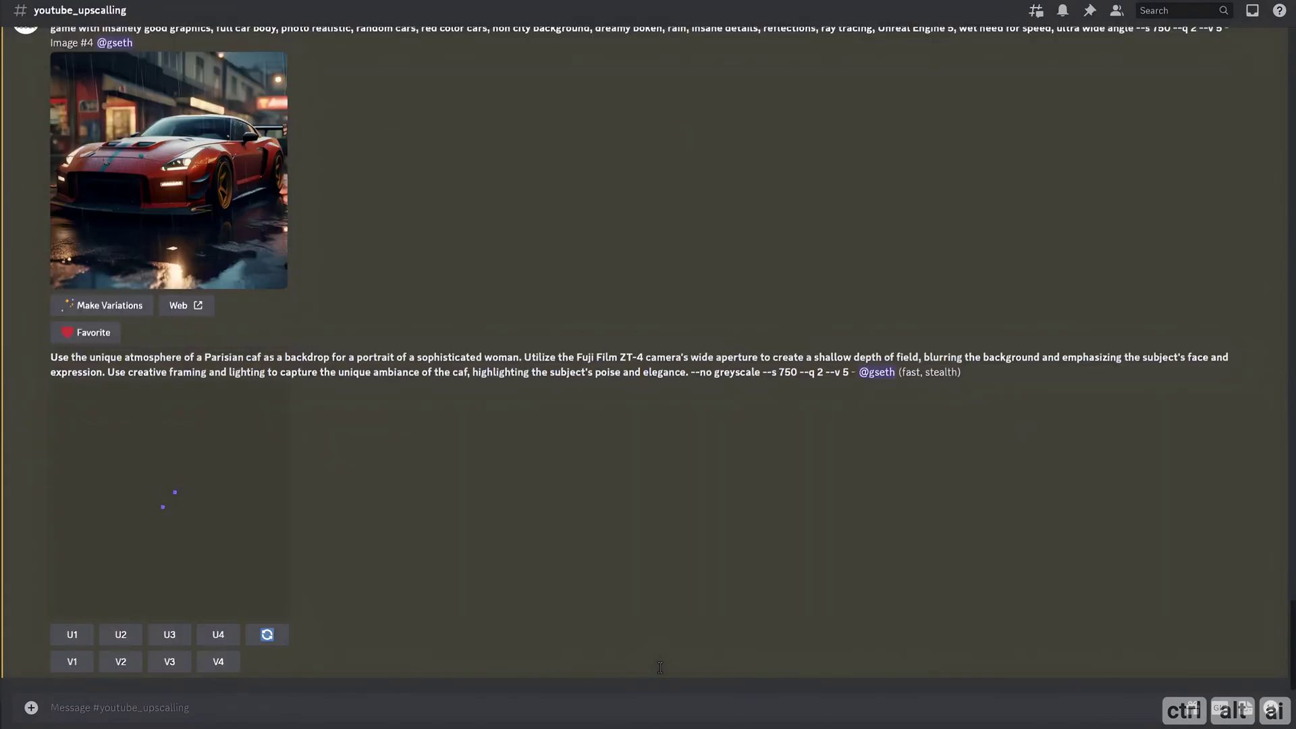
- Preview the café portrait grid enlarged and upscale its third image
click(180, 552)
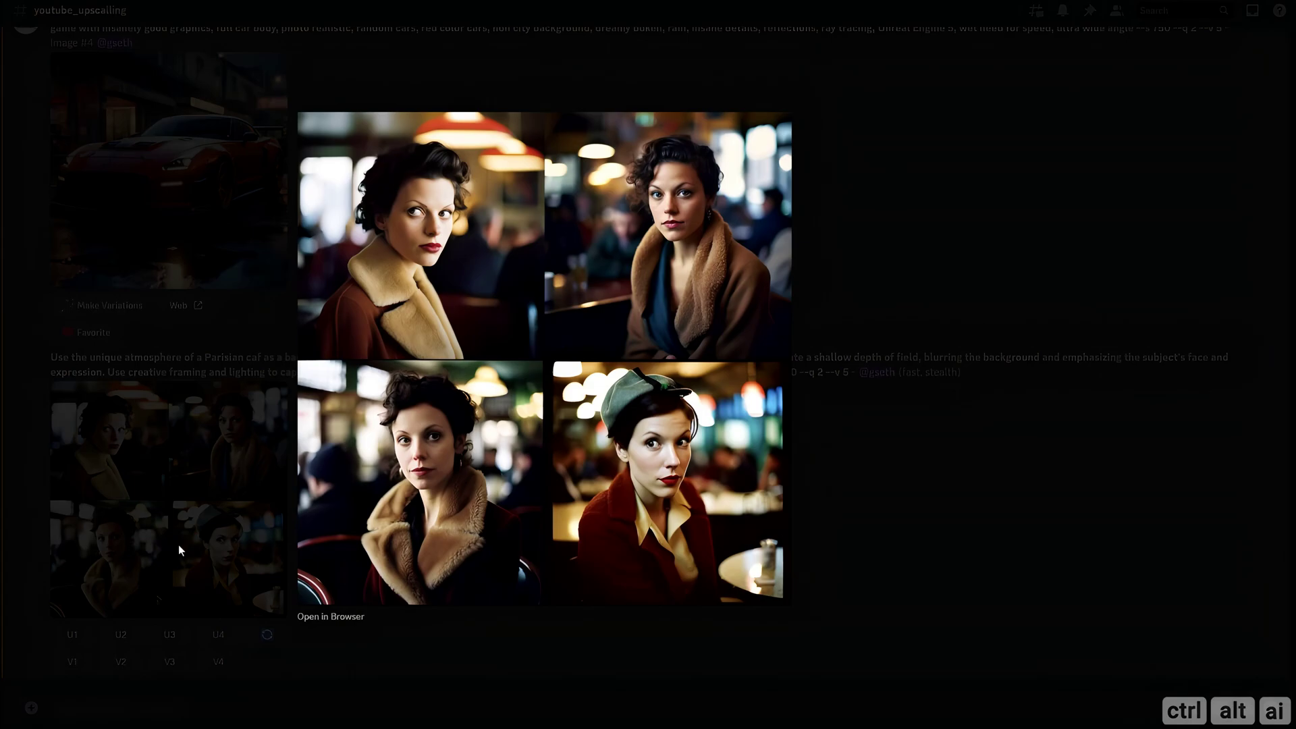
click(178, 545)
click(170, 635)
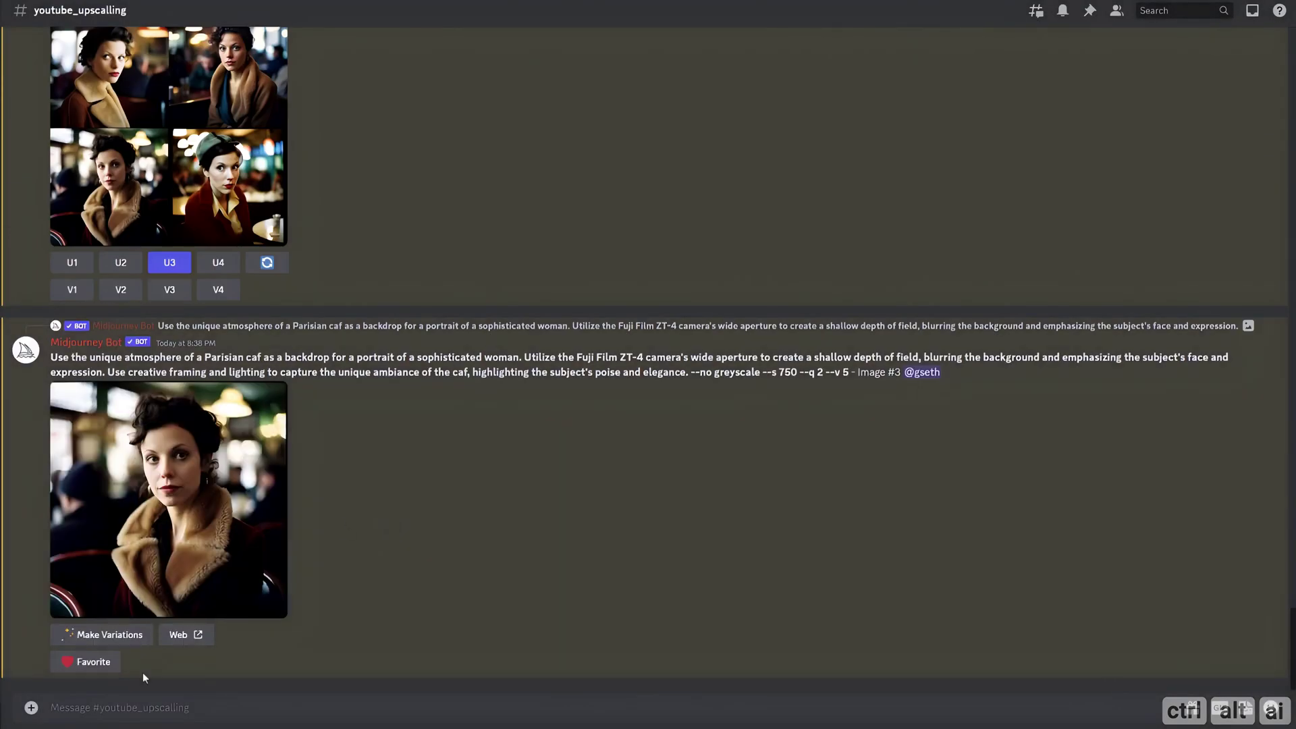
- Imagine a minimalist illustration of different regions' natural wonders, with simple line drawings of waterfalls, canyons and geological features in bold color palettes
text(/imagine)
key(Tab)
text(a minimalist illustration showcasing)
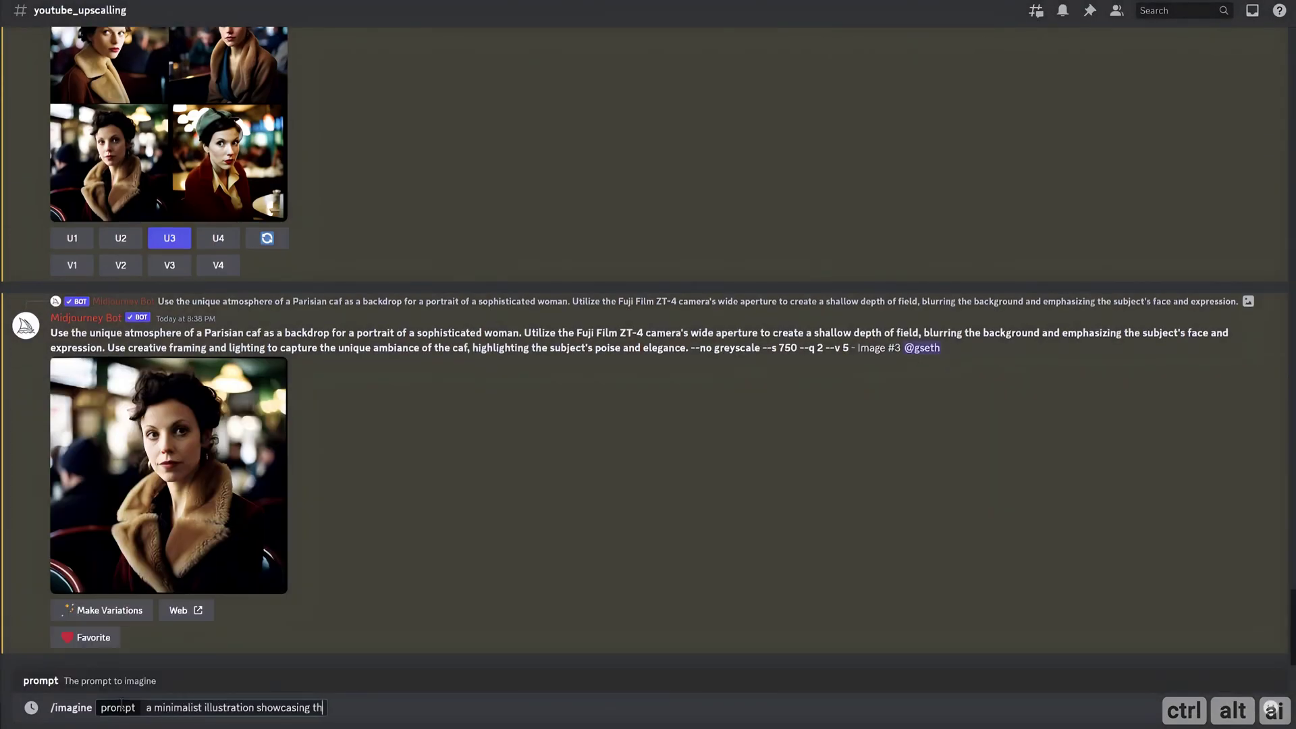
text( the natural wonders of different regions, with simple line drawings of waterfalls, canyons, and other geological features, highlighted by bold color palettes that evoke a sense of wonder and awe)
key(Return)
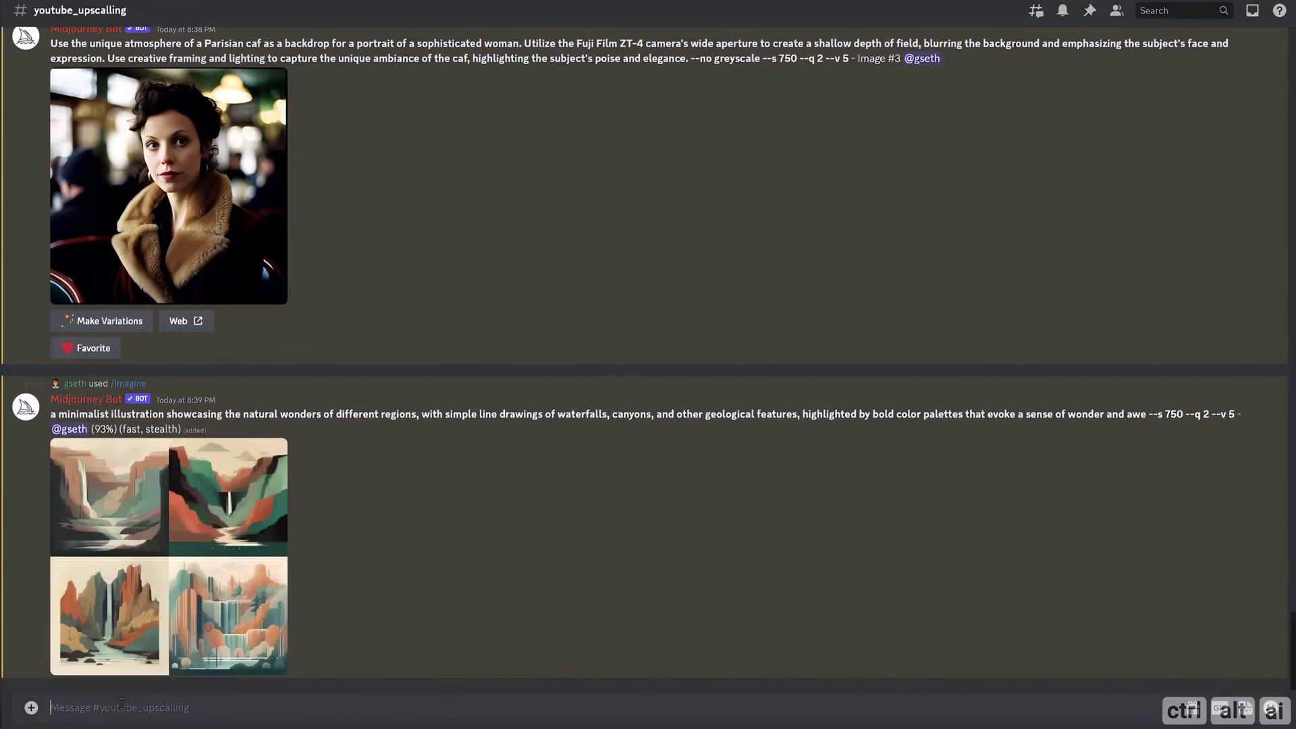
- Preview the minimalist landscape grid enlarged and upscale its third image
click(223, 499)
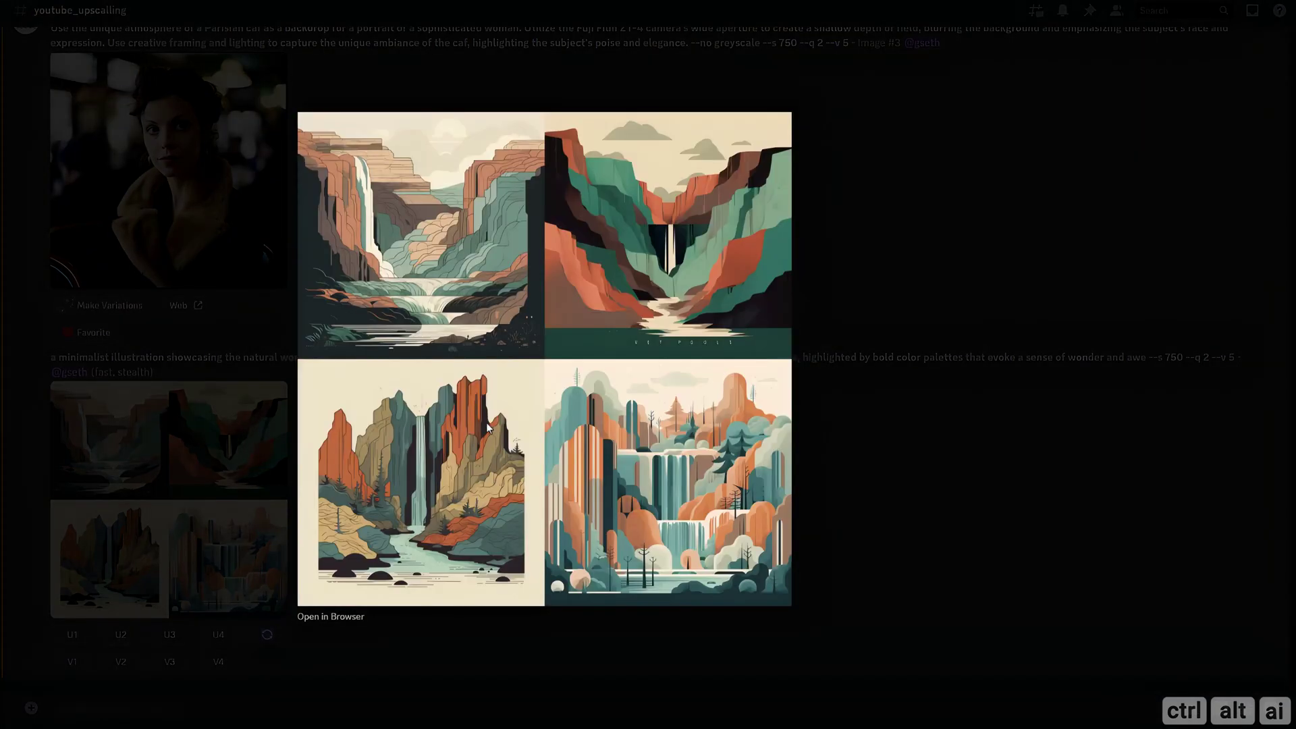
key(Escape)
click(170, 634)
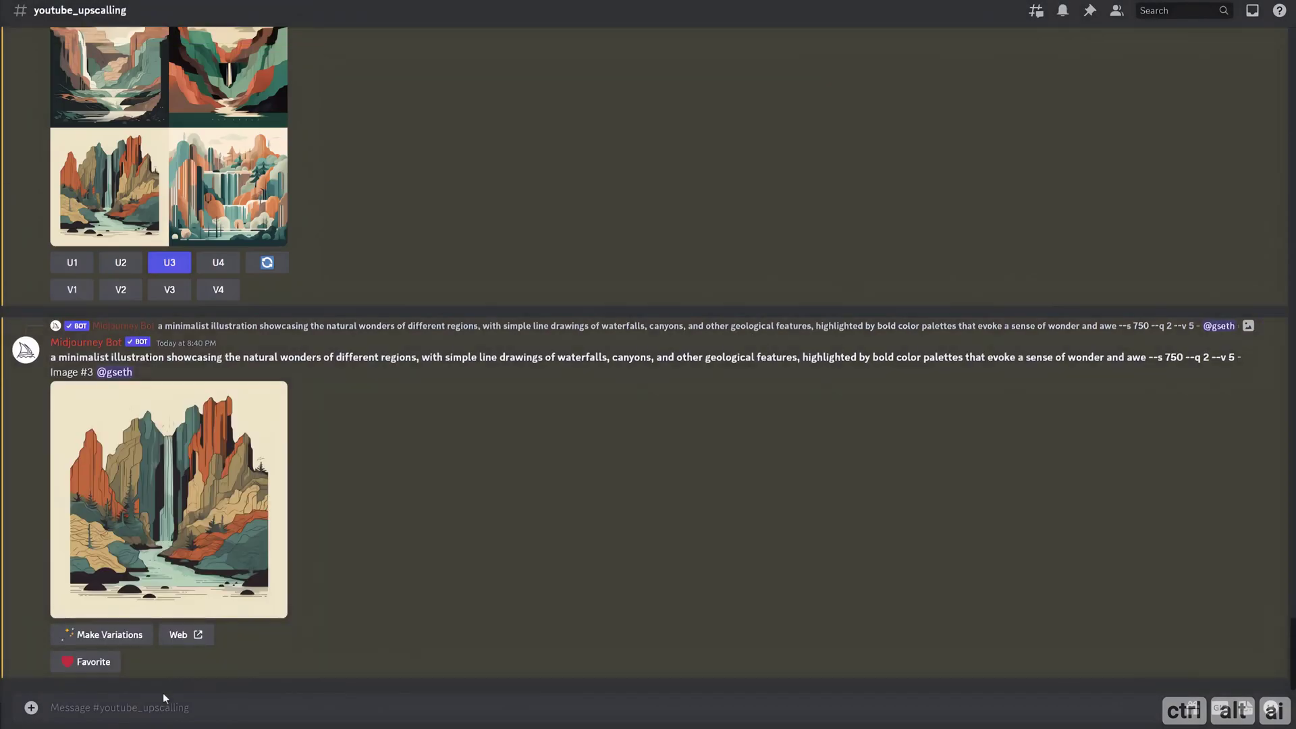
- Imagine a beautiful landscape oil painting masterpiece of The Statue of Liberty in the style of Beksinski and Leonid Afremov, van goghry Night, Pattern, mystical, vector
text(/imagine prompt Beautiful Landscape o)
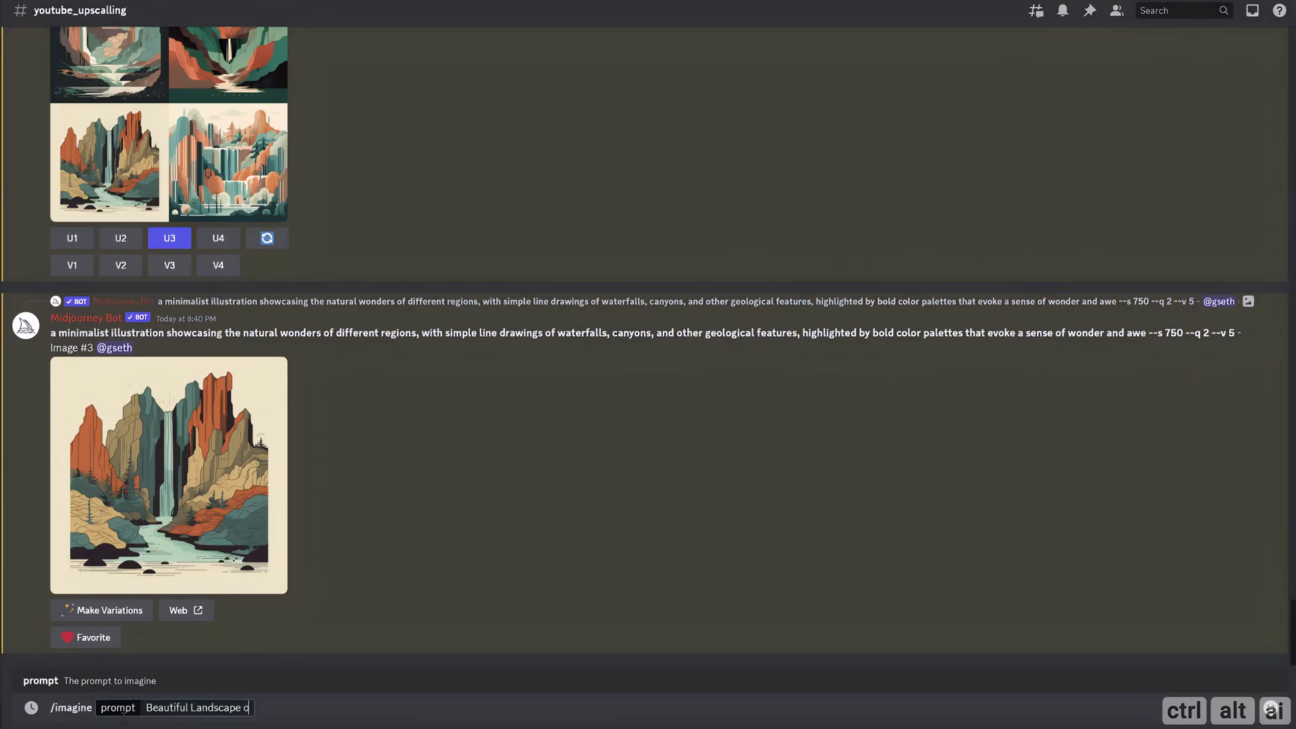
text(il painting masterpiece, The Statue of Liberty, In the style of Beksinski and Leonid Afremov, van goghry Night, Pattern, mystical, vector)
key(Return)
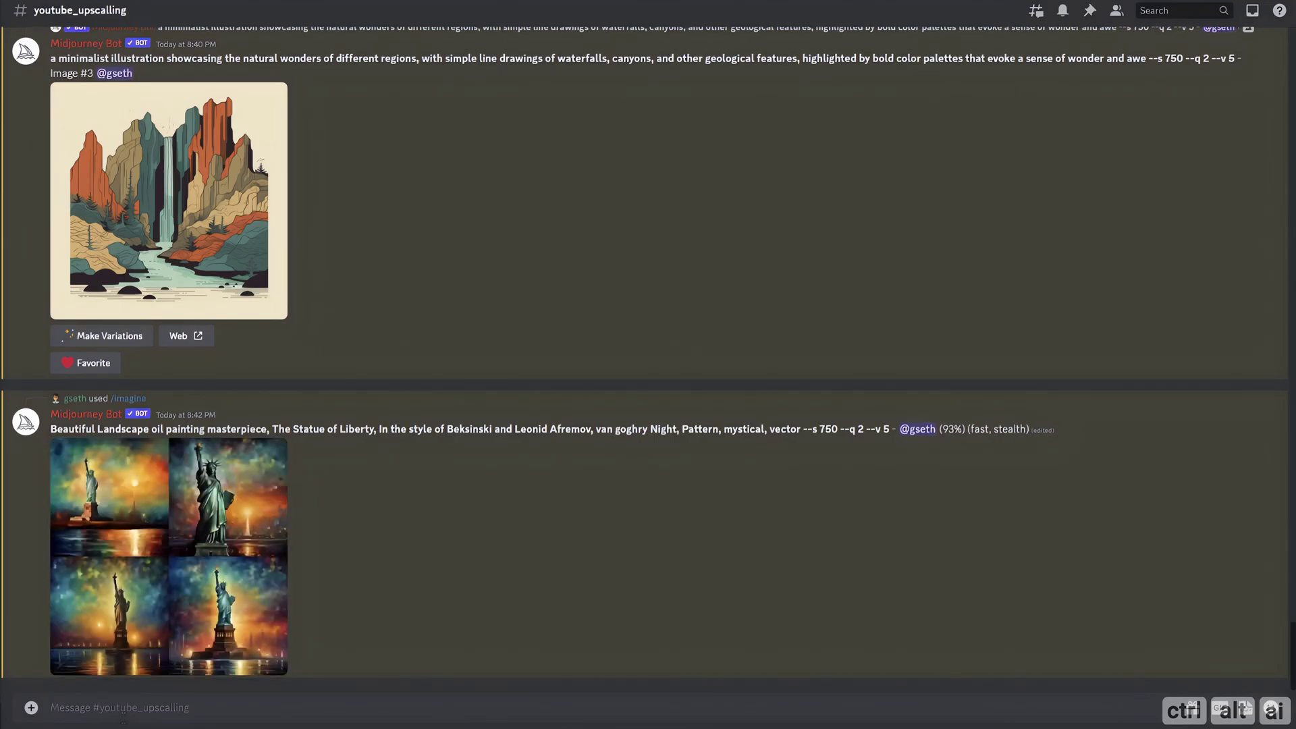
- Preview the Statue of Liberty grid enlarged and upscale its fourth image
click(203, 519)
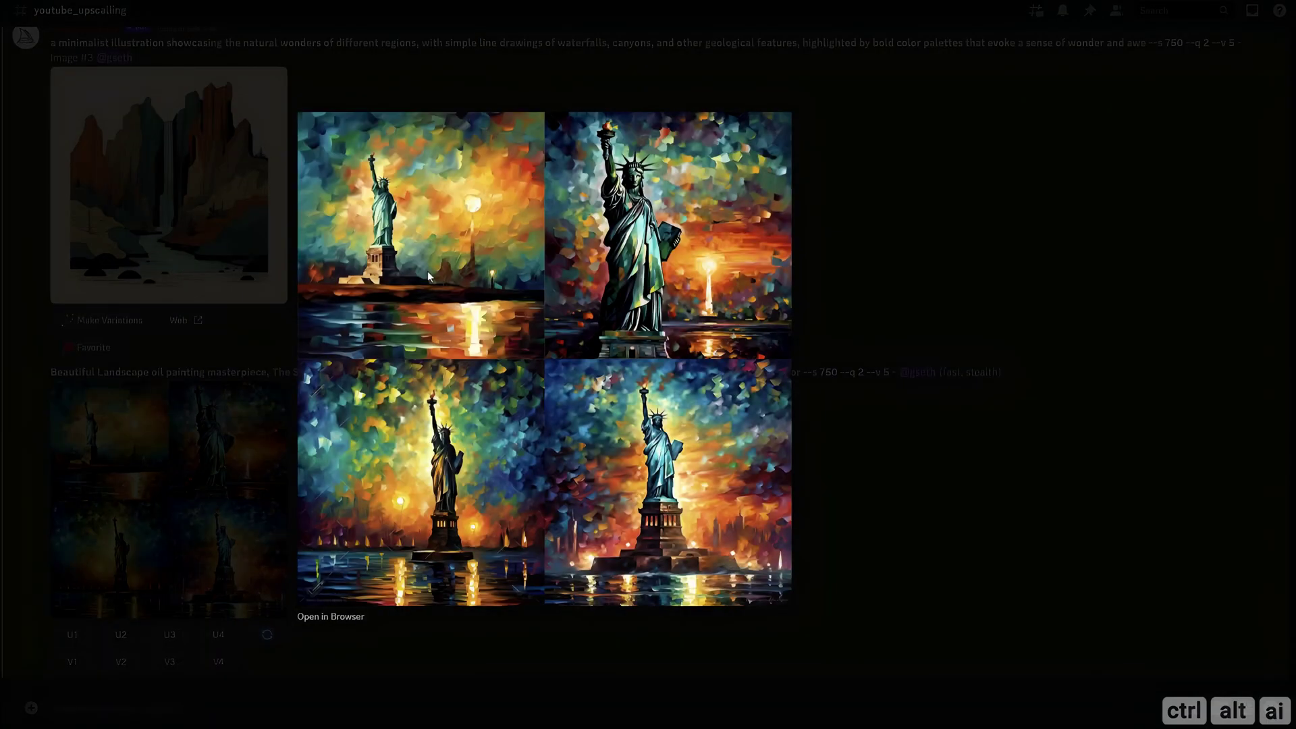
key(Escape)
click(218, 635)
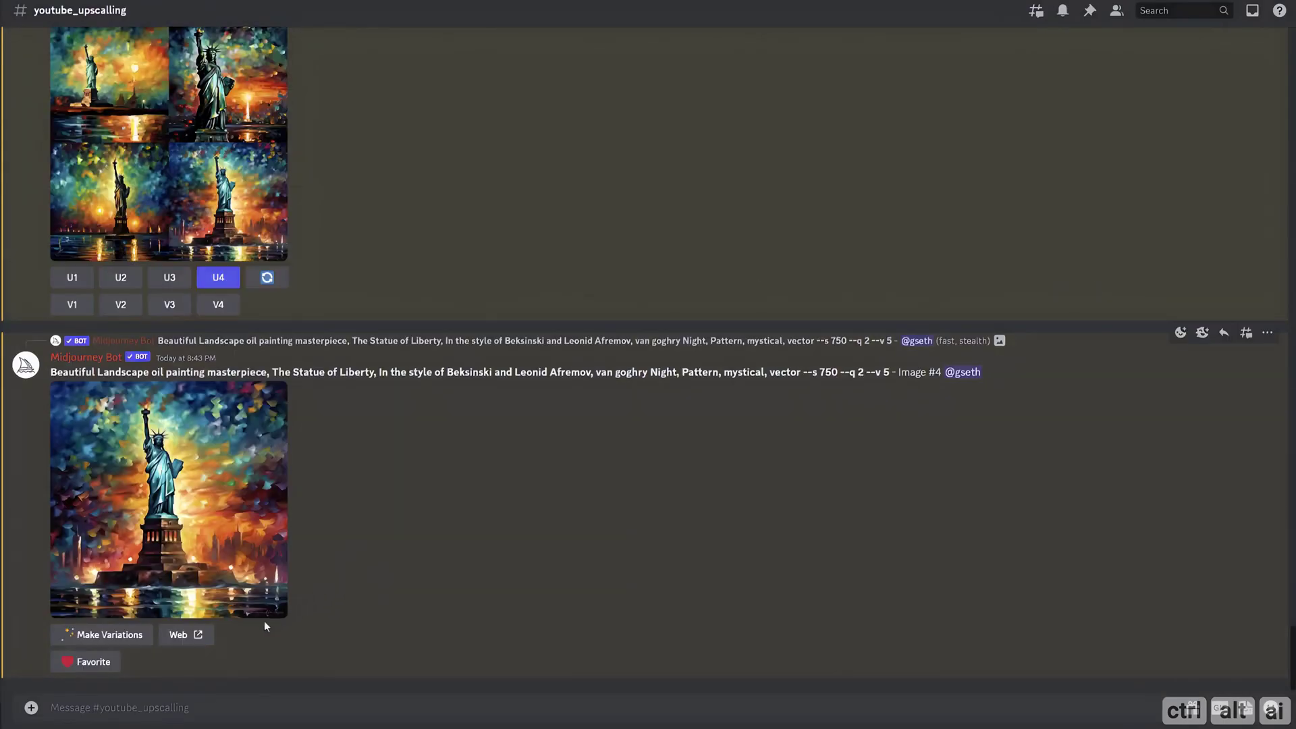
- Imagine a photo of a colorful hummingbird in flight, Sony A1, 135mm, aperture f-stop 1.2, golden hour, Peruvian Amazon, and preview the resulting grid enlarged
click(120, 712)
text(/)
key(Return)
text(Photo of a Hummingbird in flight, colorful, shimmering, lively, aerial, and exquisite, using Sony A1, lens focal length 135mm, natural lighting, aperture f-stop 1.2, golden hour, location in the Peruvian Amazon, sharp focus, Unreal 5 render, Photo-realistic, dreamy bokeh, beautiful greenery, sunset, 32k, highly detailed)
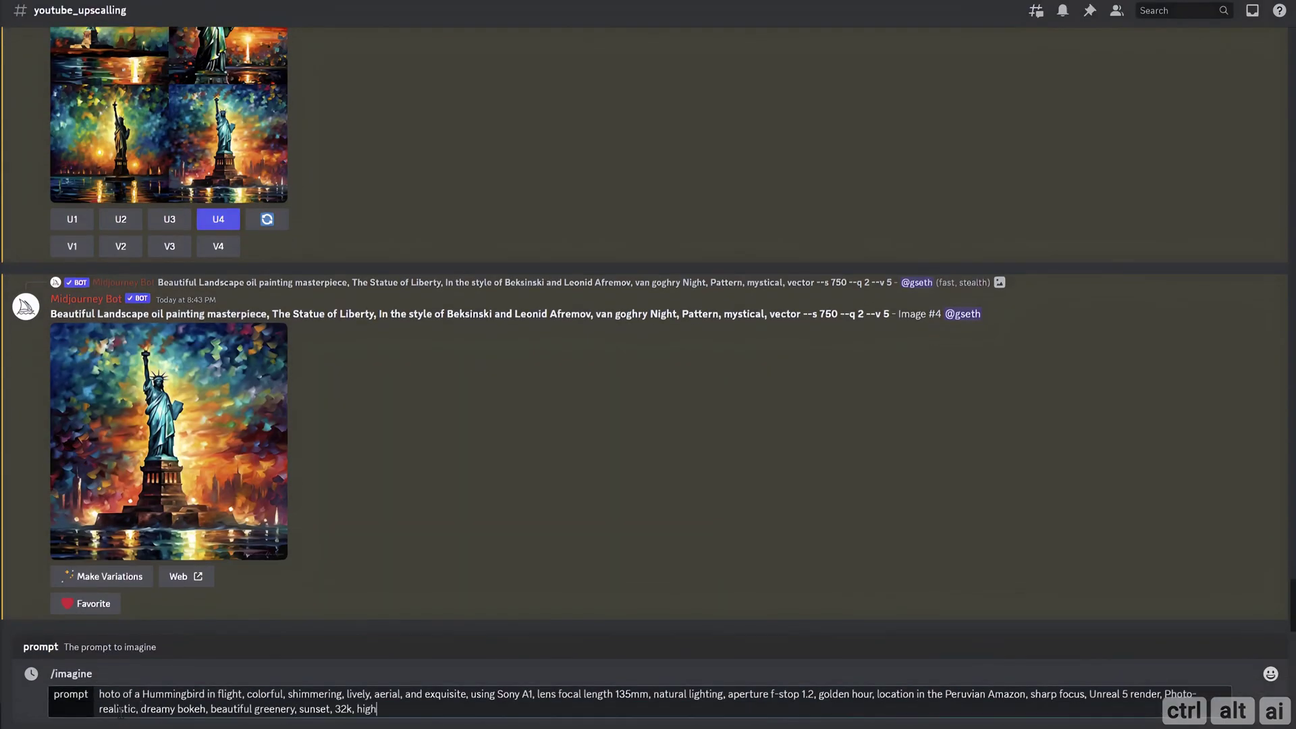
key(Return)
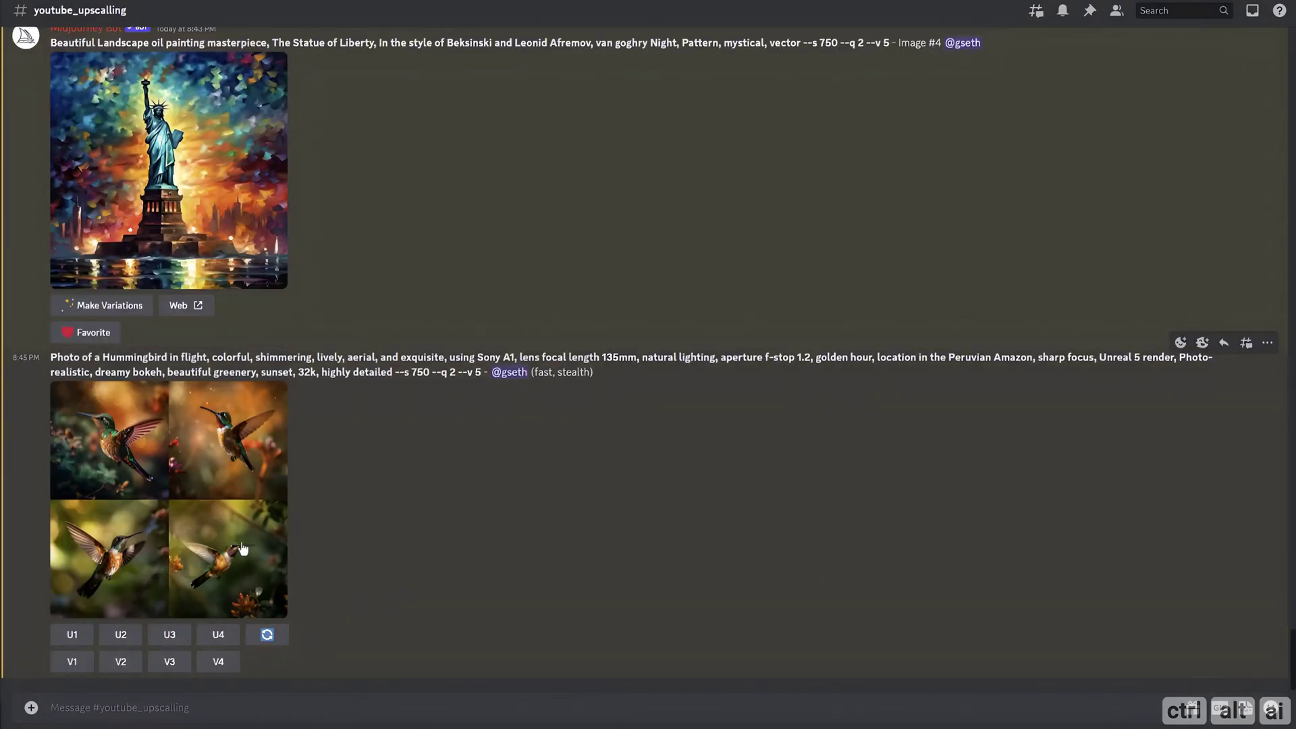
click(277, 513)
click(921, 561)
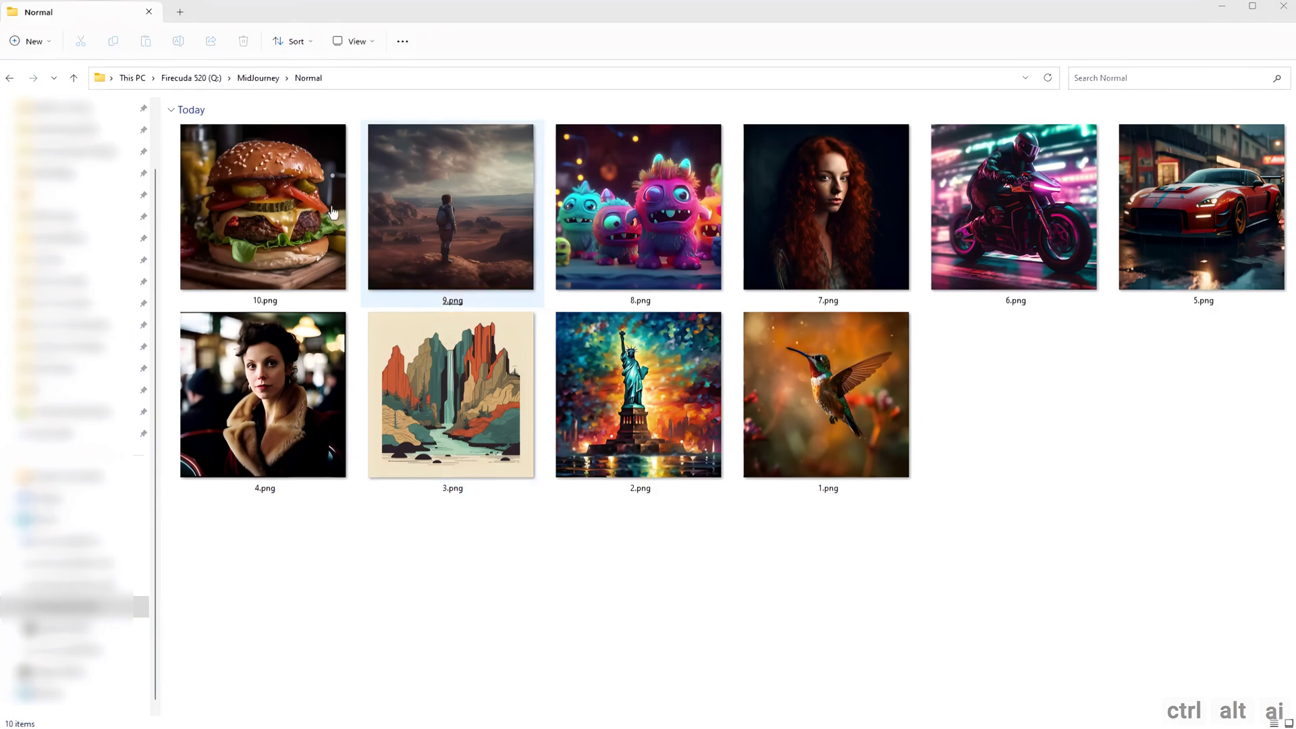
- In File Explorer, view the Upscaled and Normal subfolders of the MidJourney folder and reopen Normal
click(259, 79)
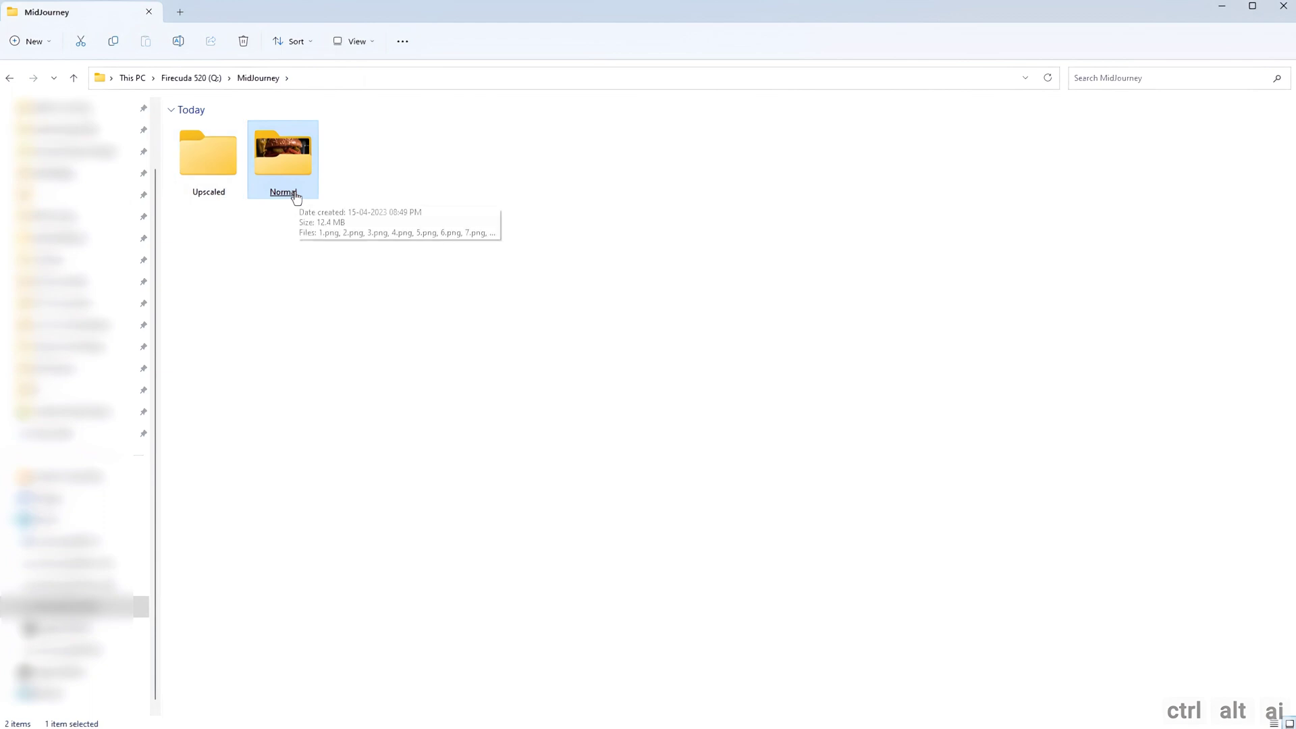
click(241, 184)
double_click(297, 161)
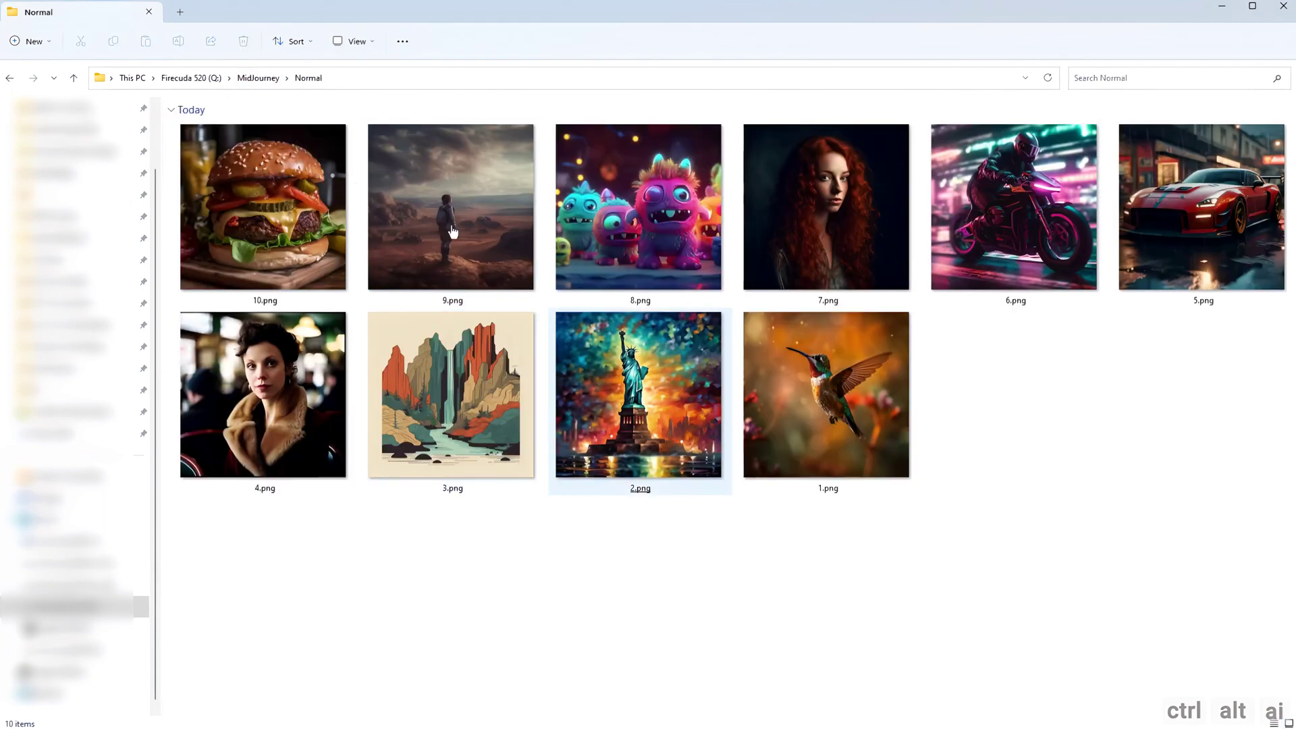
- Check the pixel dimensions of the hummingbird image 1.png in its file details
right_click(803, 382)
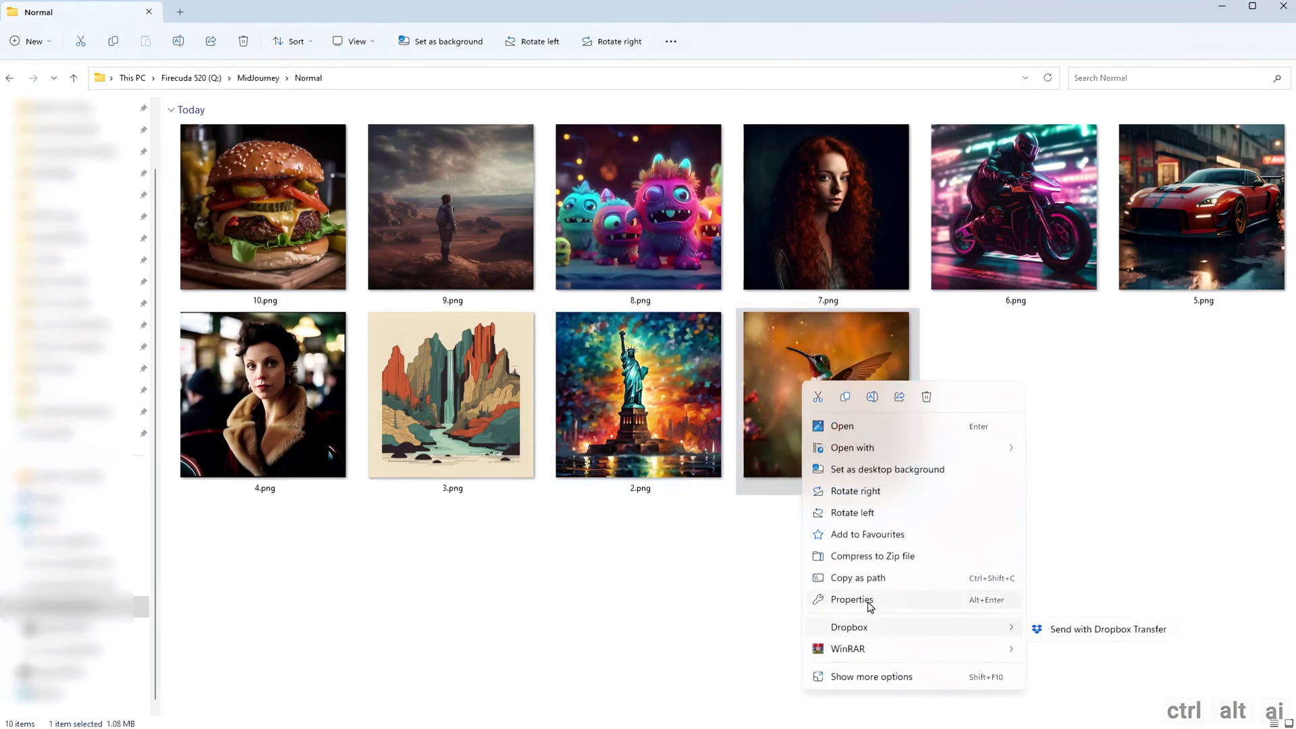
click(861, 601)
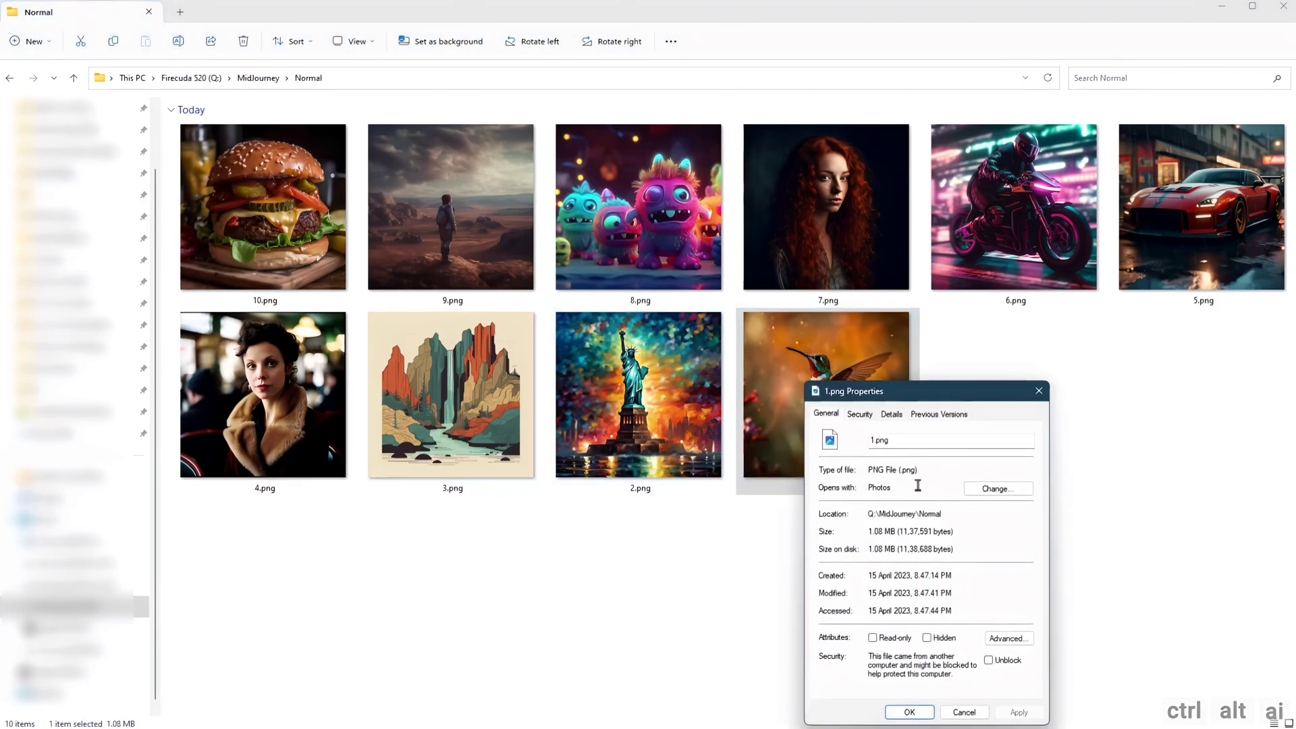
click(892, 414)
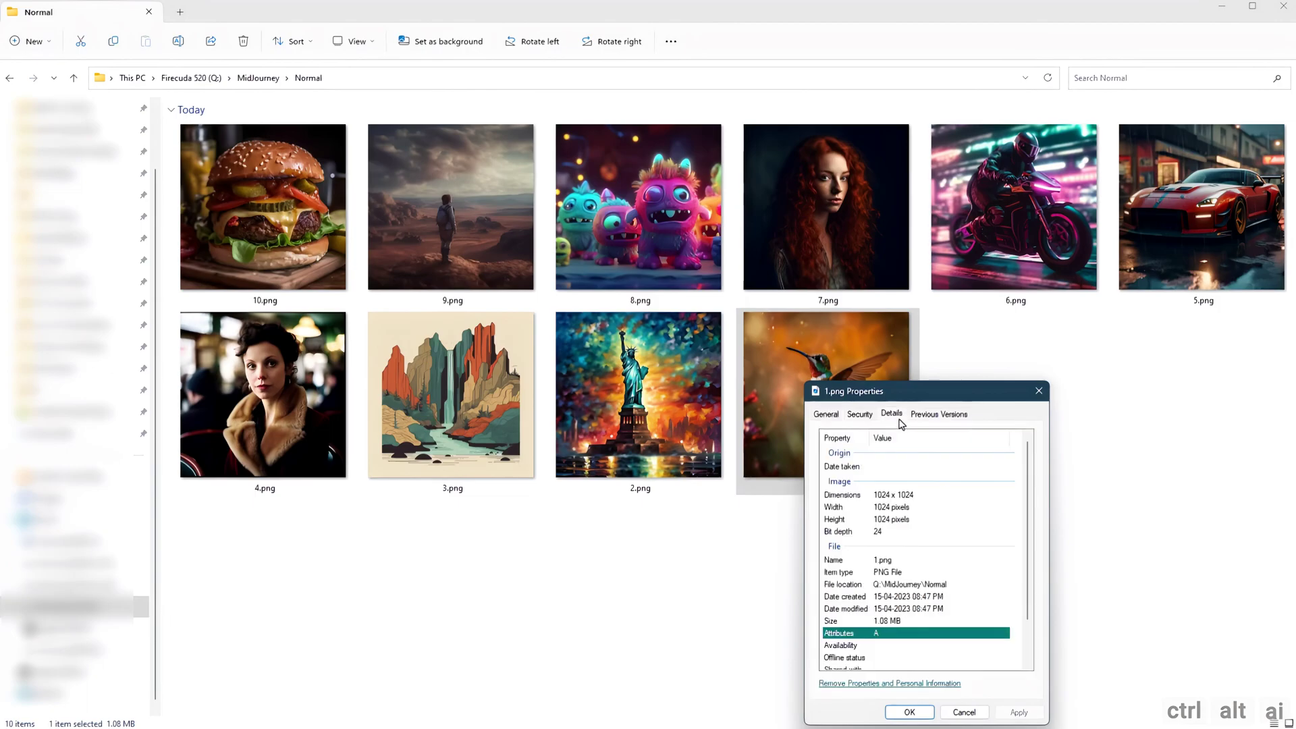
click(918, 499)
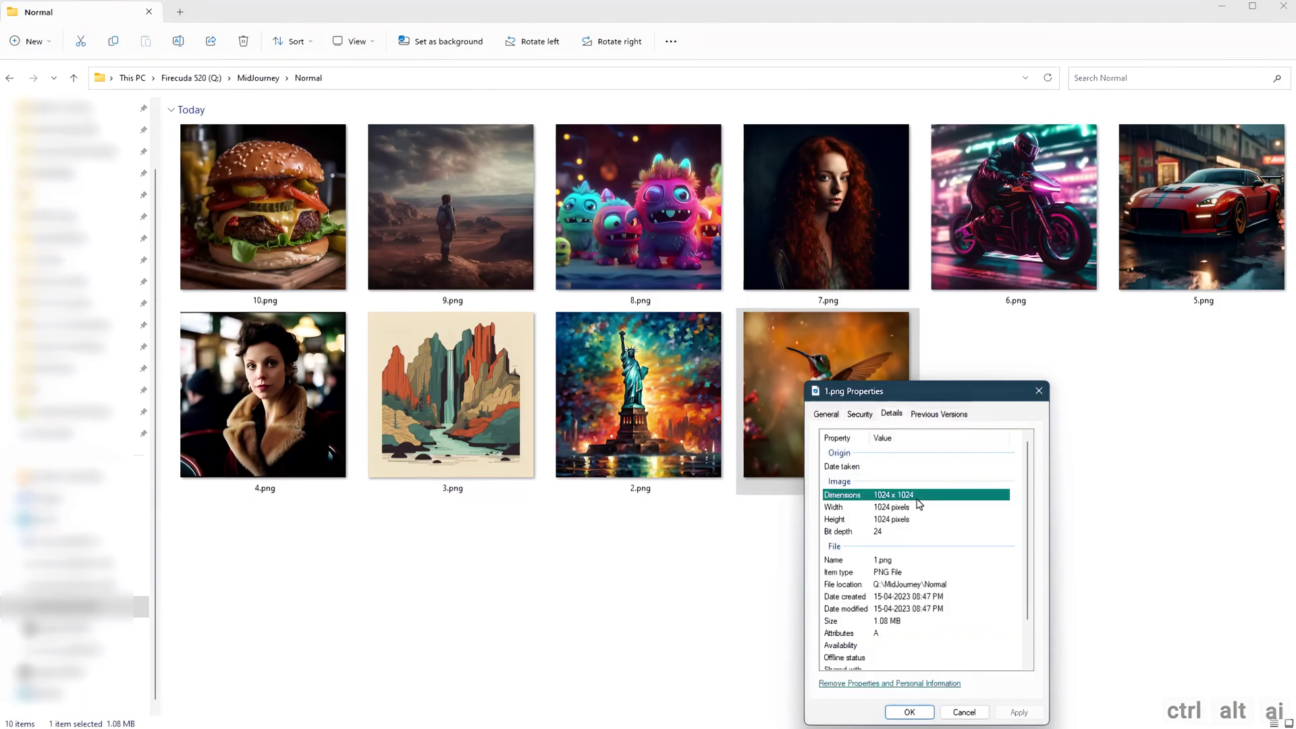
click(903, 521)
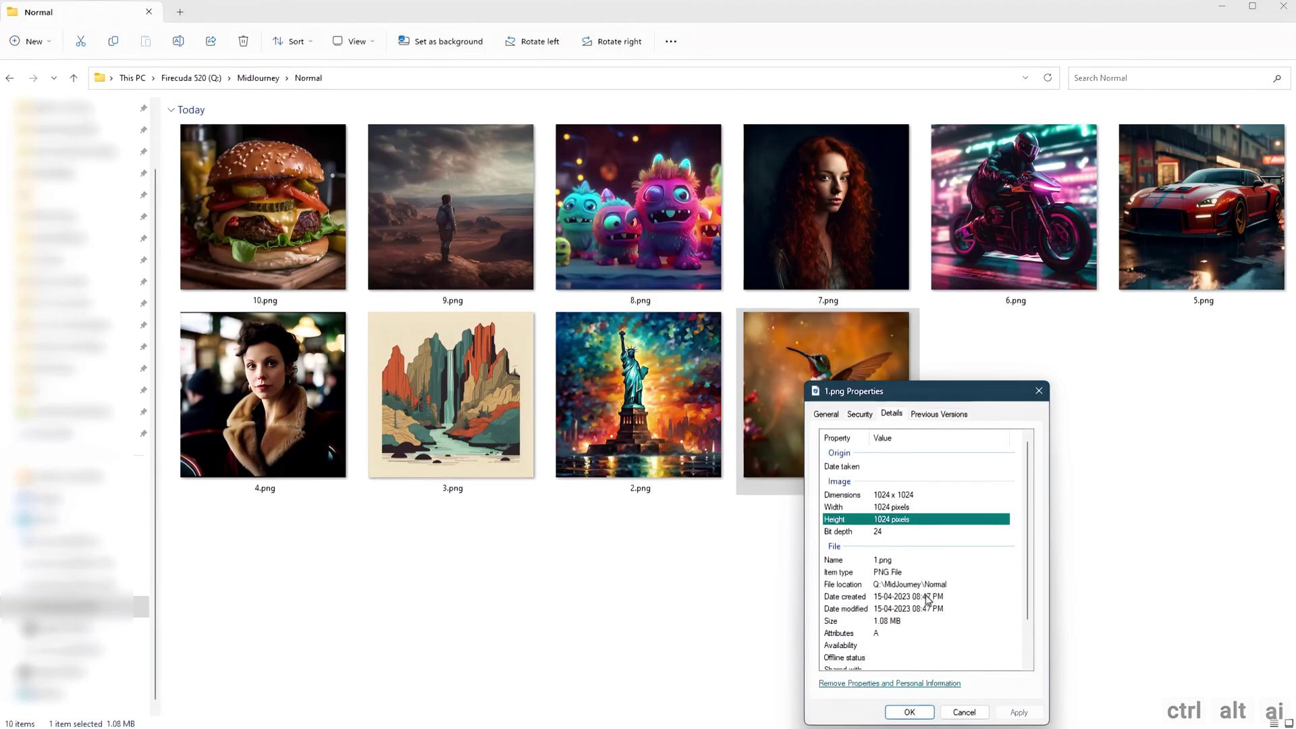
click(964, 712)
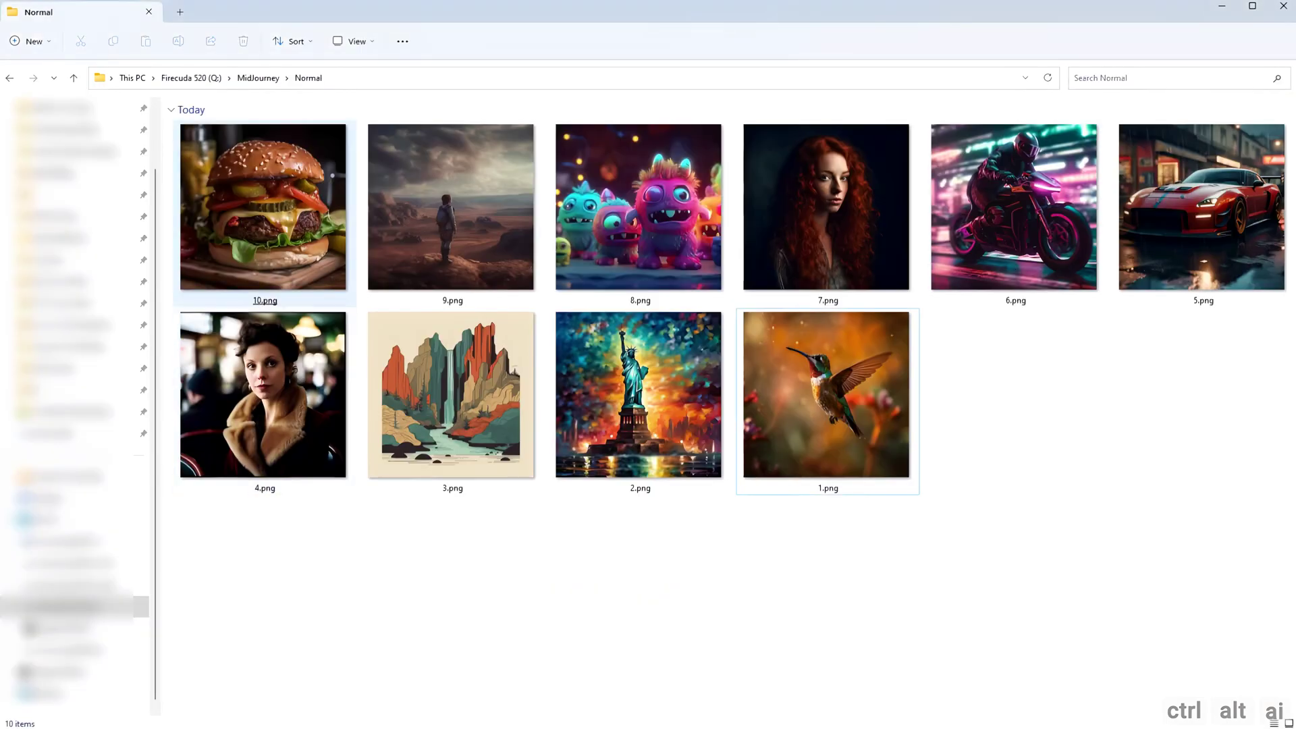
- Reopen the Normal folder from MidJourney and copy its full path, Q:\MidJourney\Normal
click(259, 79)
double_click(277, 189)
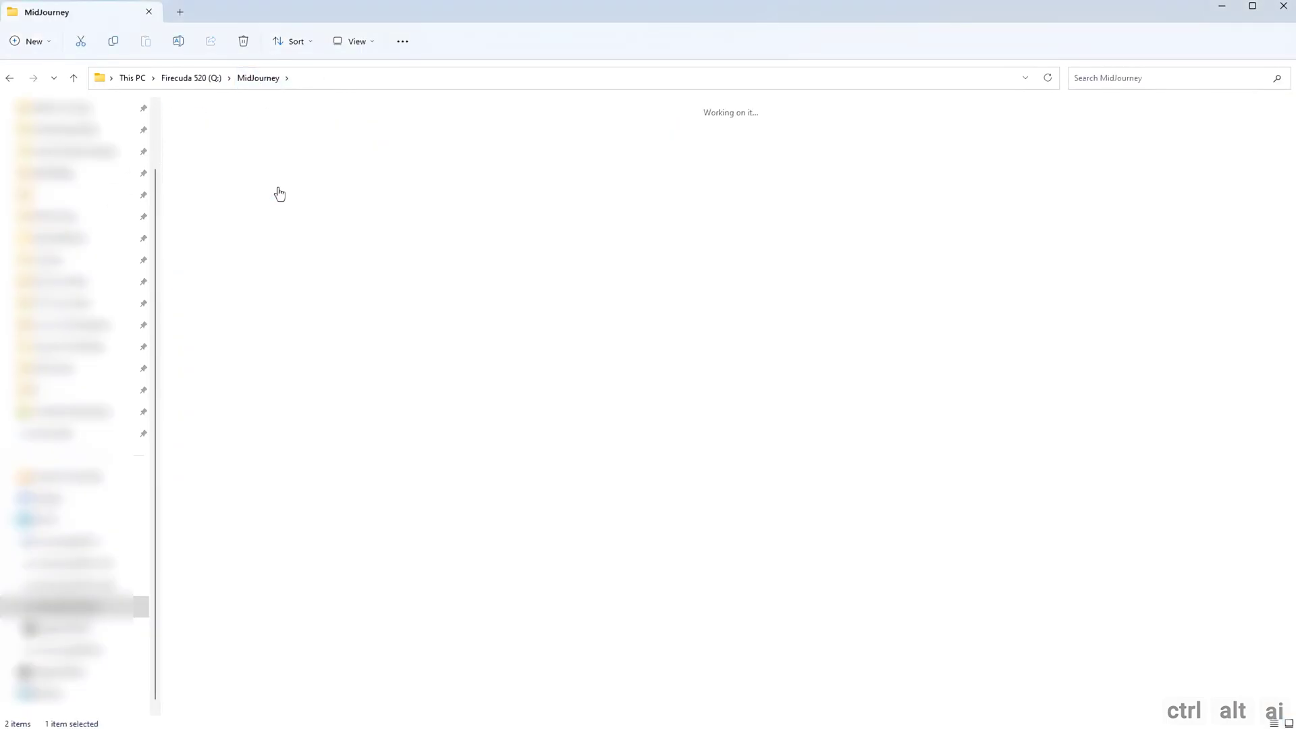
click(363, 84)
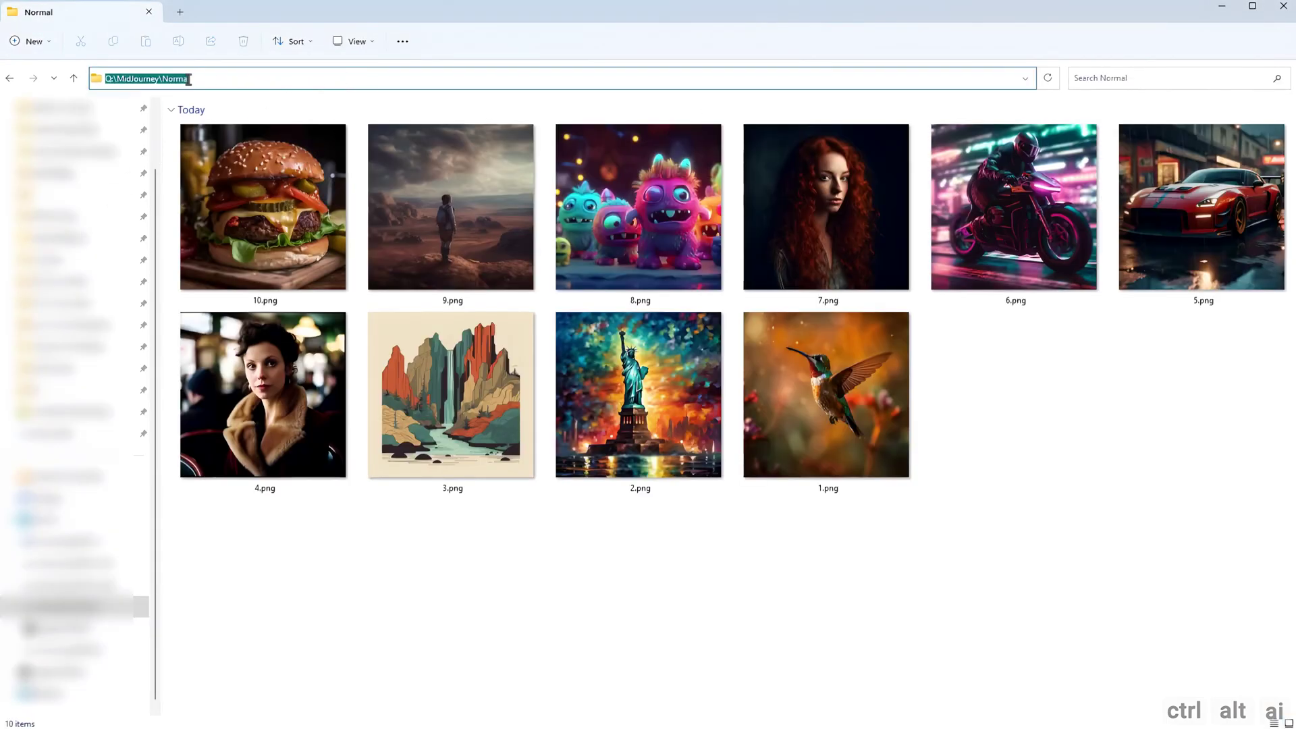
right_click(184, 80)
click(211, 124)
- Switch to the Stable Diffusion web UI and set the img2img batch input directory to Q:\MidJourney\Normal
key(alt+Tab)
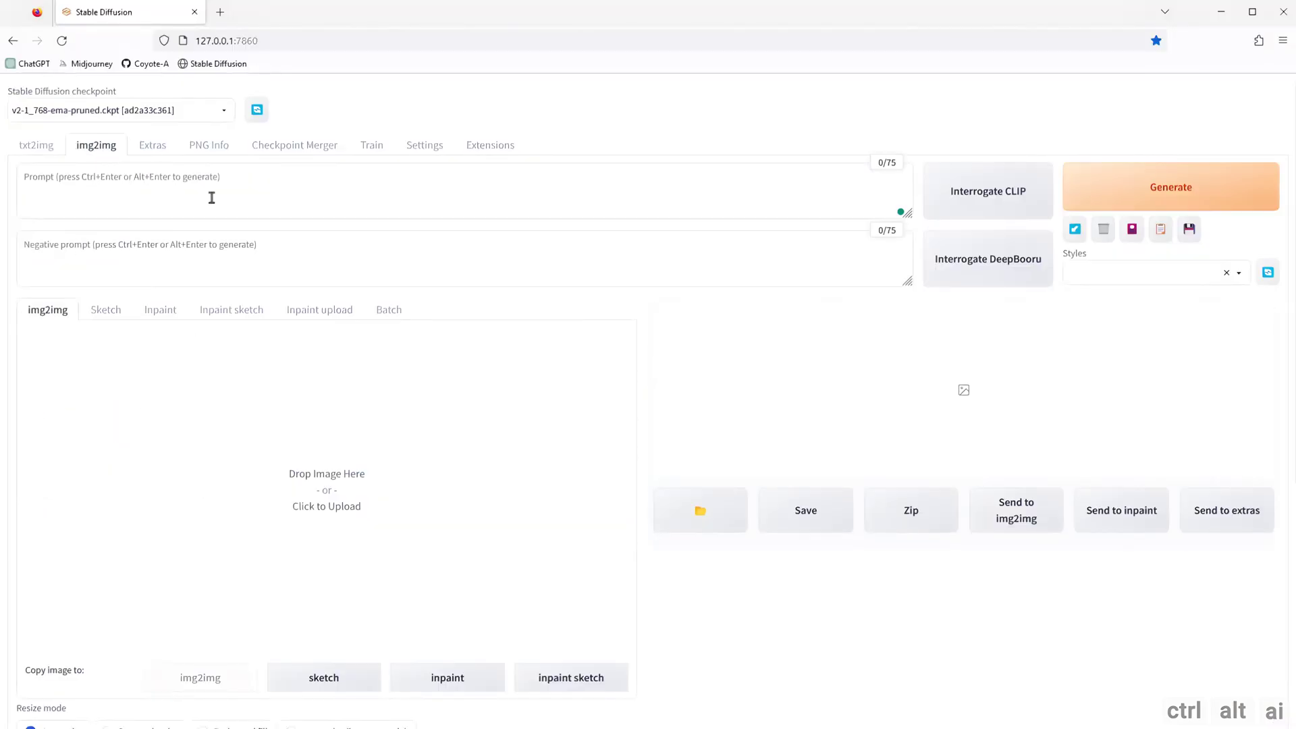
click(385, 317)
click(131, 424)
key(ctrl+v)
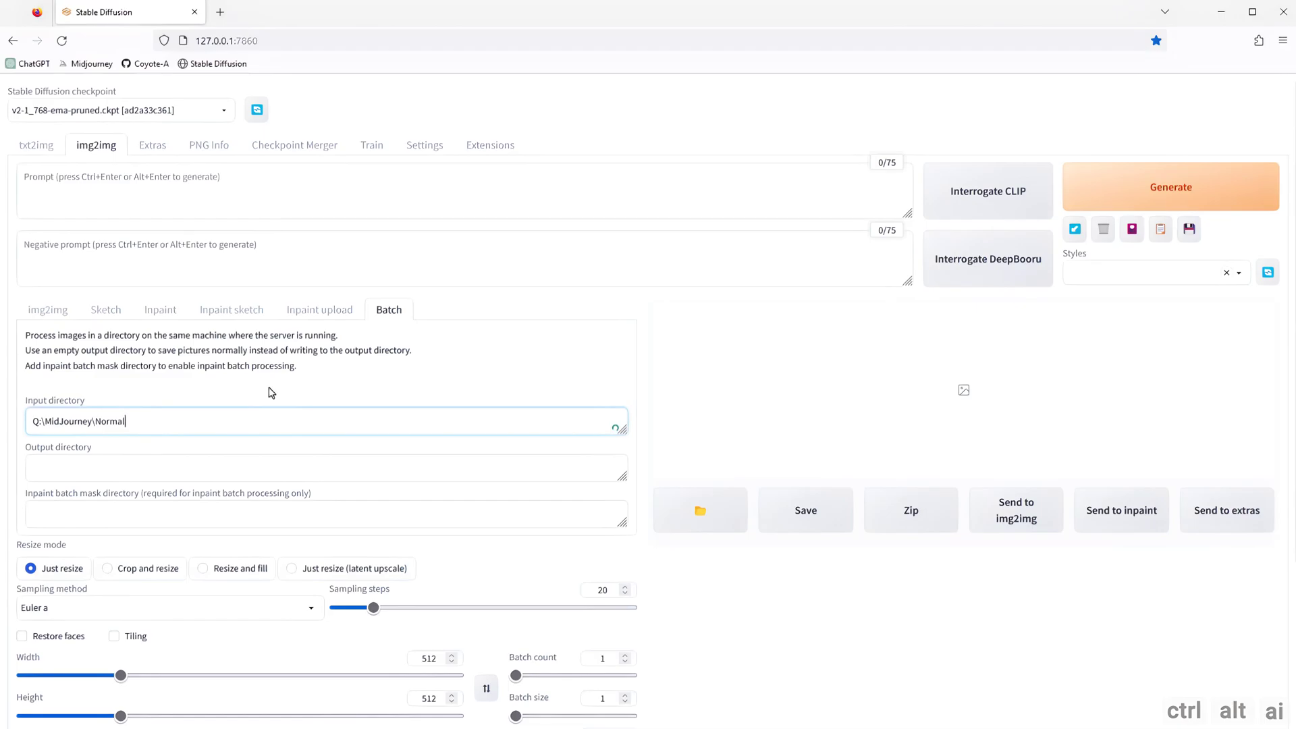
- Return to File Explorer, open the Upscaled folder in MidJourney and copy its full path, Q:\MidJourney\Upscaled
key(alt+Tab)
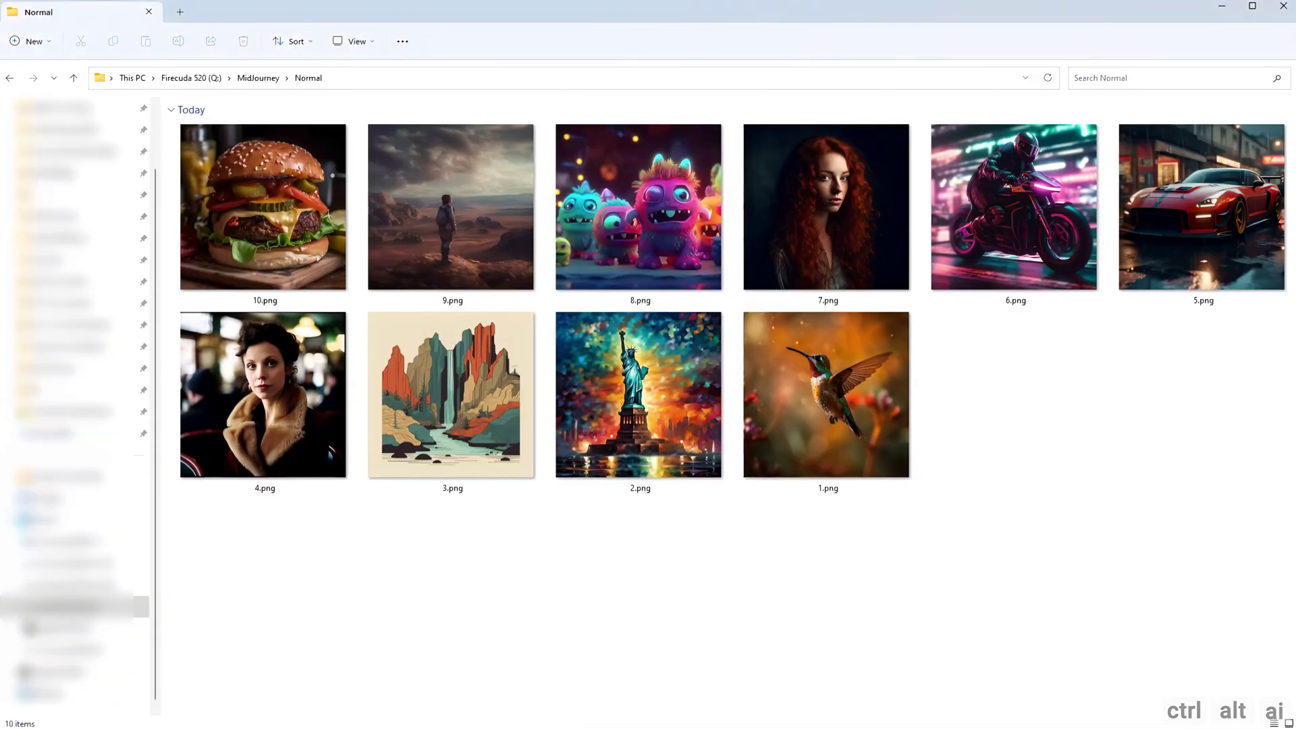
click(258, 77)
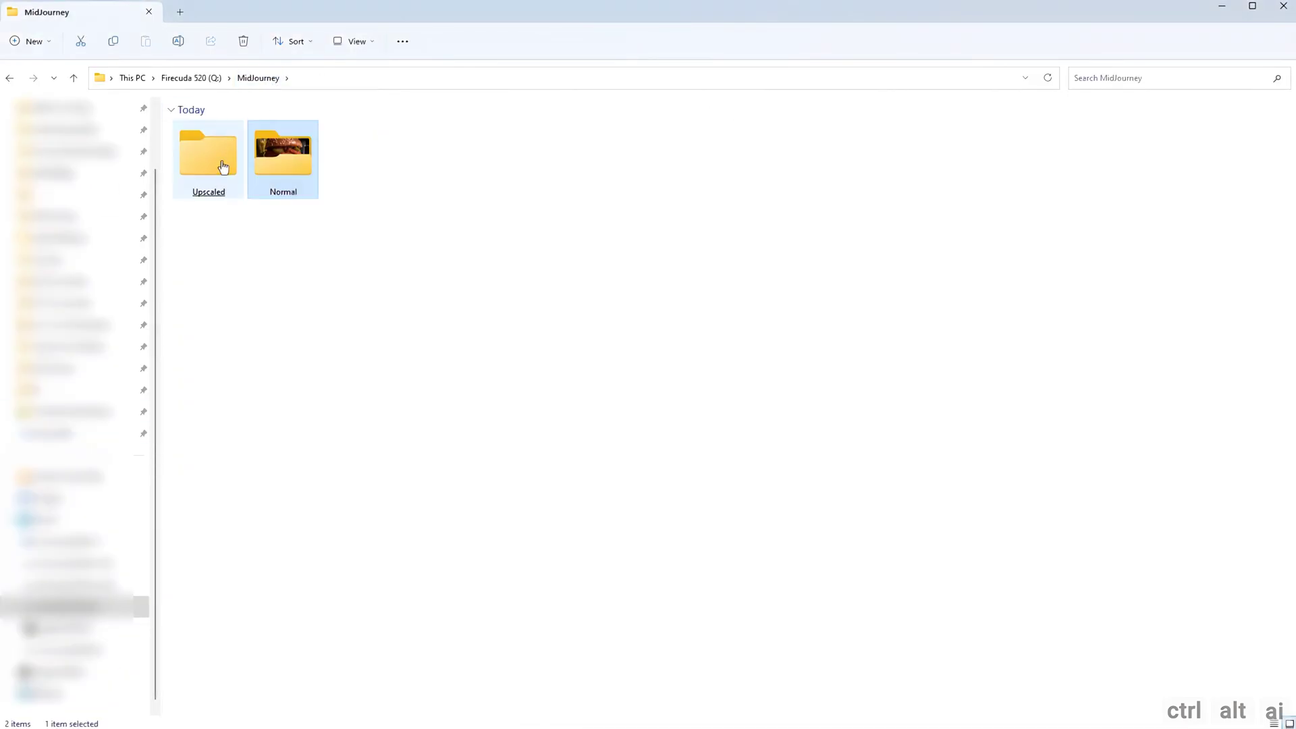
double_click(221, 164)
click(366, 85)
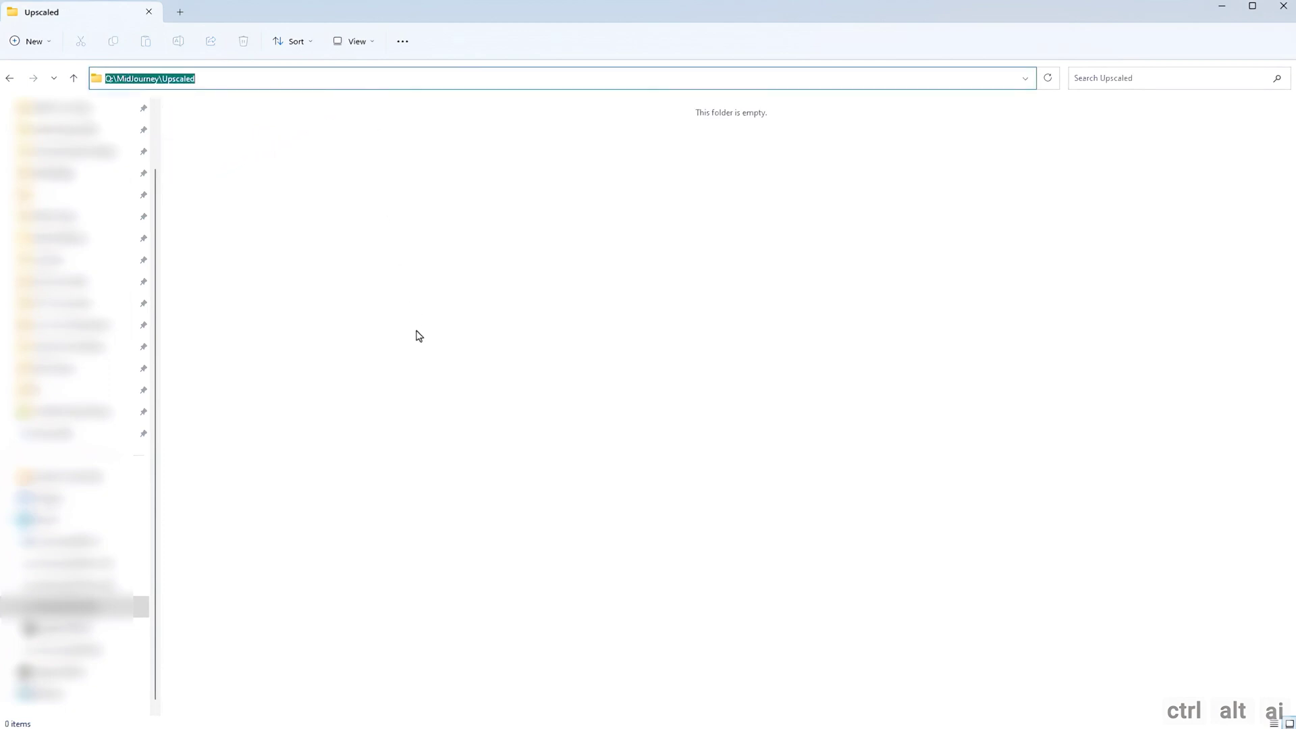
click(363, 237)
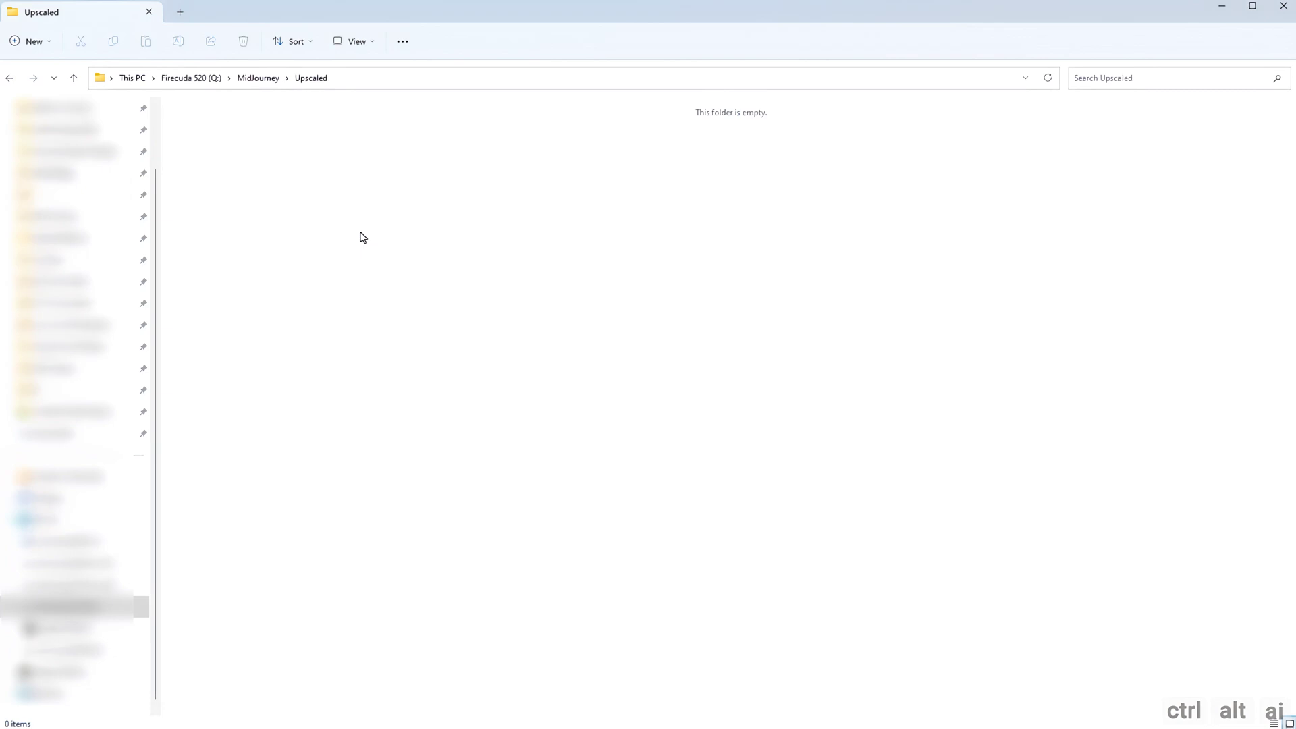
- Switch back to the Stable Diffusion web UI and set the batch output directory to Q:\MidJourney\Upscaled
key(alt+Tab)
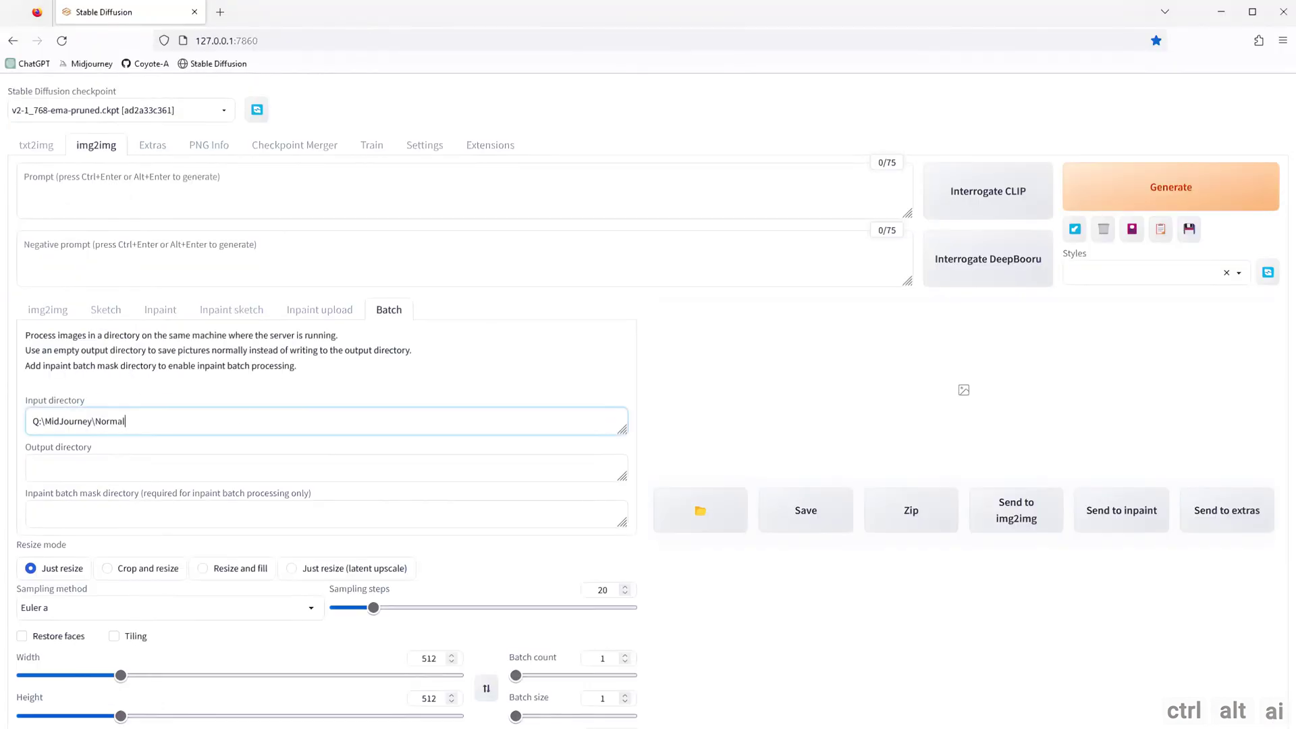
click(92, 467)
key(ctrl+v)
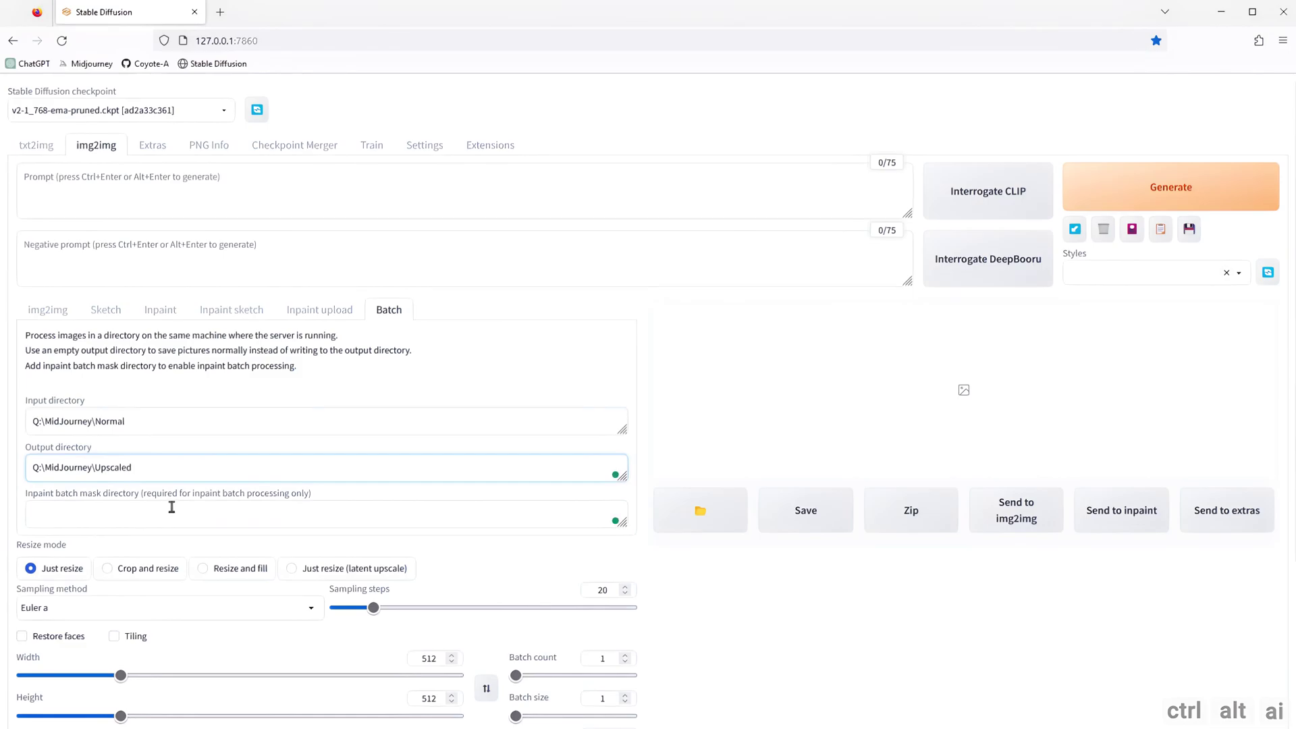
- Choose Ultimate SD upscale as the script for the img2img batch
scroll(297, 480, down, 3)
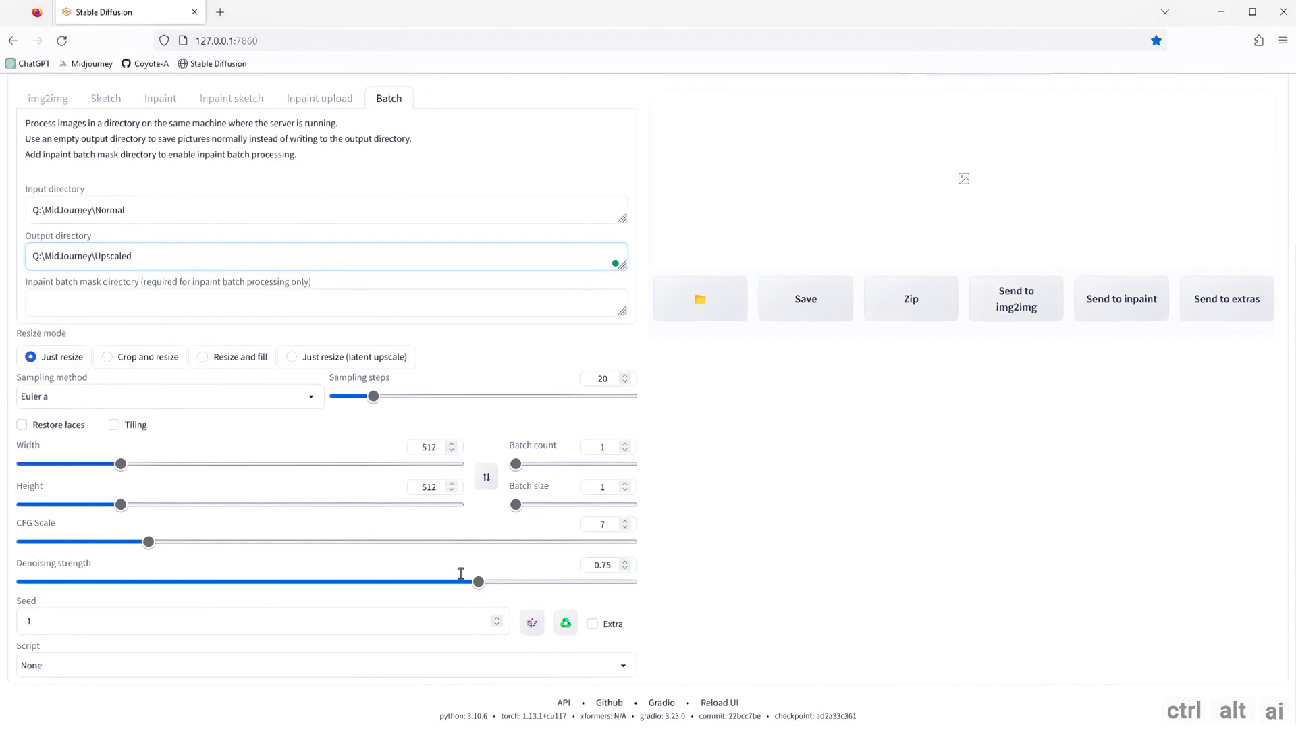
click(627, 672)
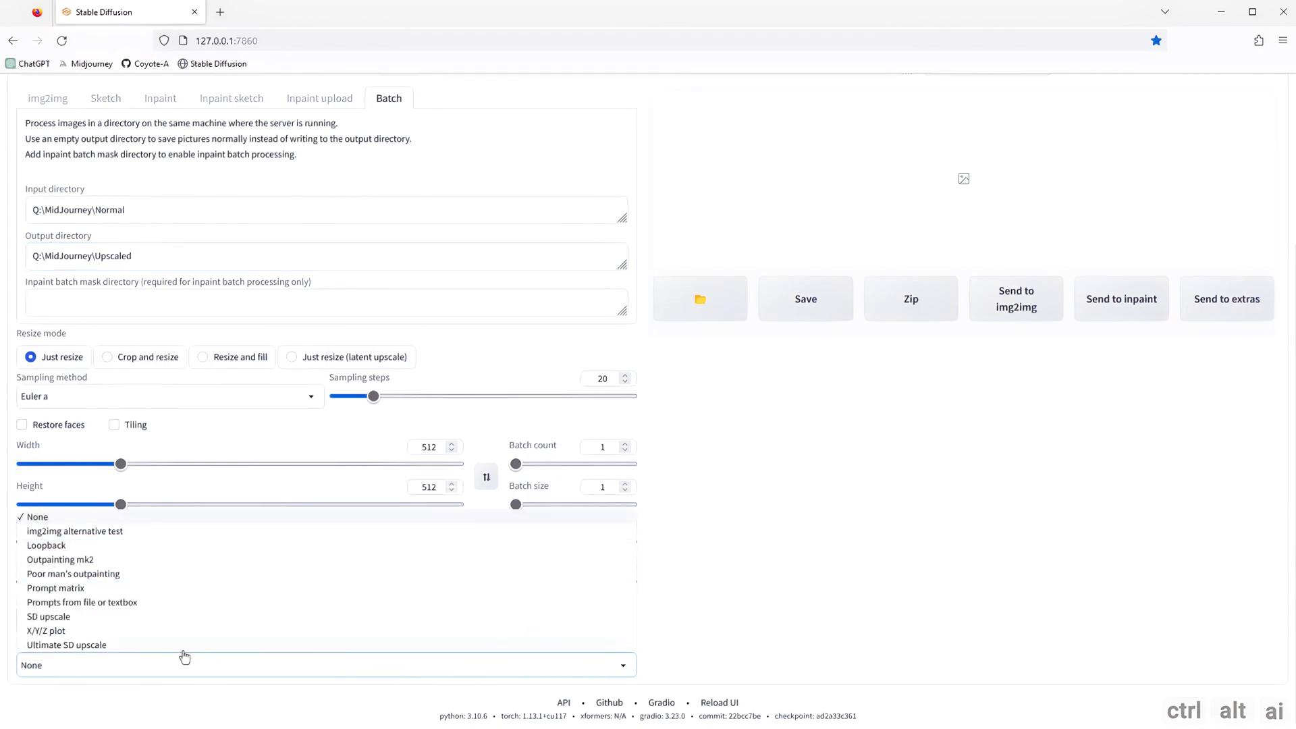
click(105, 646)
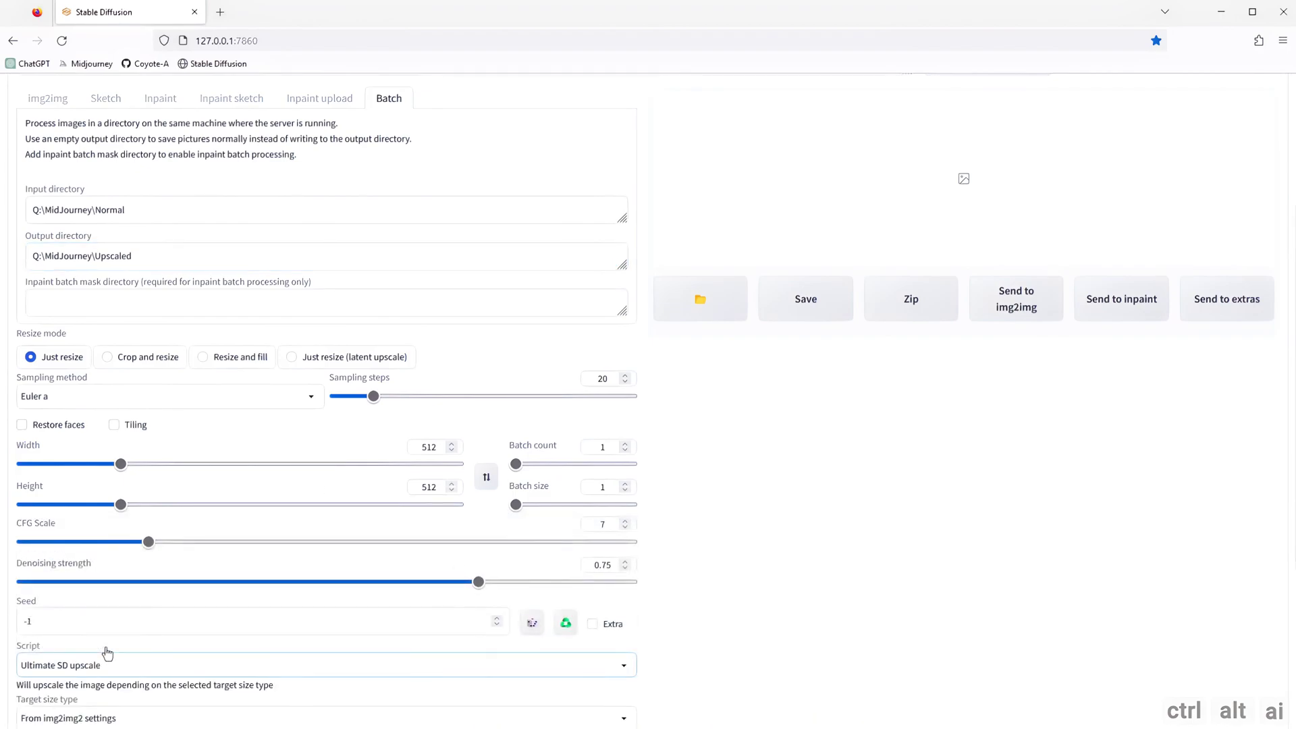
- Set the Ultimate SD upscale redraw type to None and the target size type to Scale from image size
scroll(107, 651, down, 4)
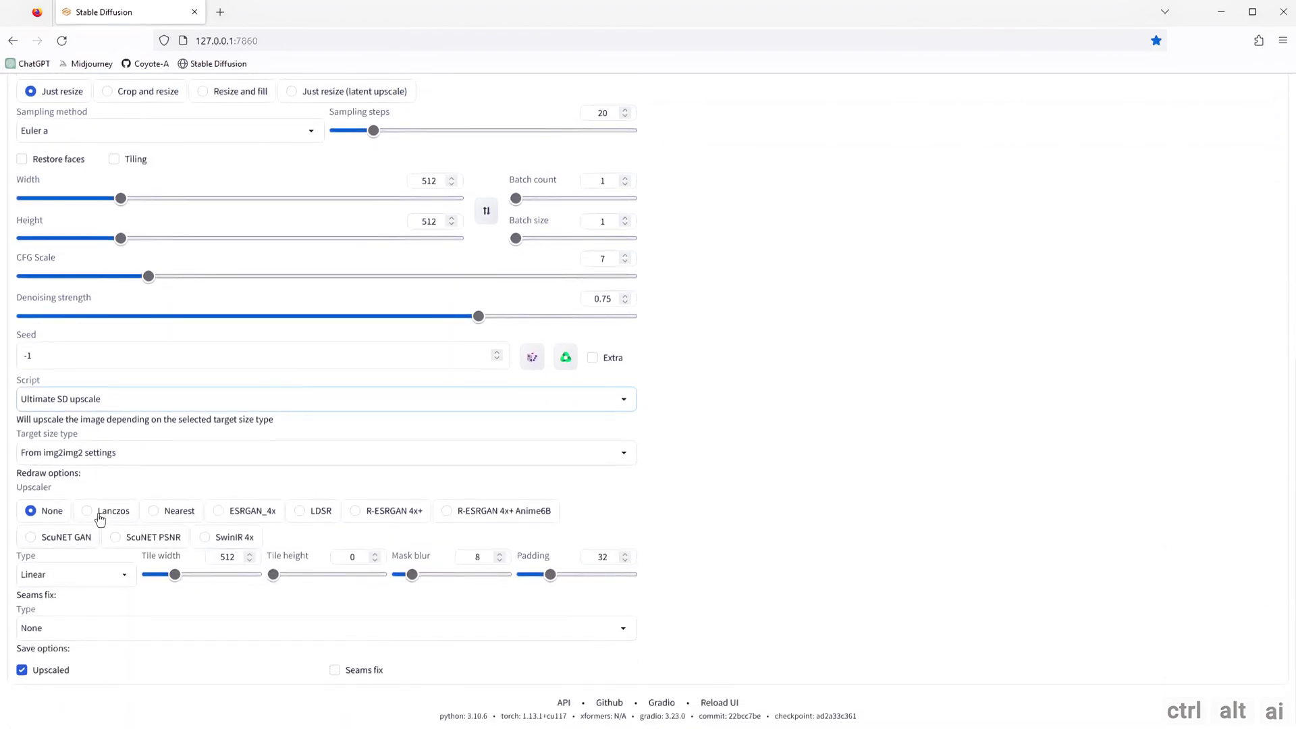
click(124, 576)
click(103, 556)
click(622, 453)
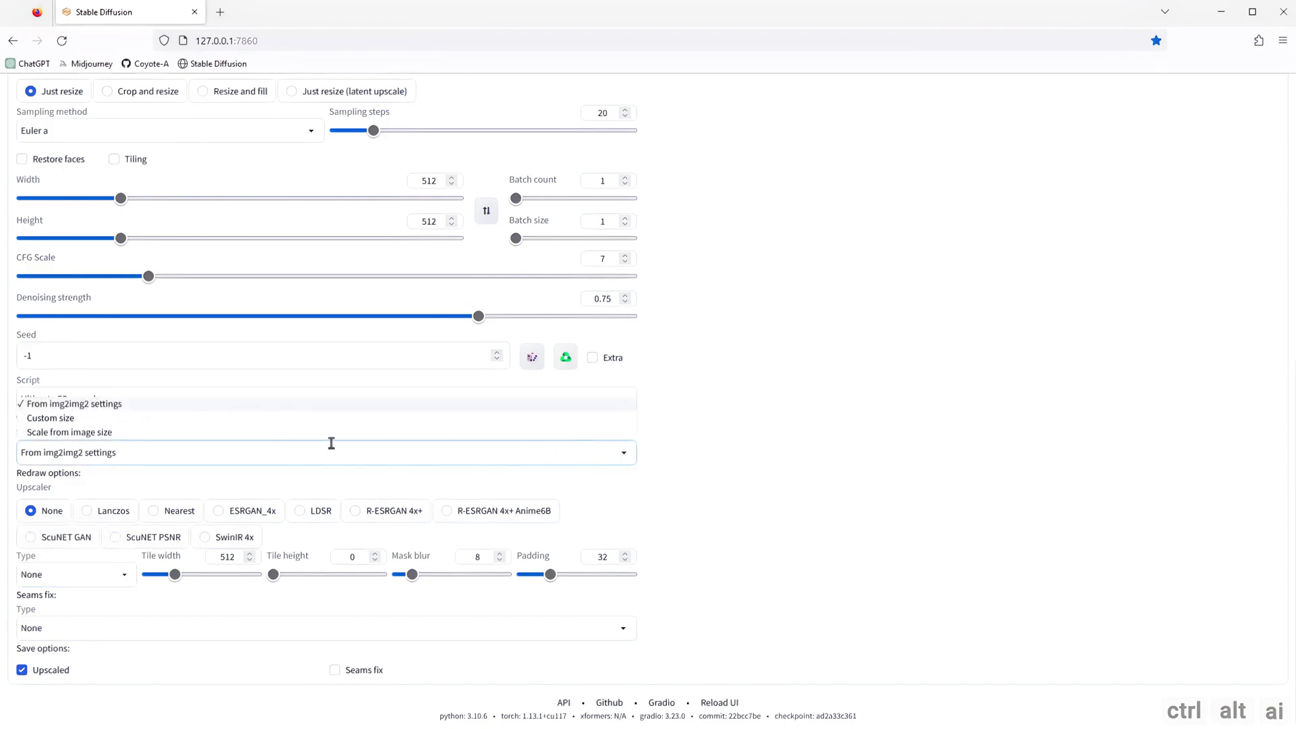
click(94, 433)
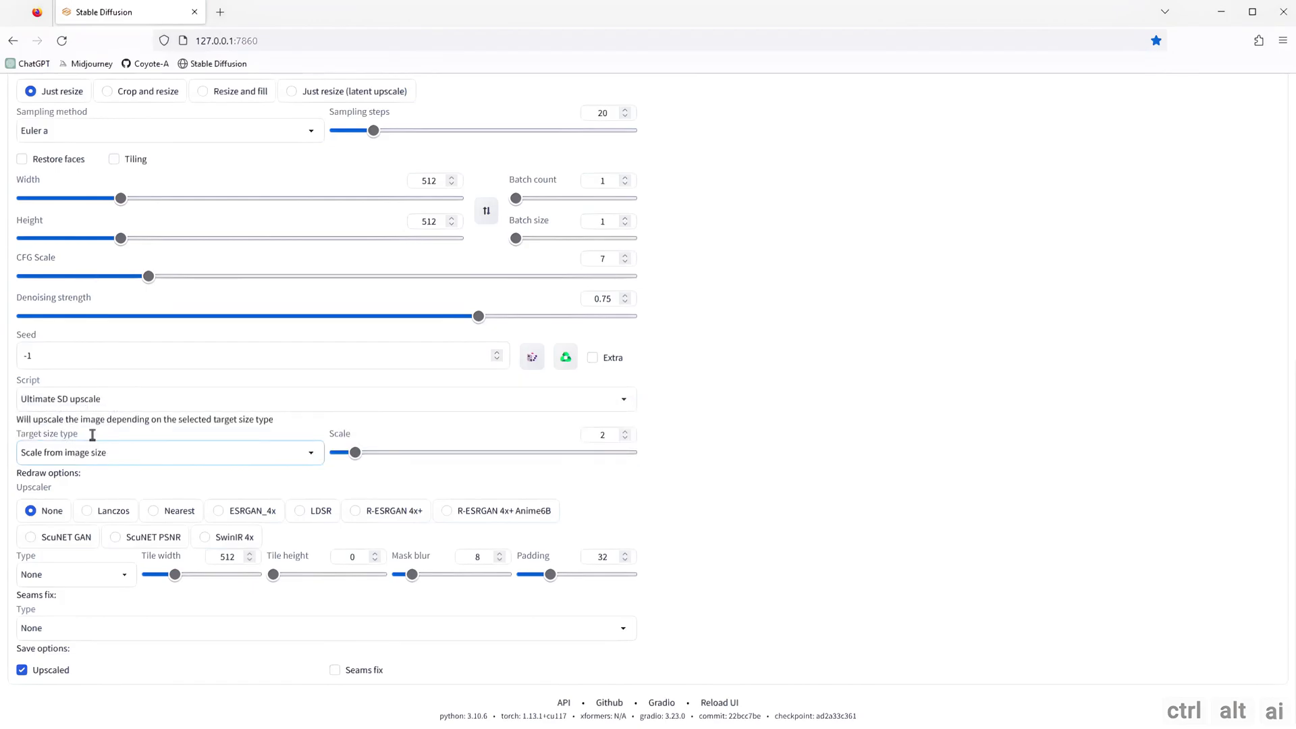
- Start generating the upscaled batch with the current img2img settings
scroll(688, 440, up, 7)
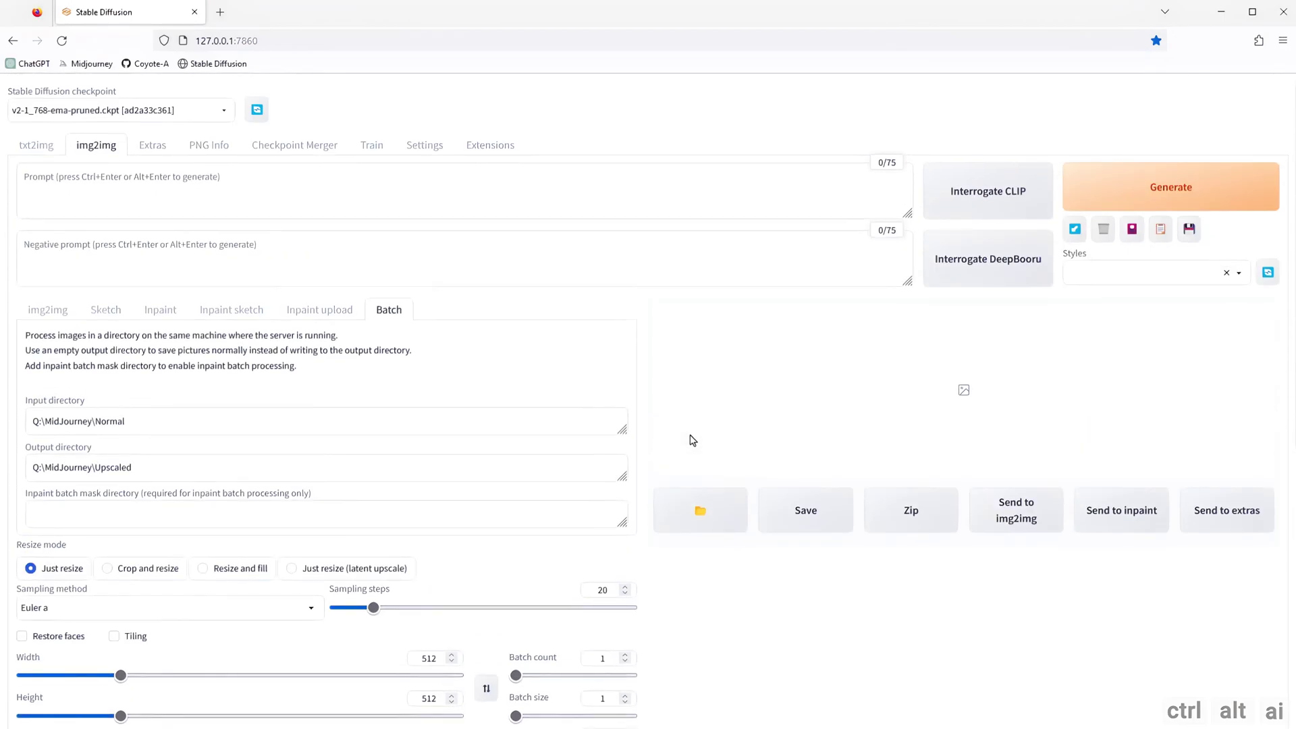
click(1141, 202)
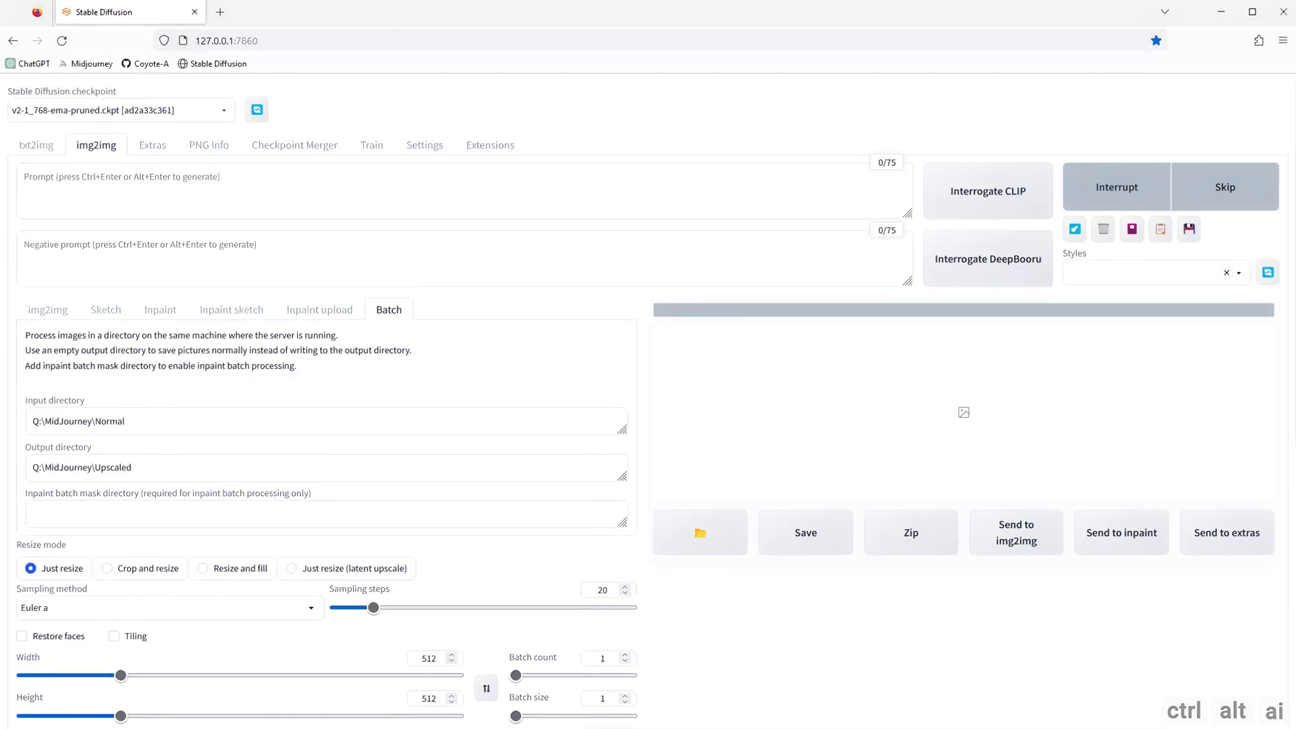
- Switch to the Upscaled folder in File Explorer and display its images as extra large icons
key(alt+Tab)
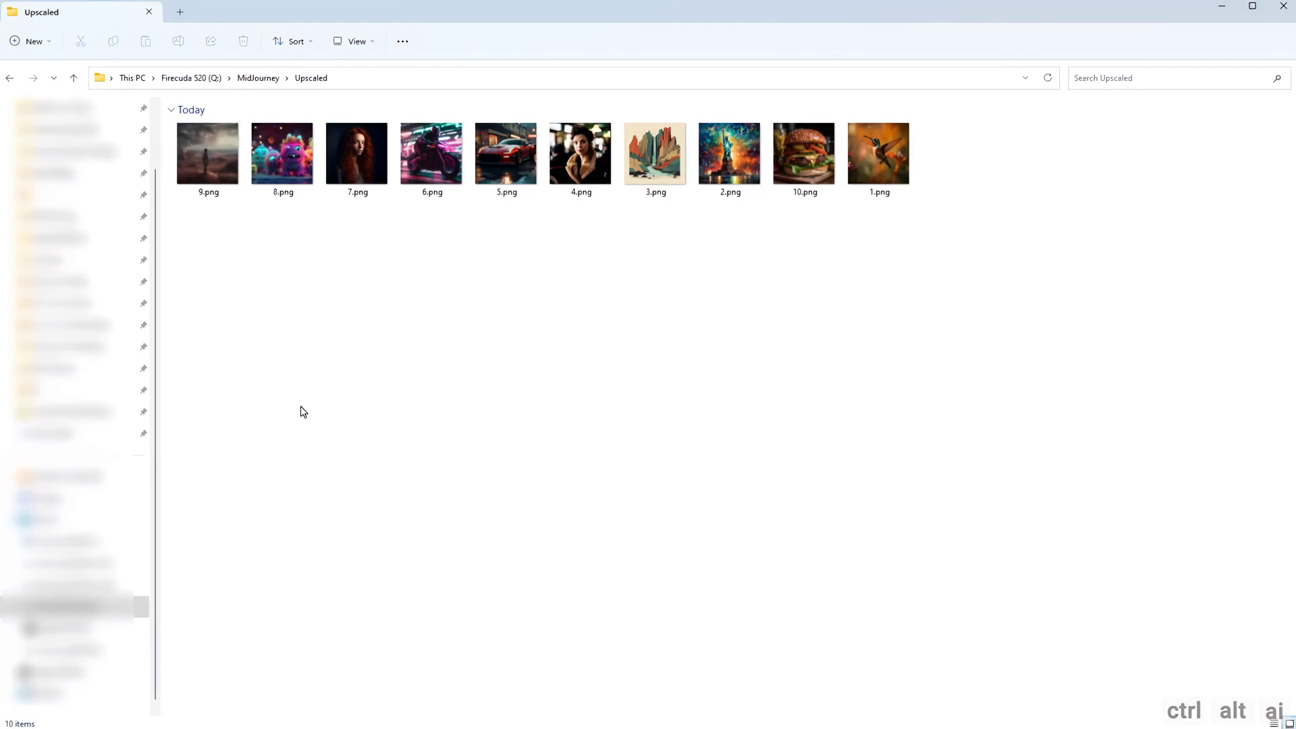
click(357, 41)
click(354, 93)
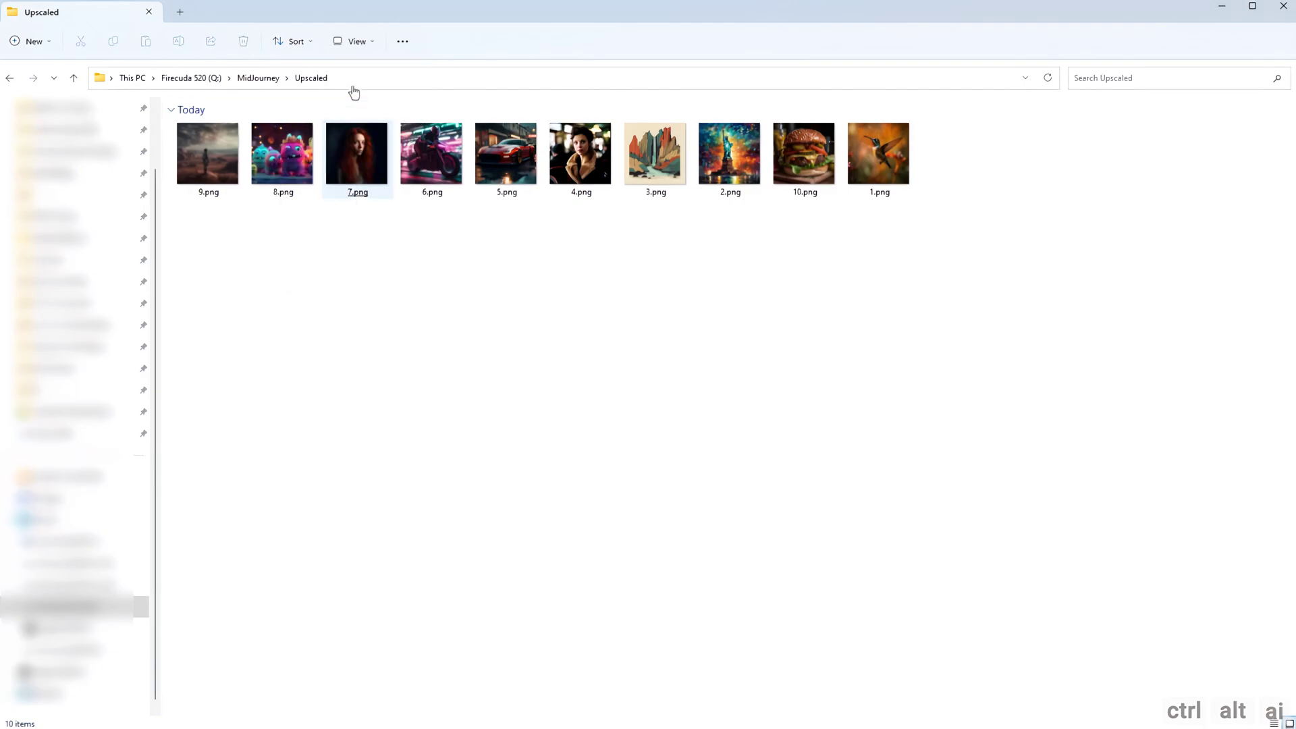
click(354, 45)
click(359, 71)
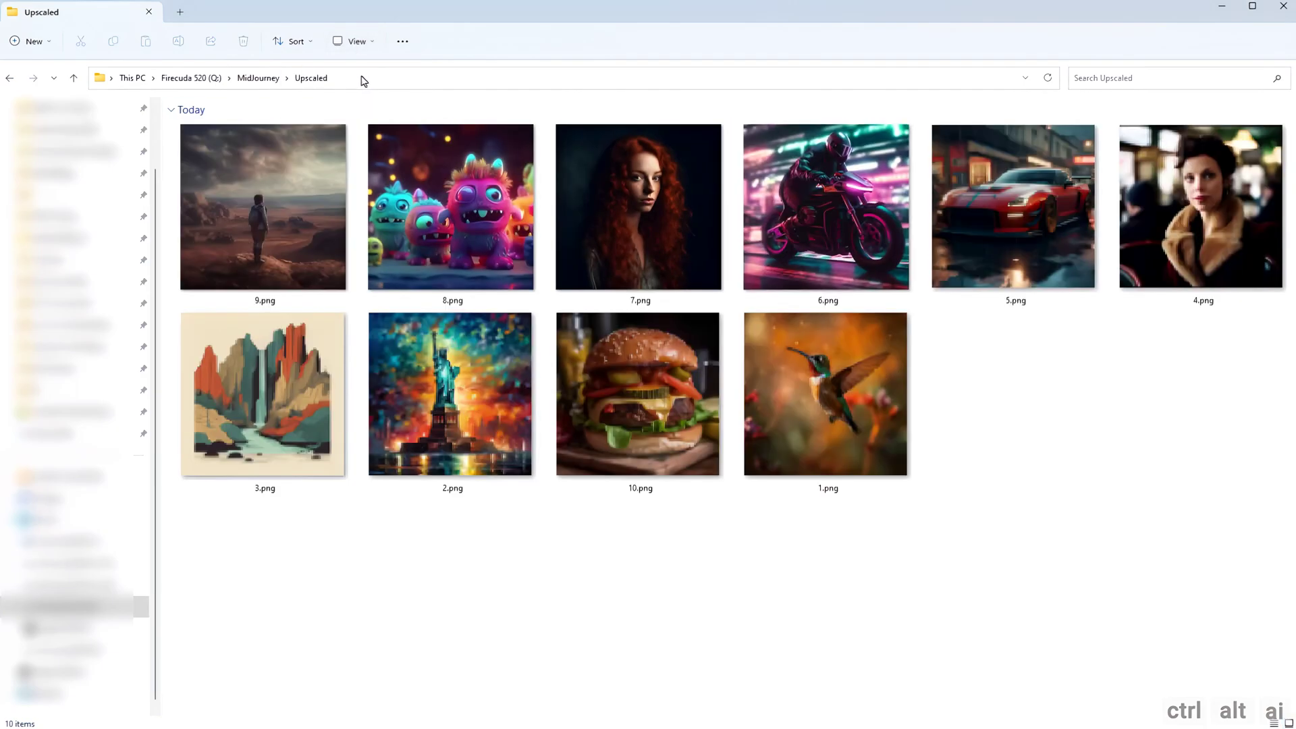
- Check the image dimensions of 7.png in the Upscaled folder through its file details
right_click(642, 215)
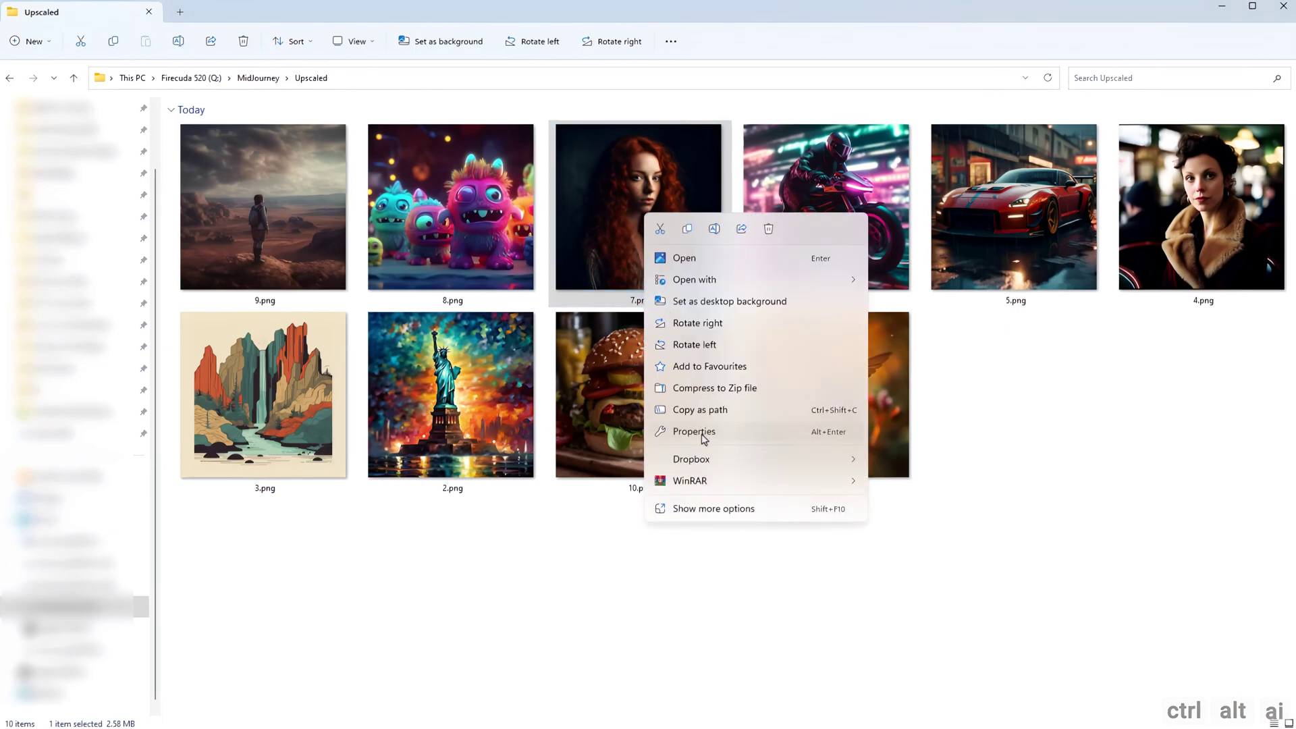
click(703, 439)
click(733, 247)
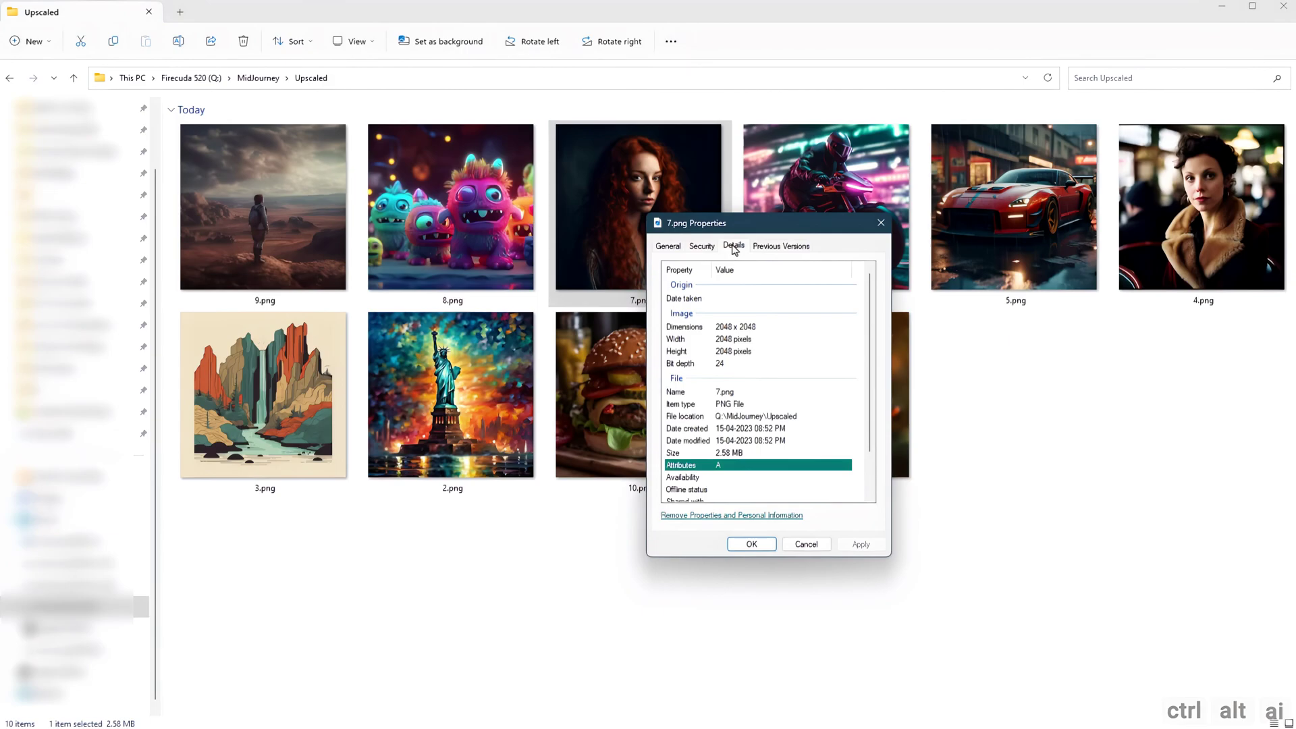
click(803, 543)
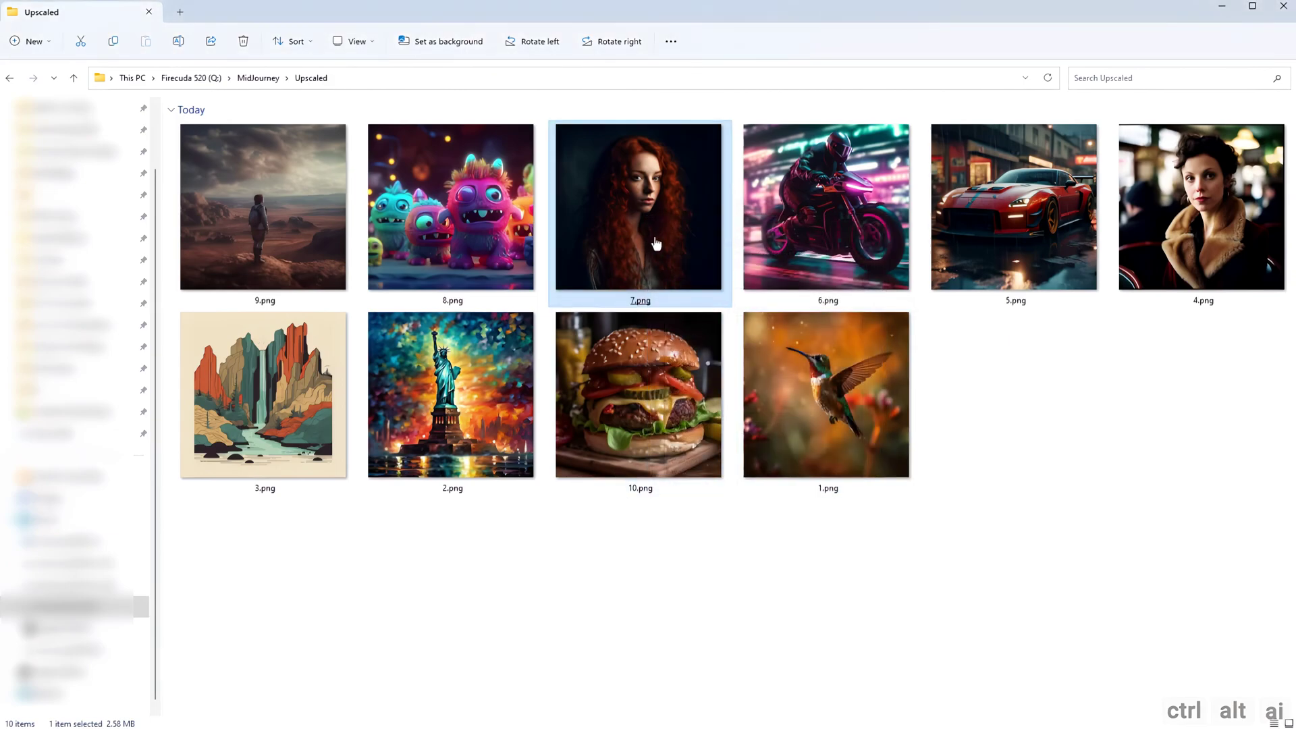
click(423, 558)
- Create a new folder named Upscaled 2 inside the MidJourney folder
click(262, 80)
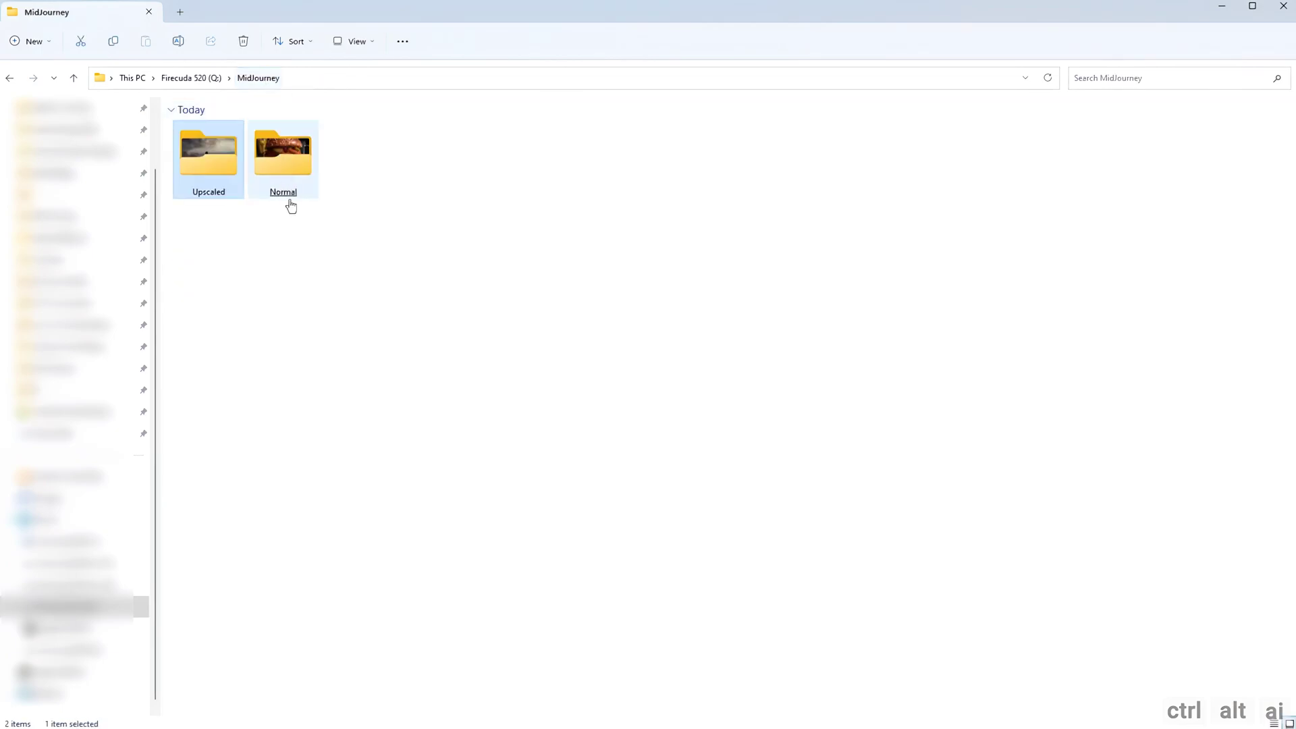
right_click(305, 266)
mouse_move(370, 367)
click(516, 368)
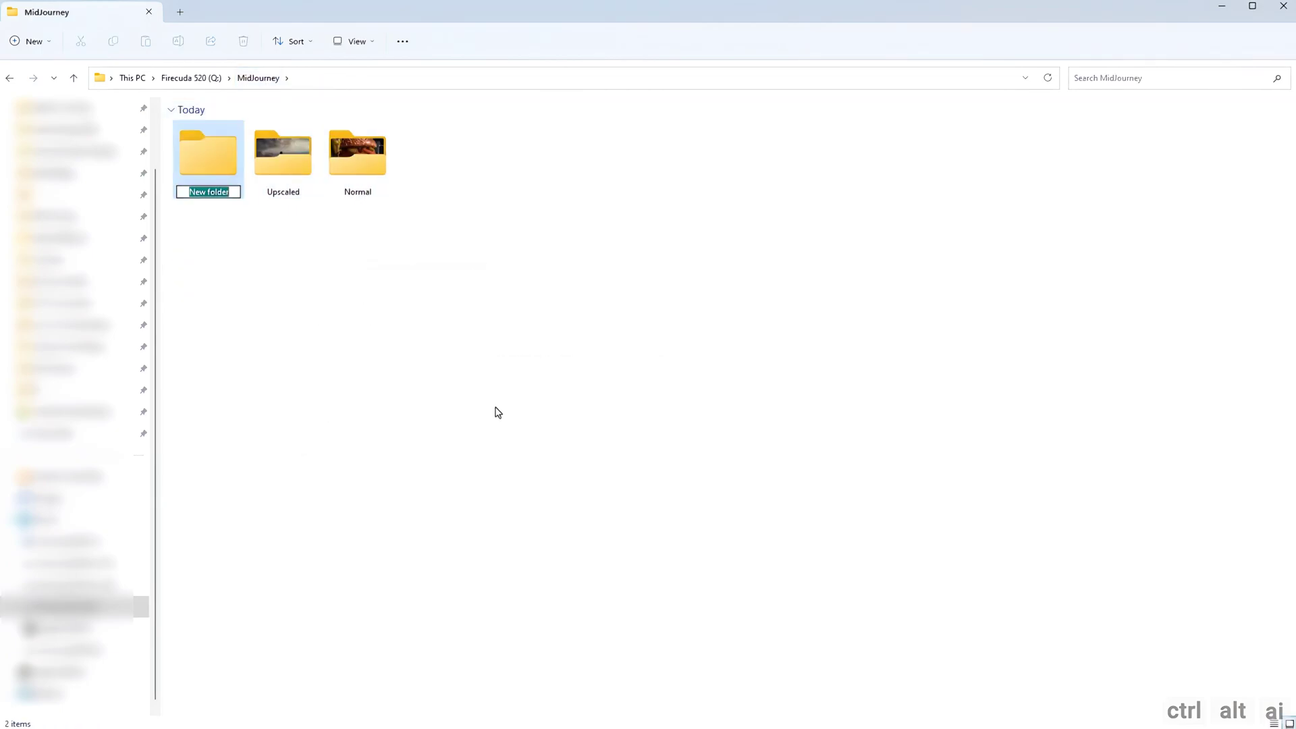
text(Upsc)
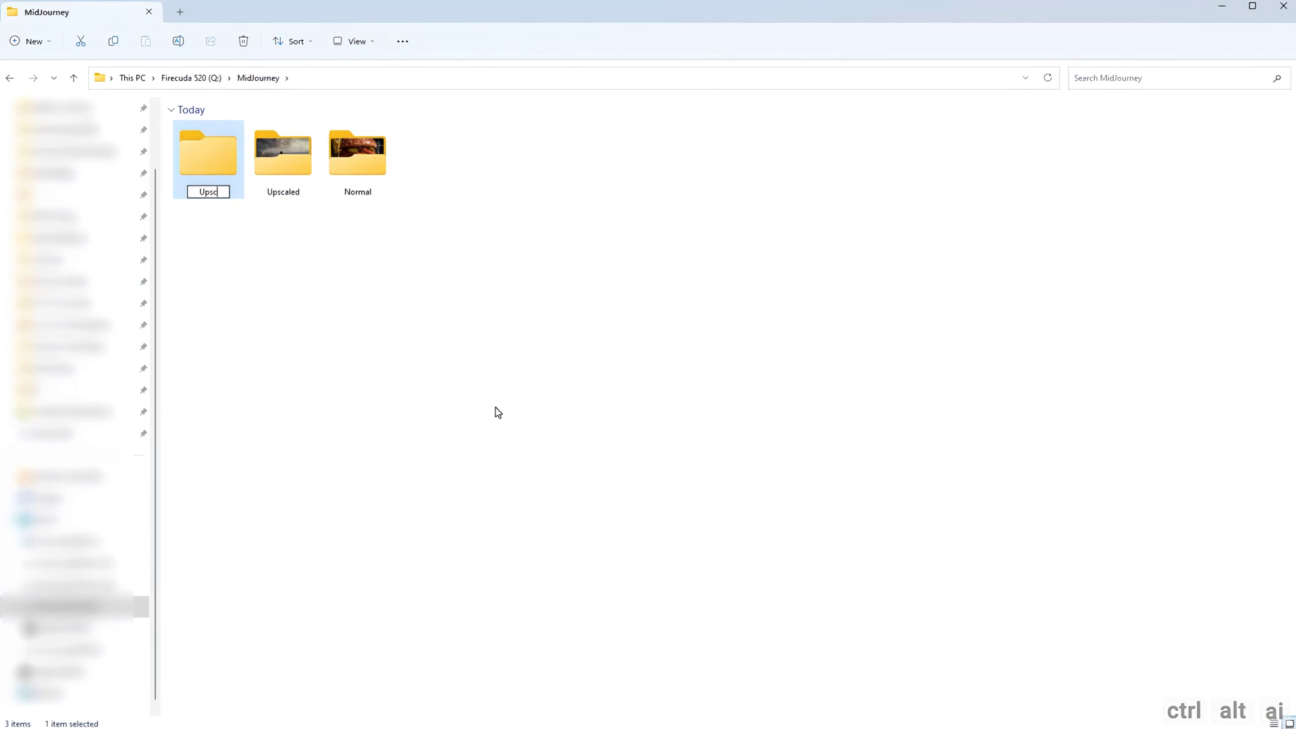
text(aled 2)
key(Return)
- Open the Upscaled 2 folder and copy its full path
double_click(216, 162)
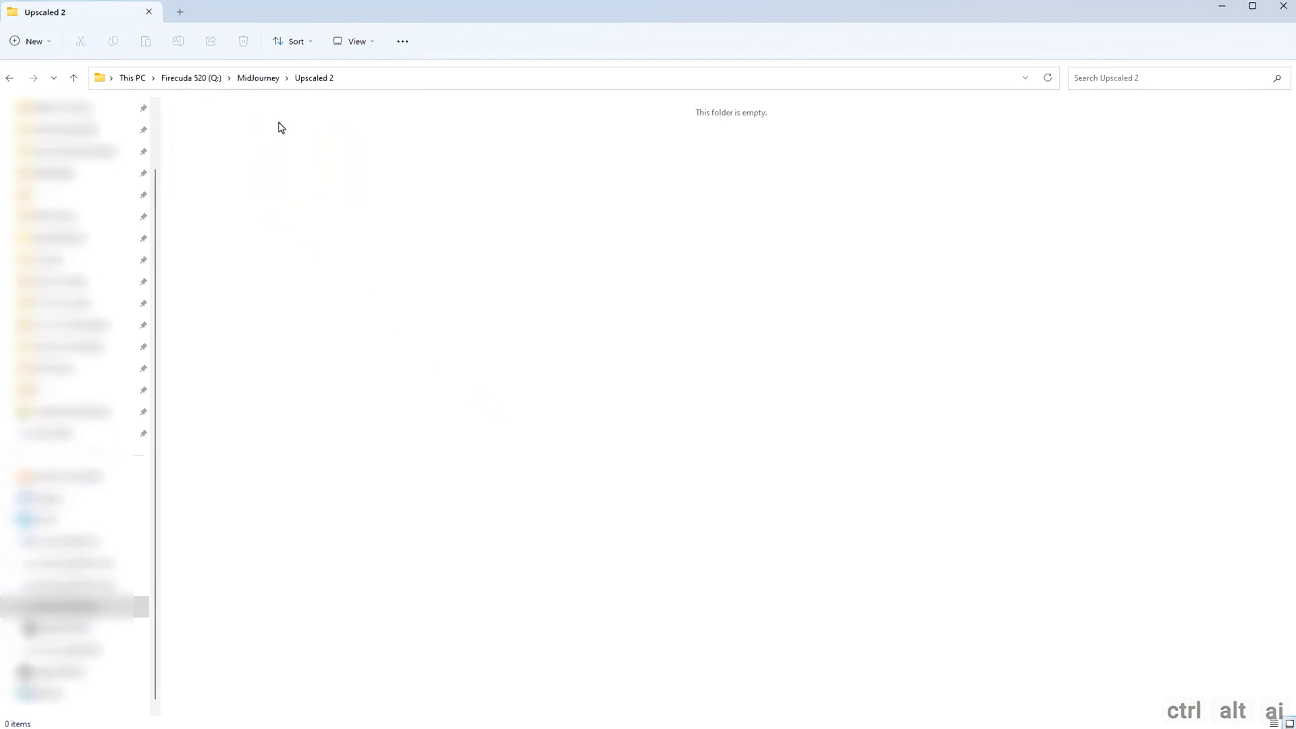
click(364, 80)
key(ctrl+c)
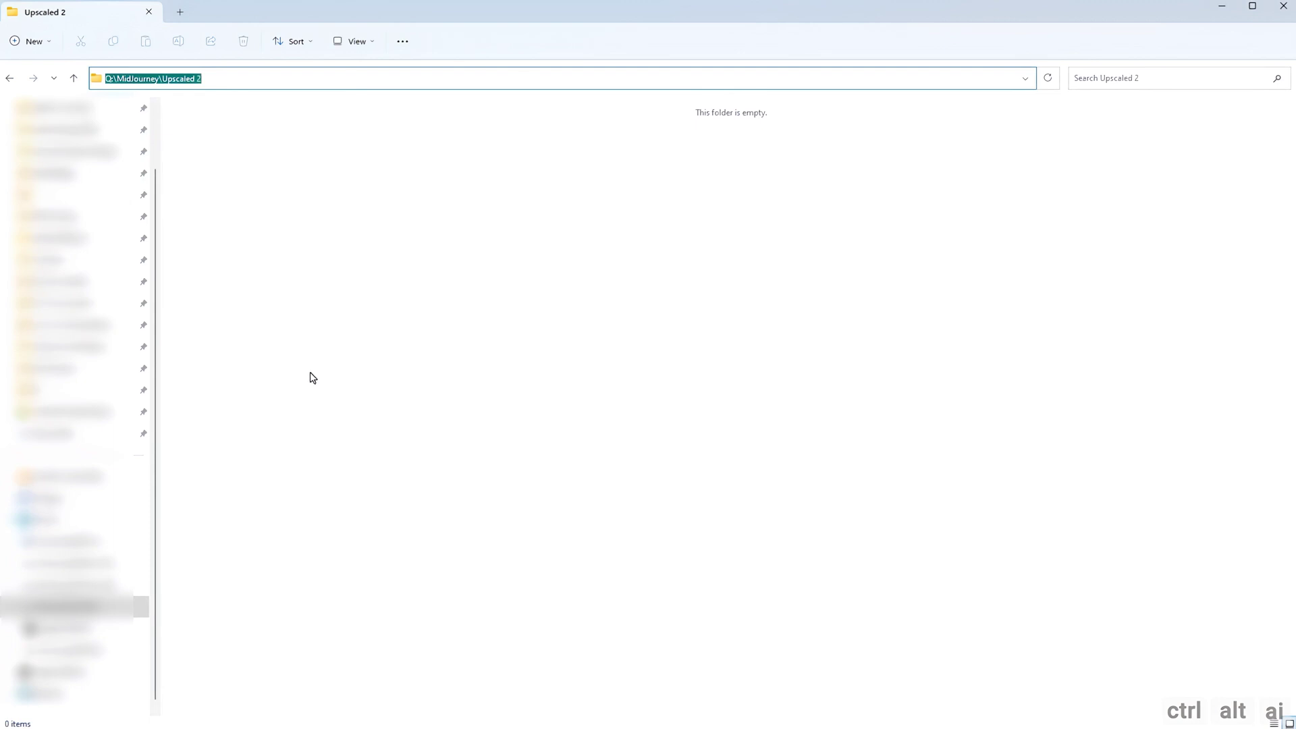
click(312, 377)
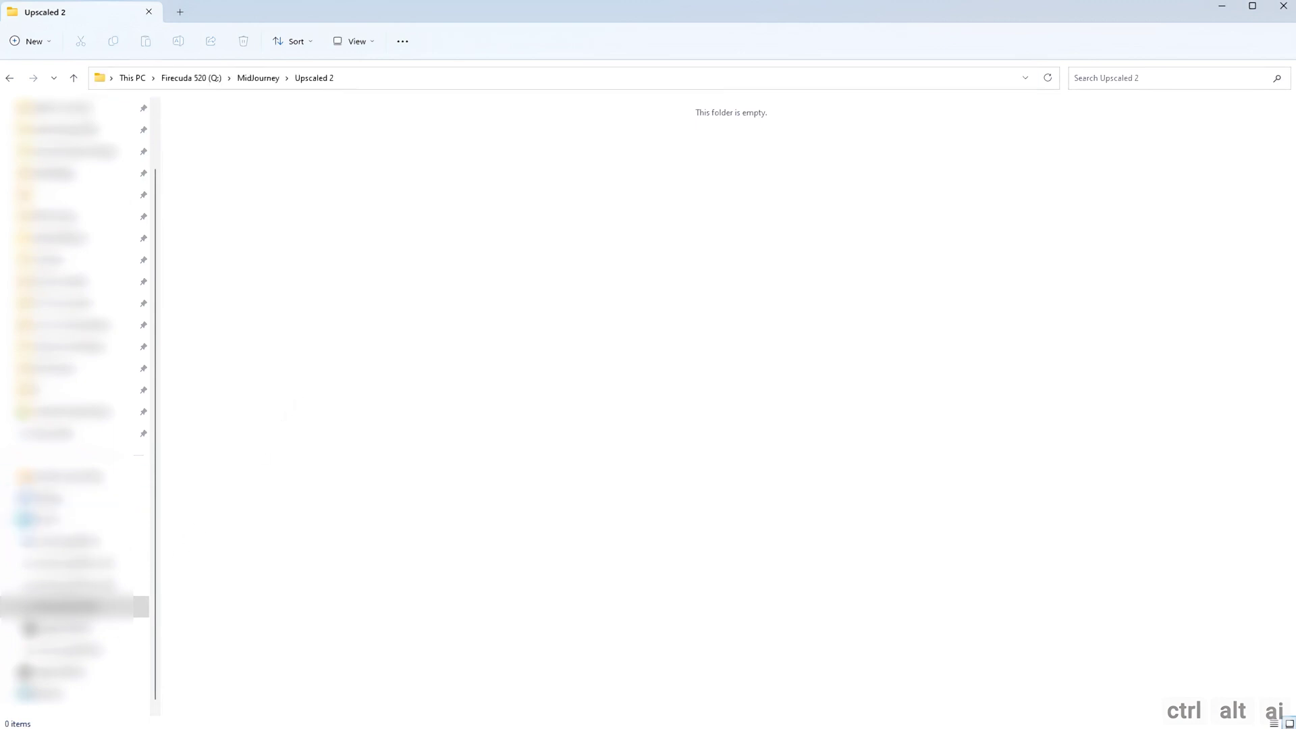
- Switch to the Stable Diffusion web UI and set the batch input directory to Q:\MidJourney\Upscaled and the output directory to Q:\MidJourney\Upscaled 2
key(alt+Tab)
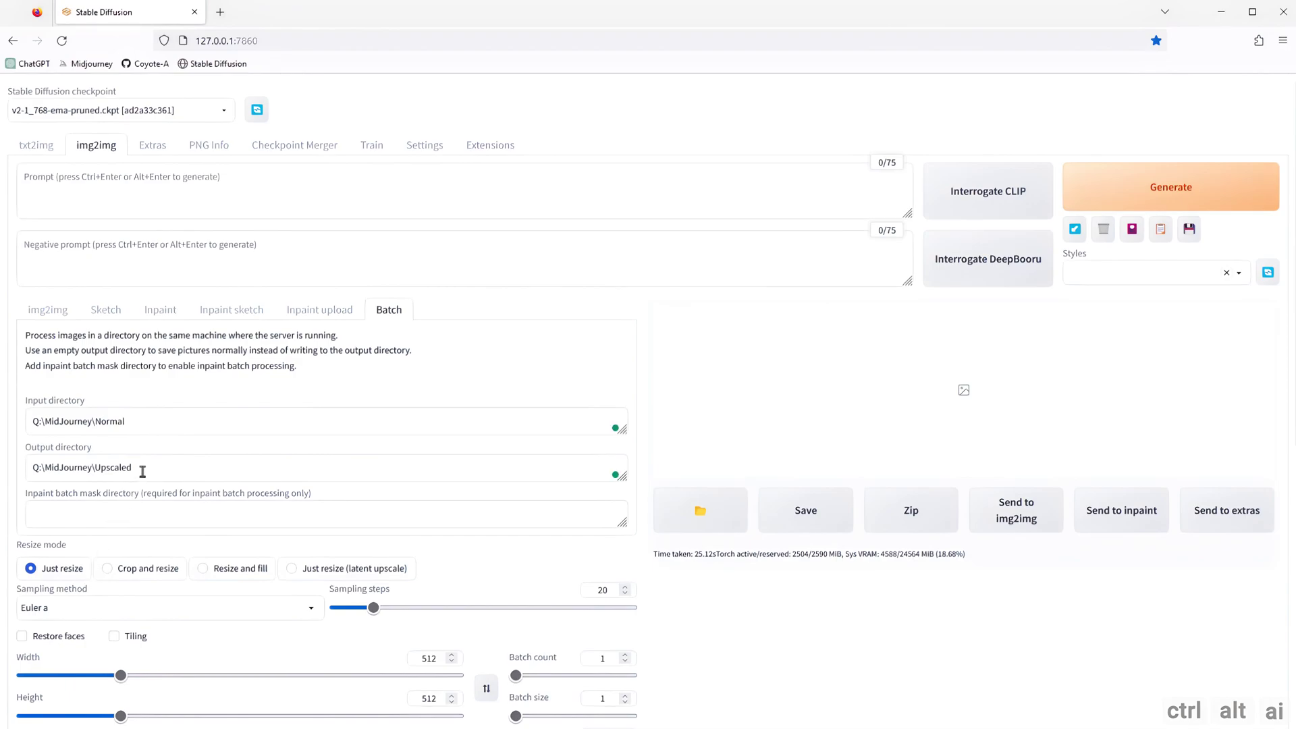
triple_click(142, 422)
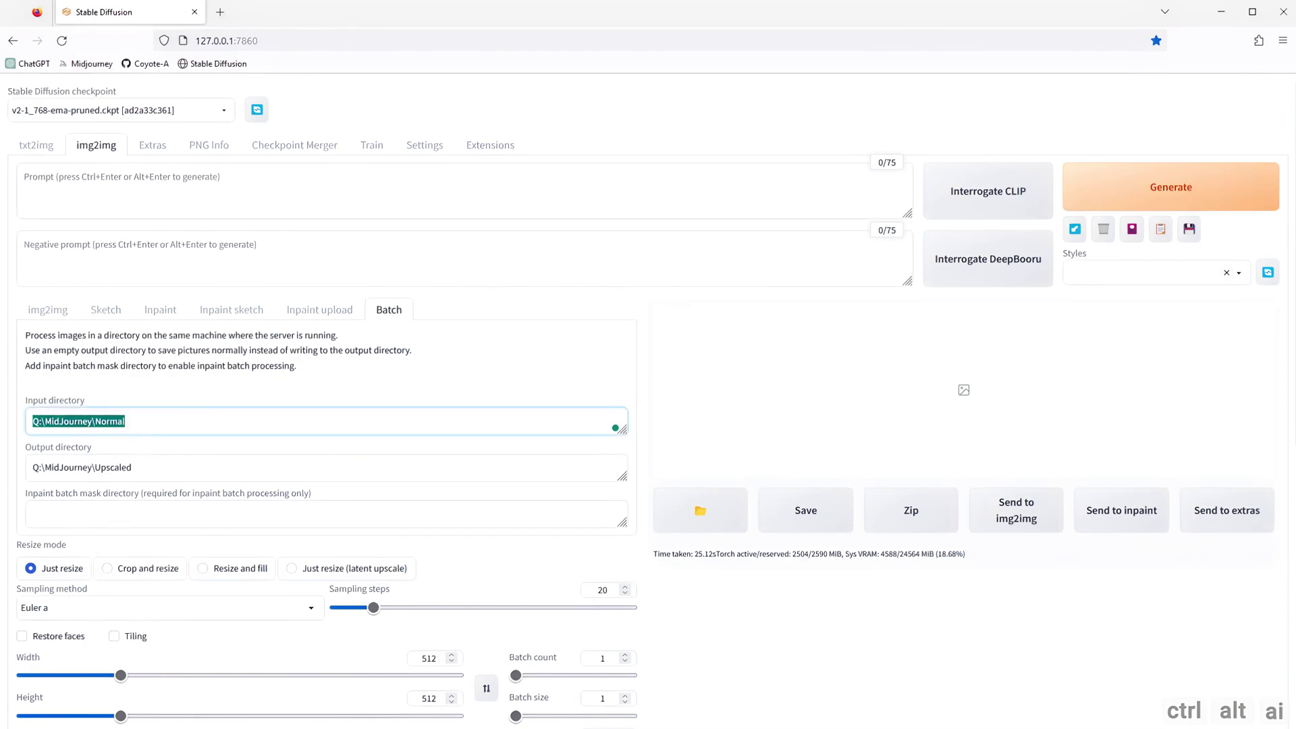
key(ctrl+v)
triple_click(150, 469)
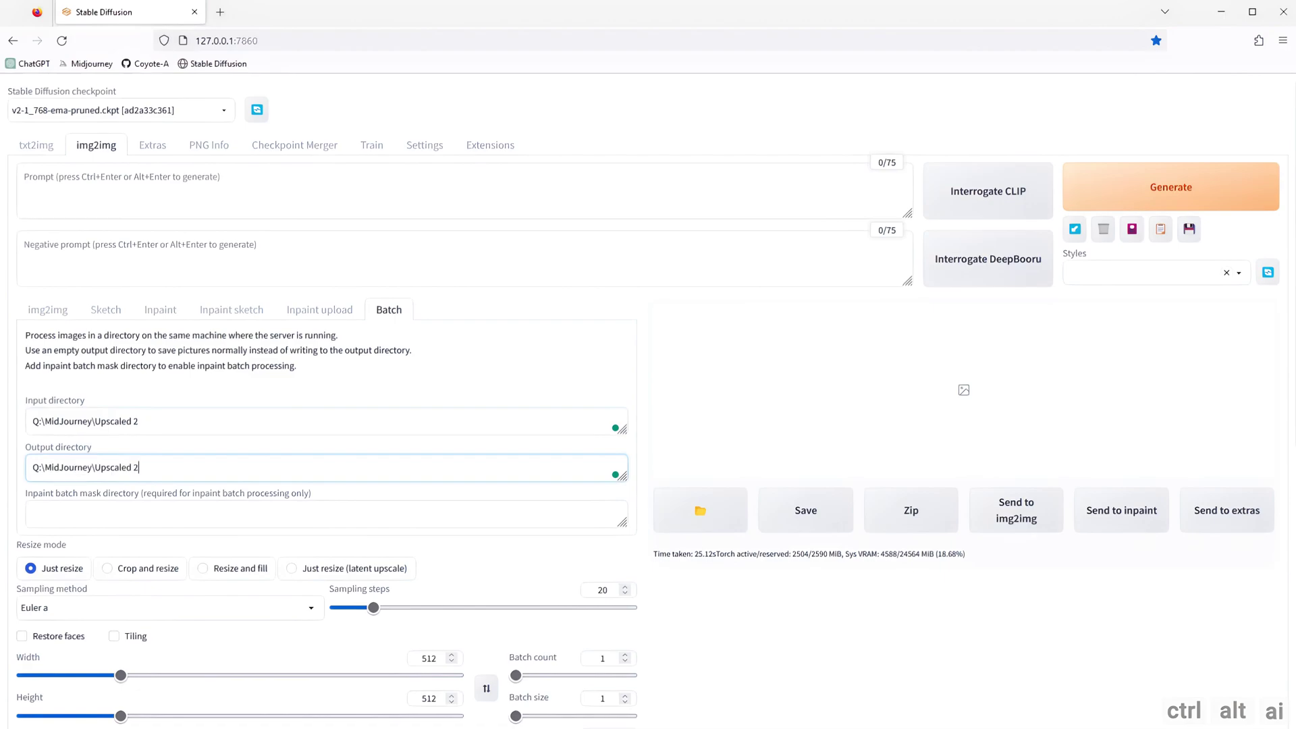
click(162, 428)
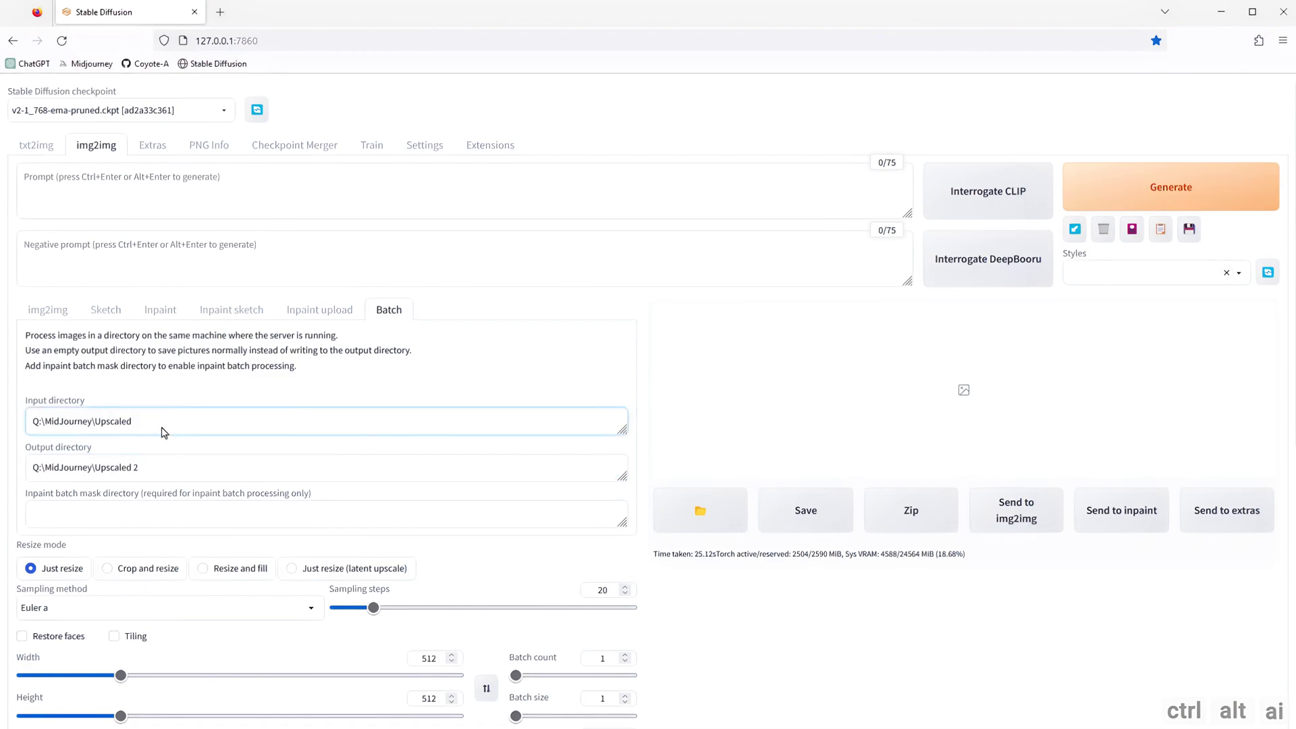
- Review the Ultimate SD upscale settings and start generating the second upscaling batch
scroll(162, 428, down, 2)
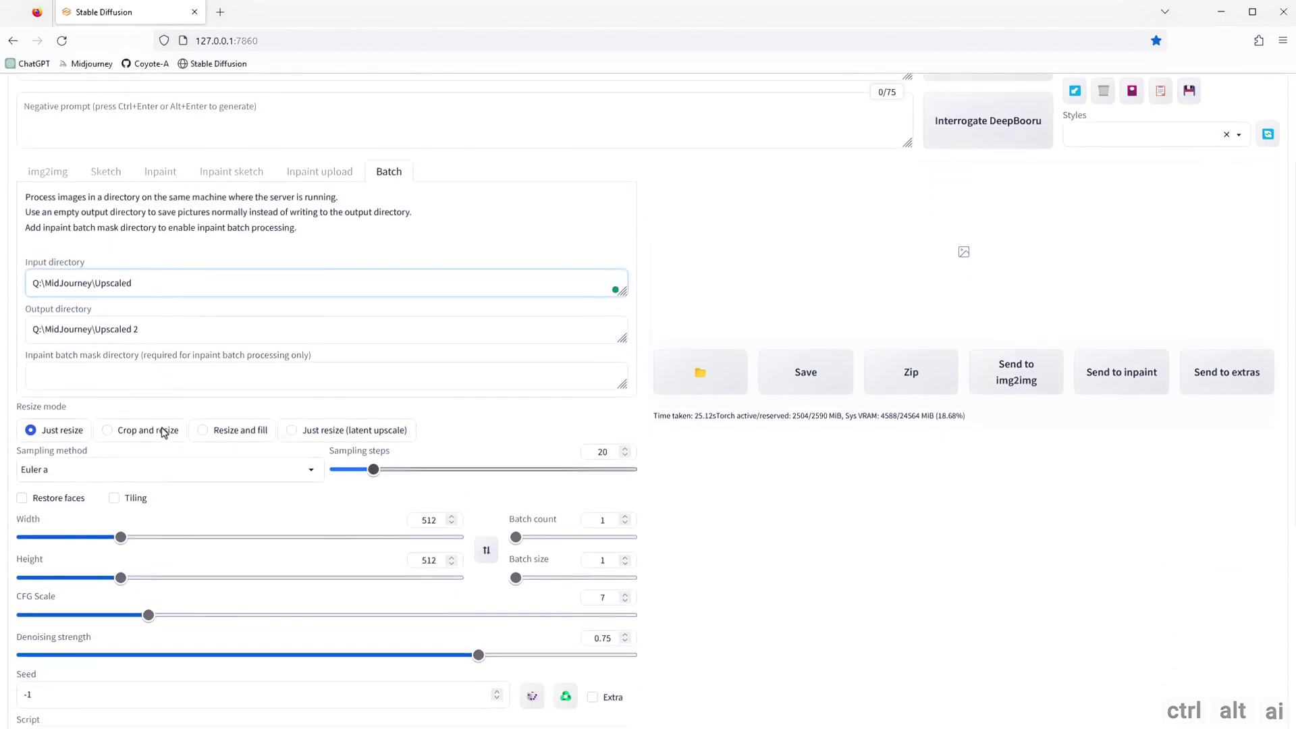
scroll(162, 429, down, 5)
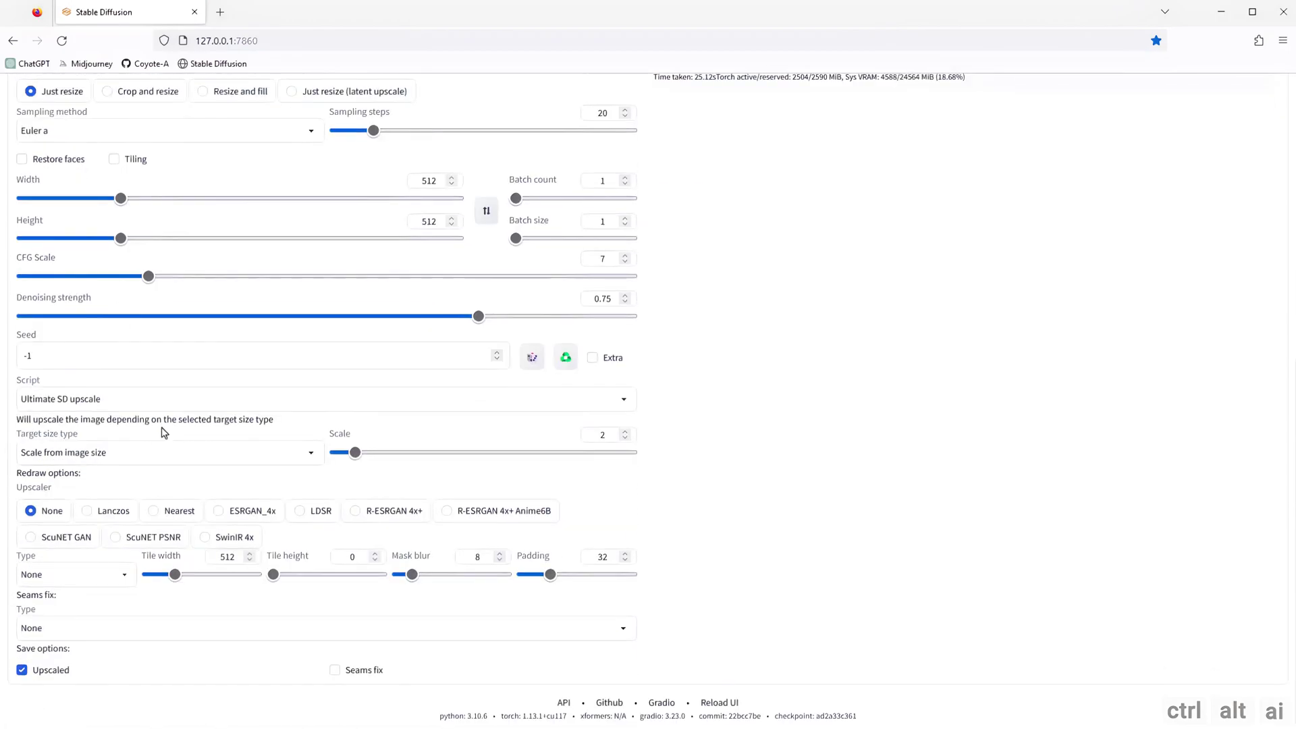
scroll(165, 429, up, 7)
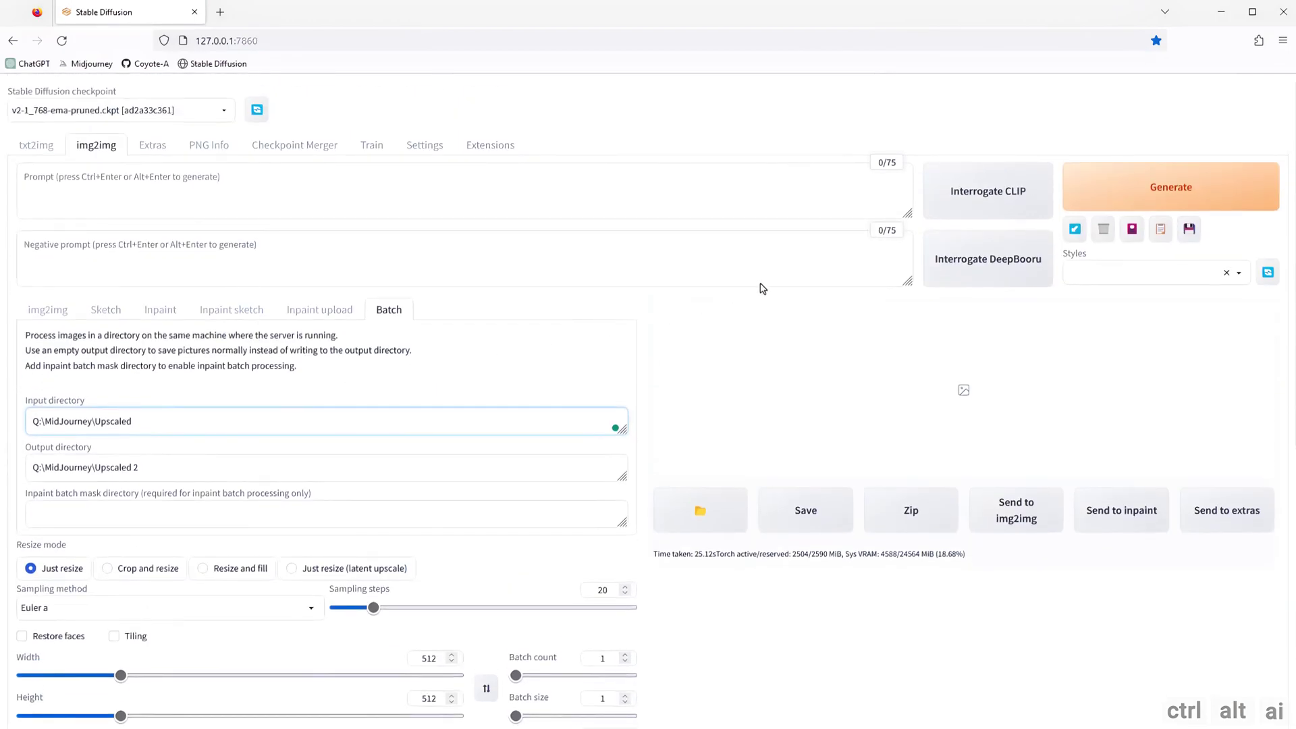
click(1151, 193)
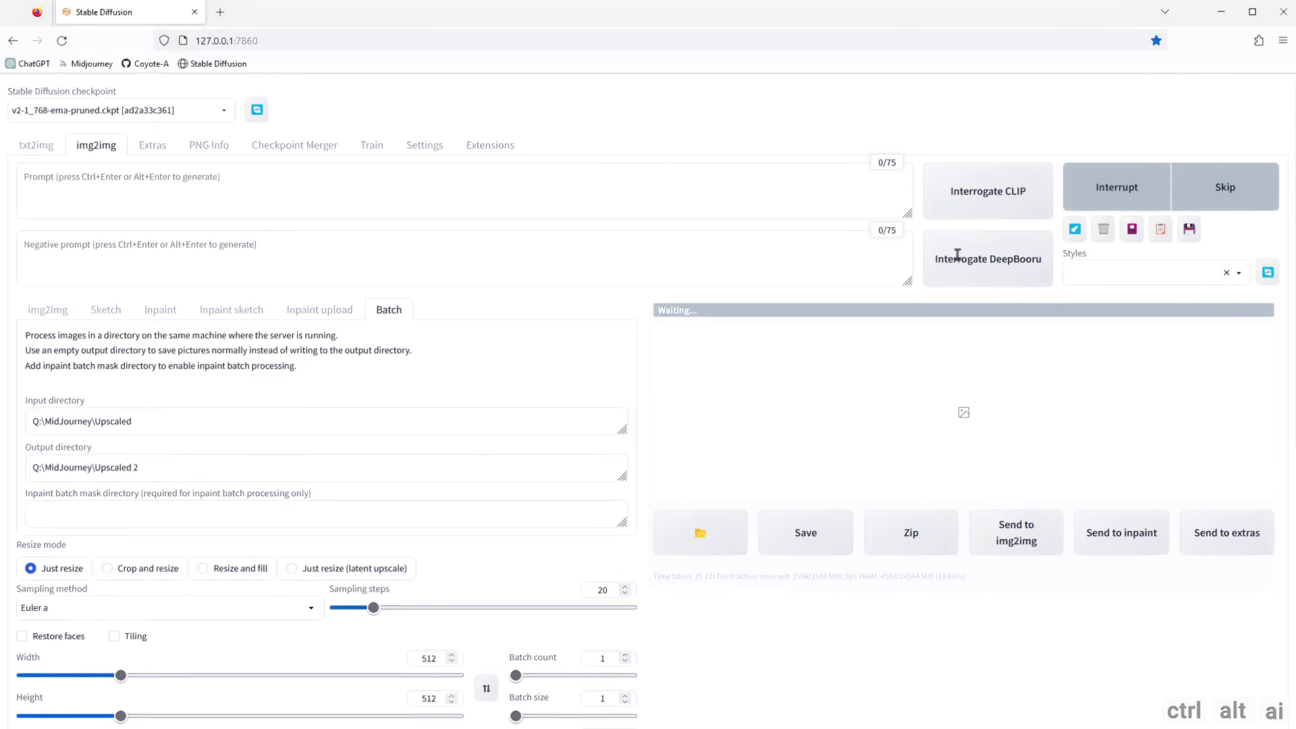
- Switch to the Upscaled 2 folder in File Explorer and check the image dimensions of 1.png
key(alt+Tab)
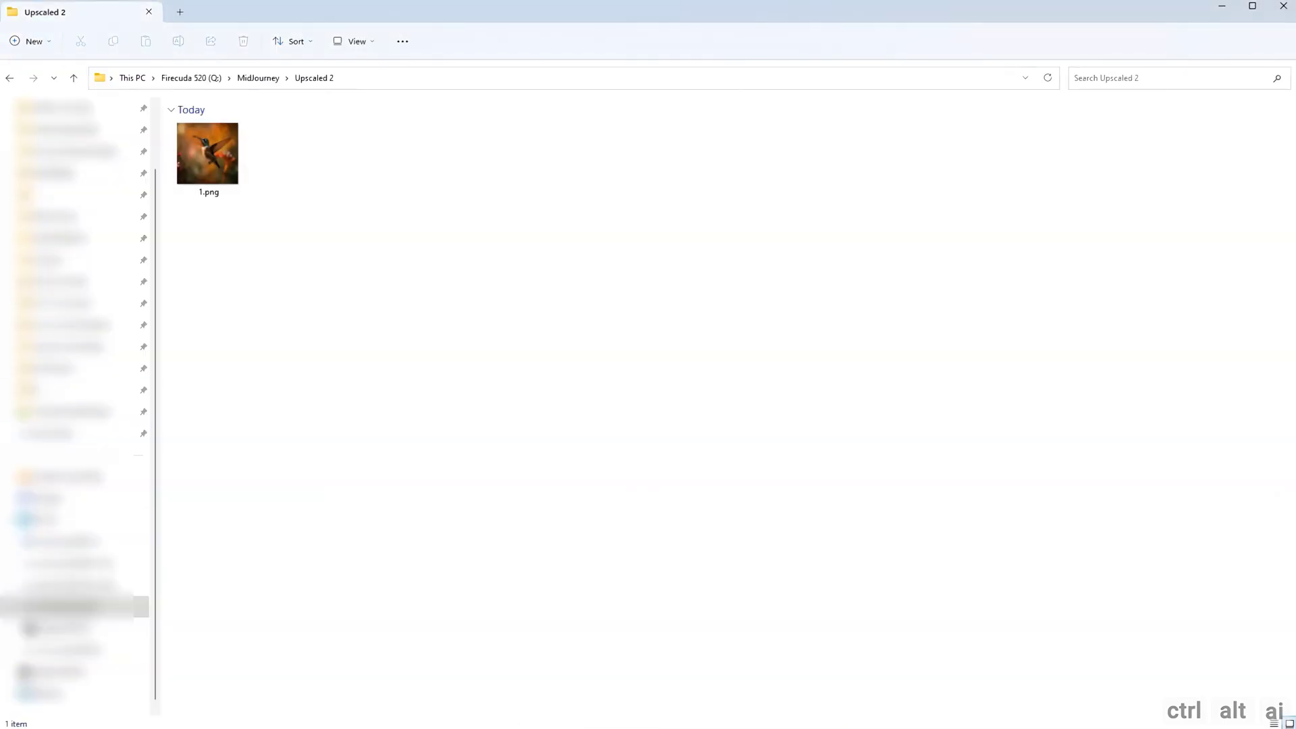
right_click(223, 156)
click(275, 373)
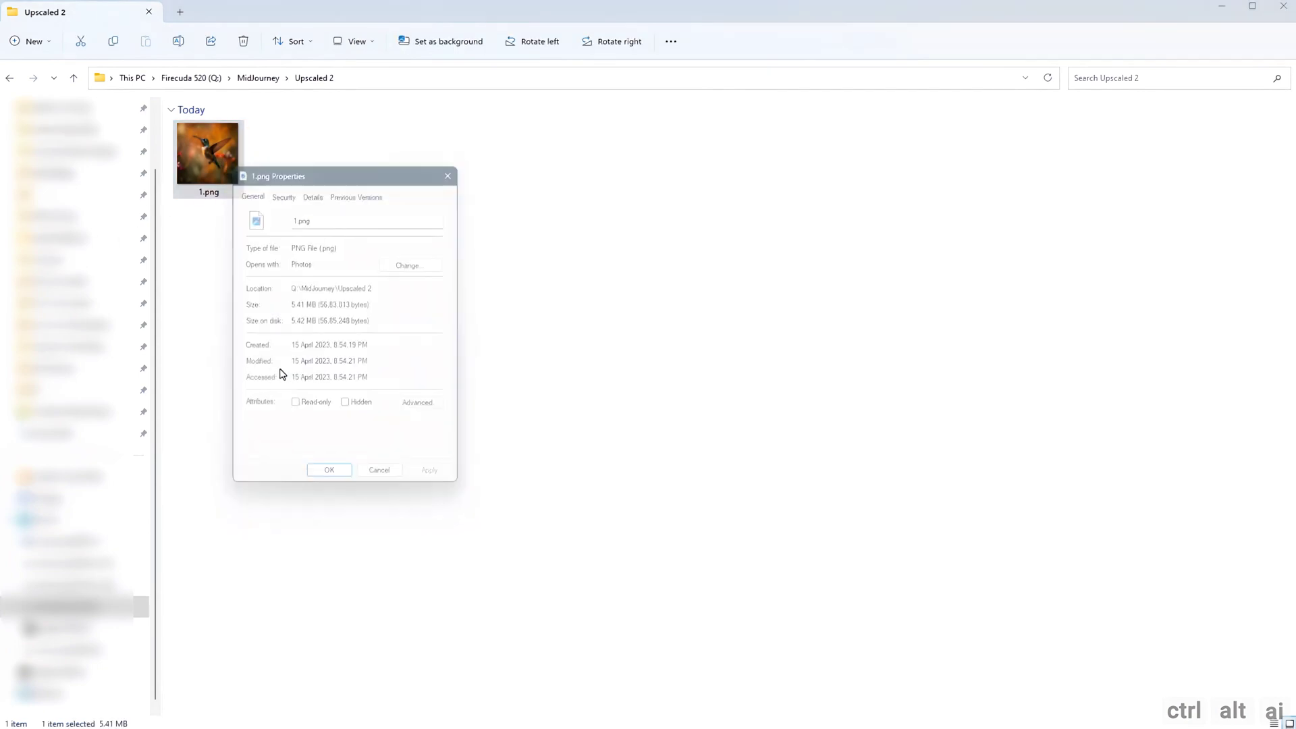
click(314, 187)
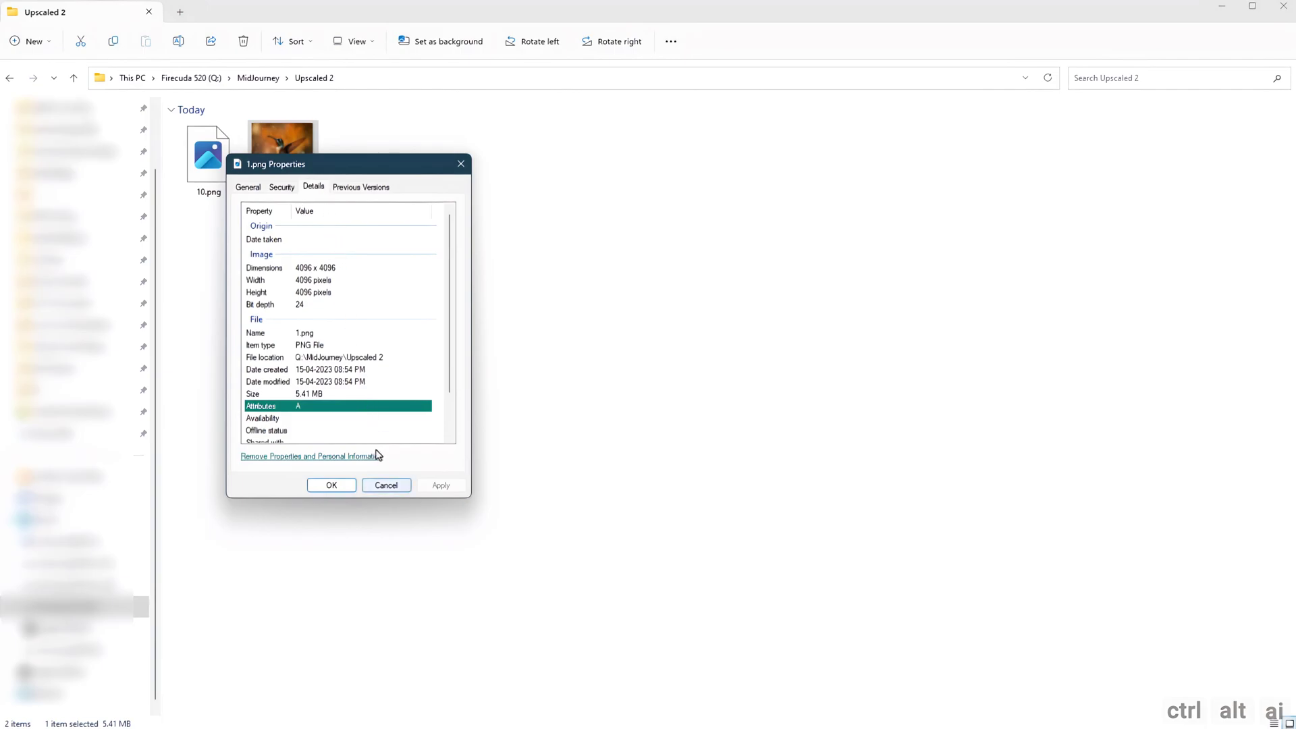
click(386, 485)
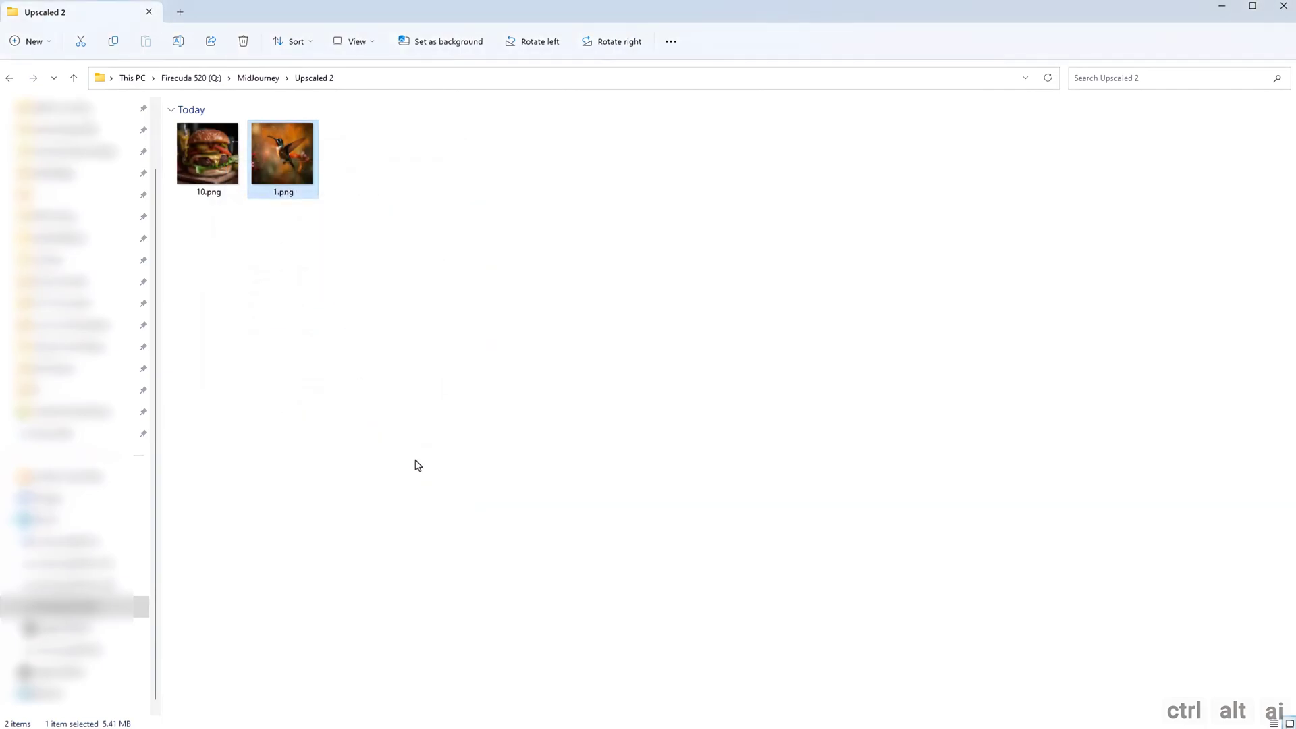
right_click(289, 181)
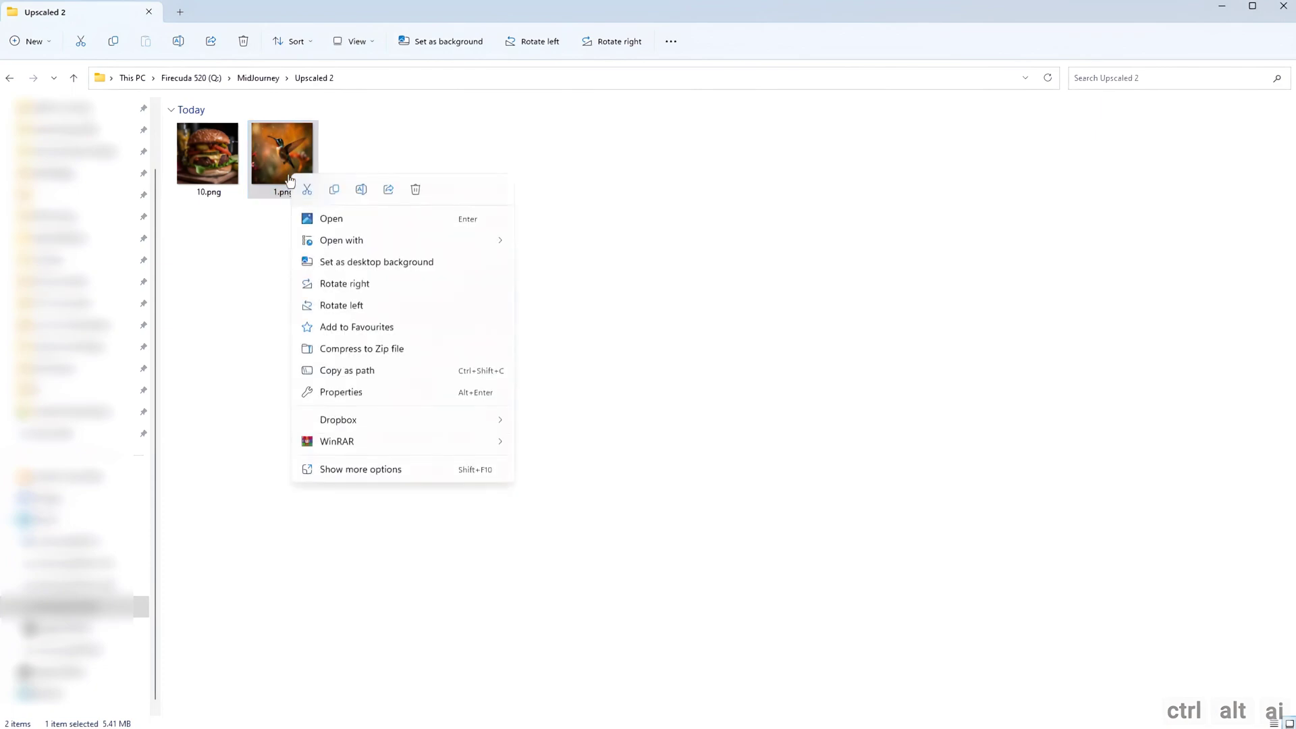
click(240, 261)
key(space)
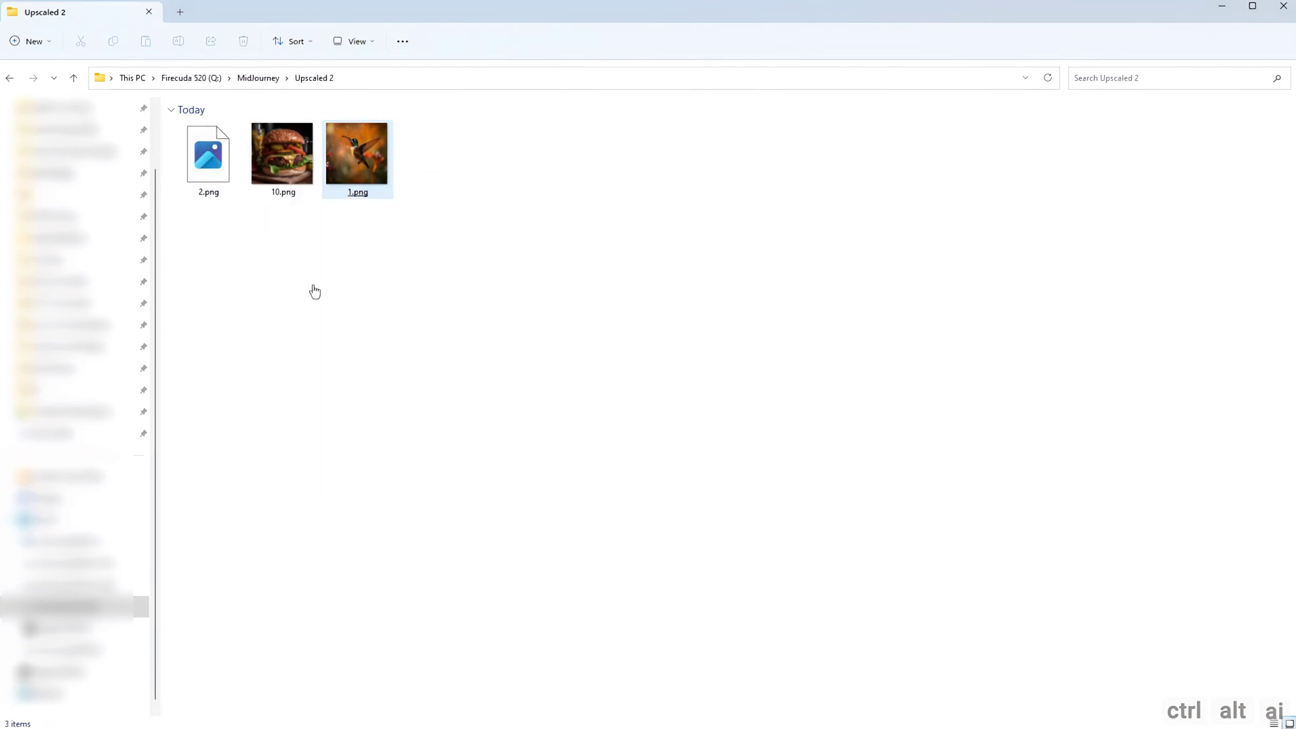
click(339, 299)
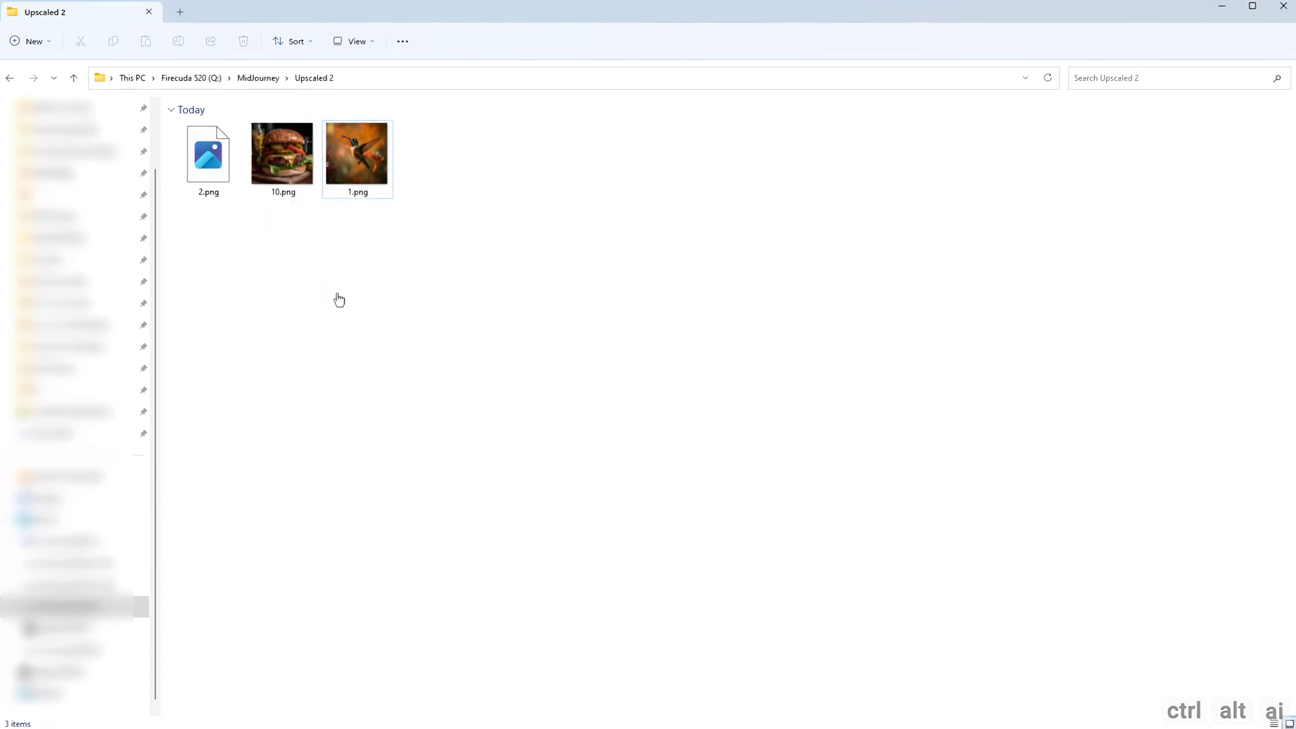
- Display the images in the Upscaled 2 folder as extra large icons
click(356, 42)
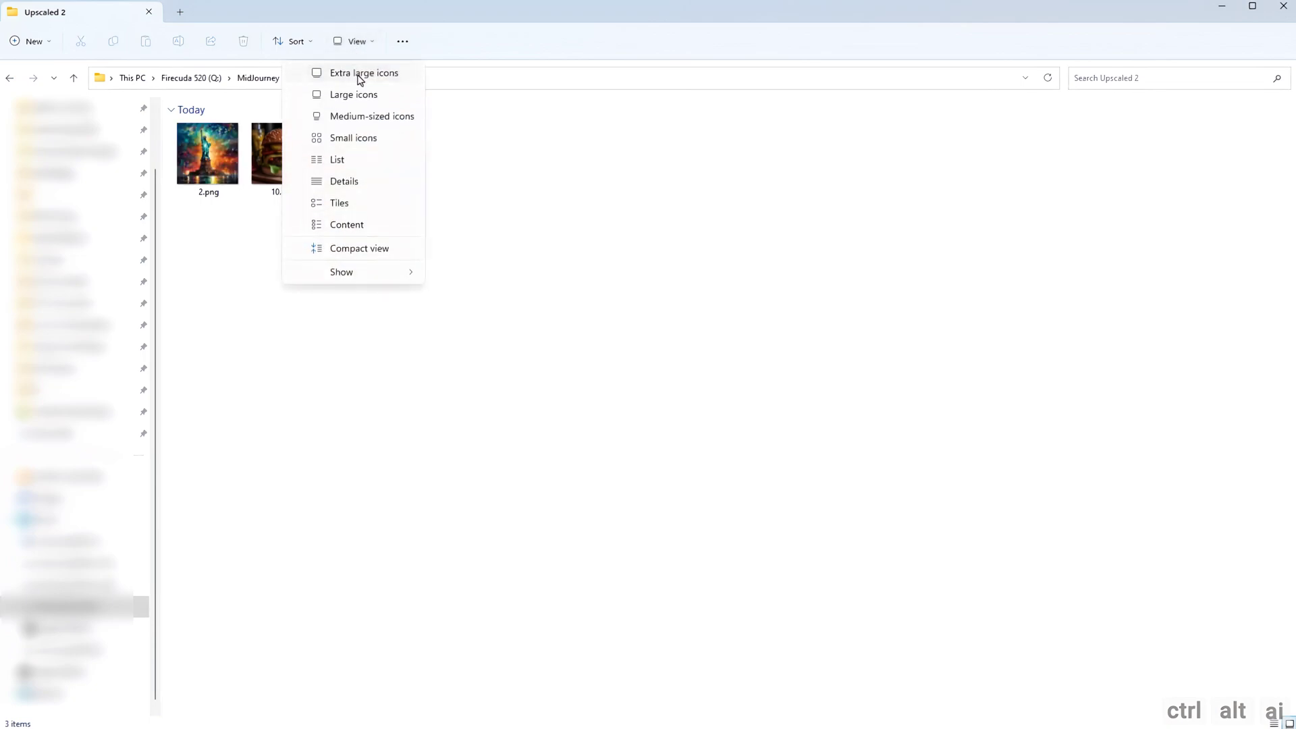
click(361, 75)
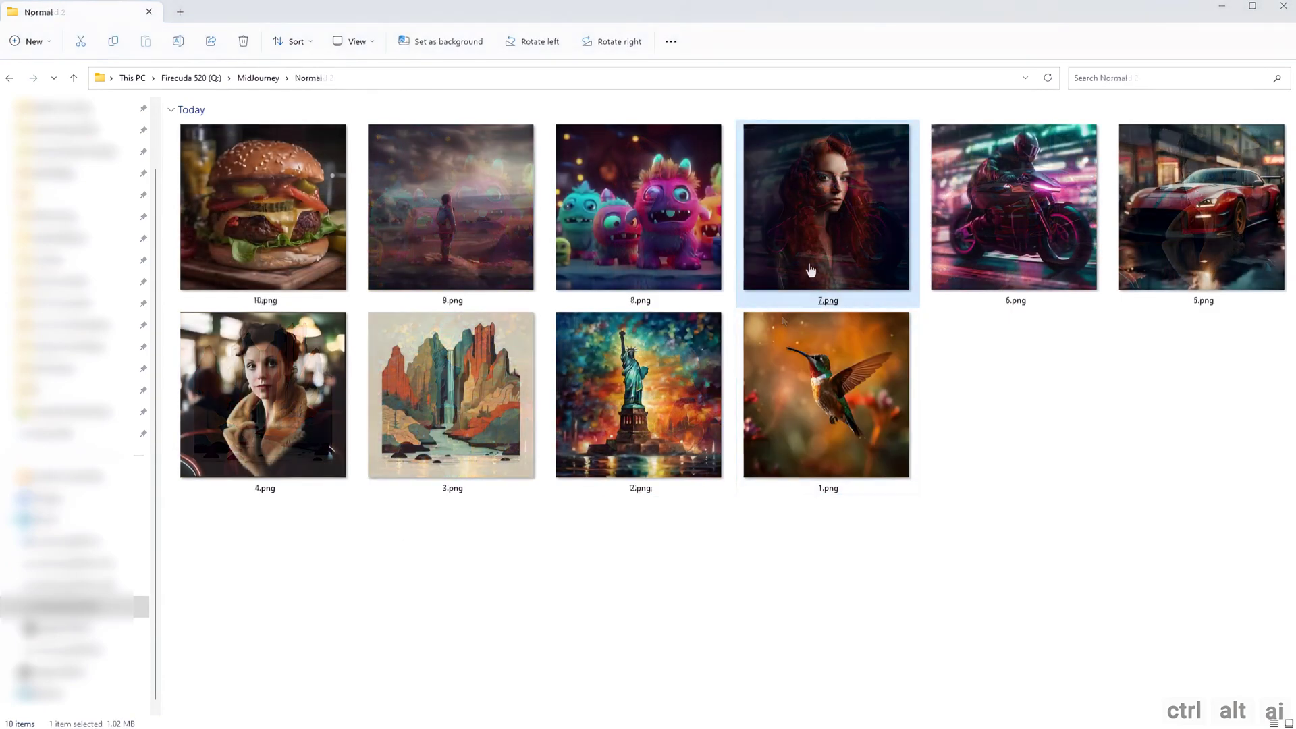
- View the original 7.png from the Normal folder in the image viewer and close it
double_click(811, 266)
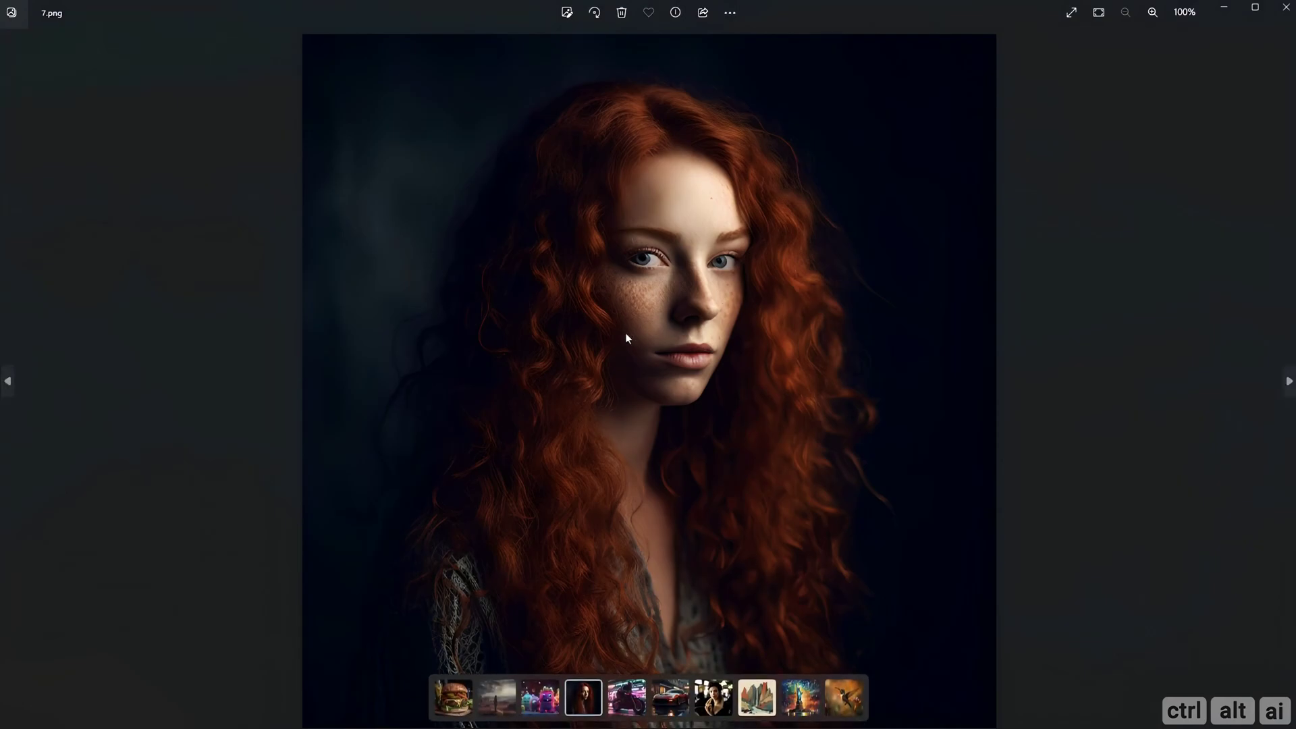
click(1286, 8)
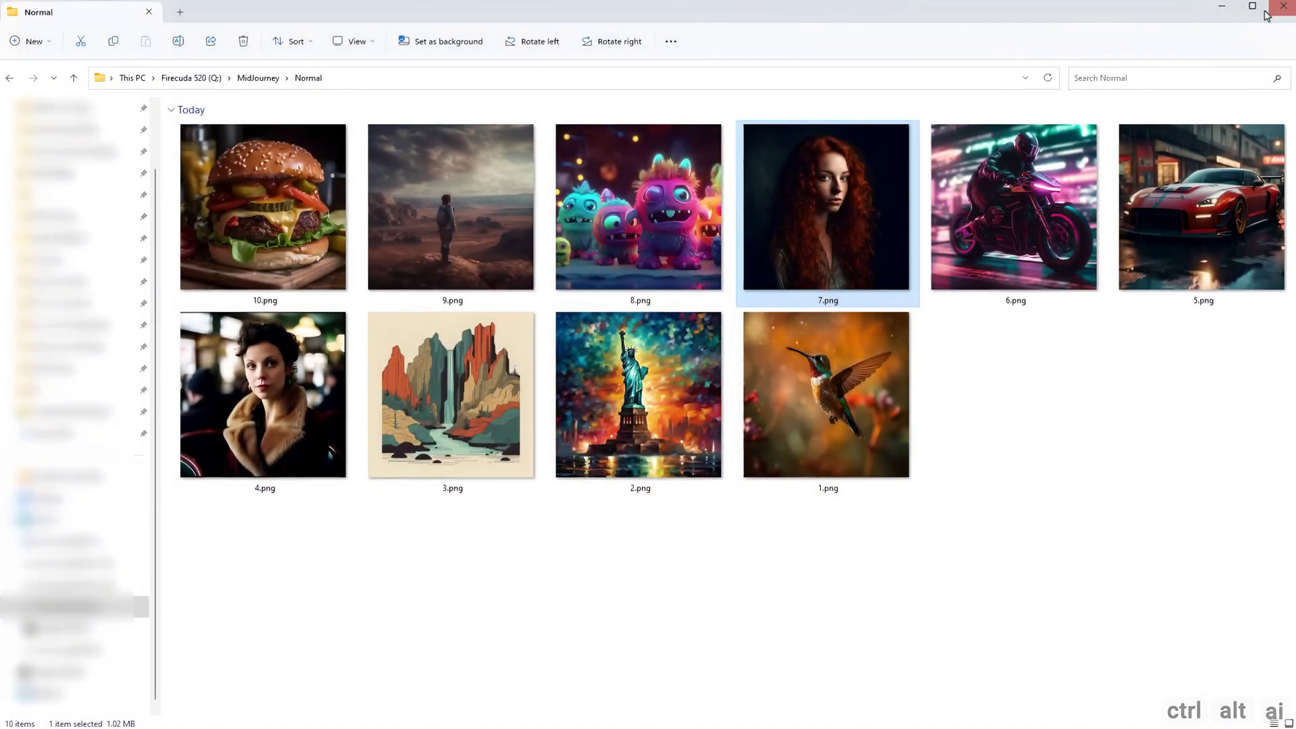
- Open 7.png from the Upscaled folder, inspect the face at actual size, and close the image
click(257, 78)
double_click(286, 171)
double_click(586, 213)
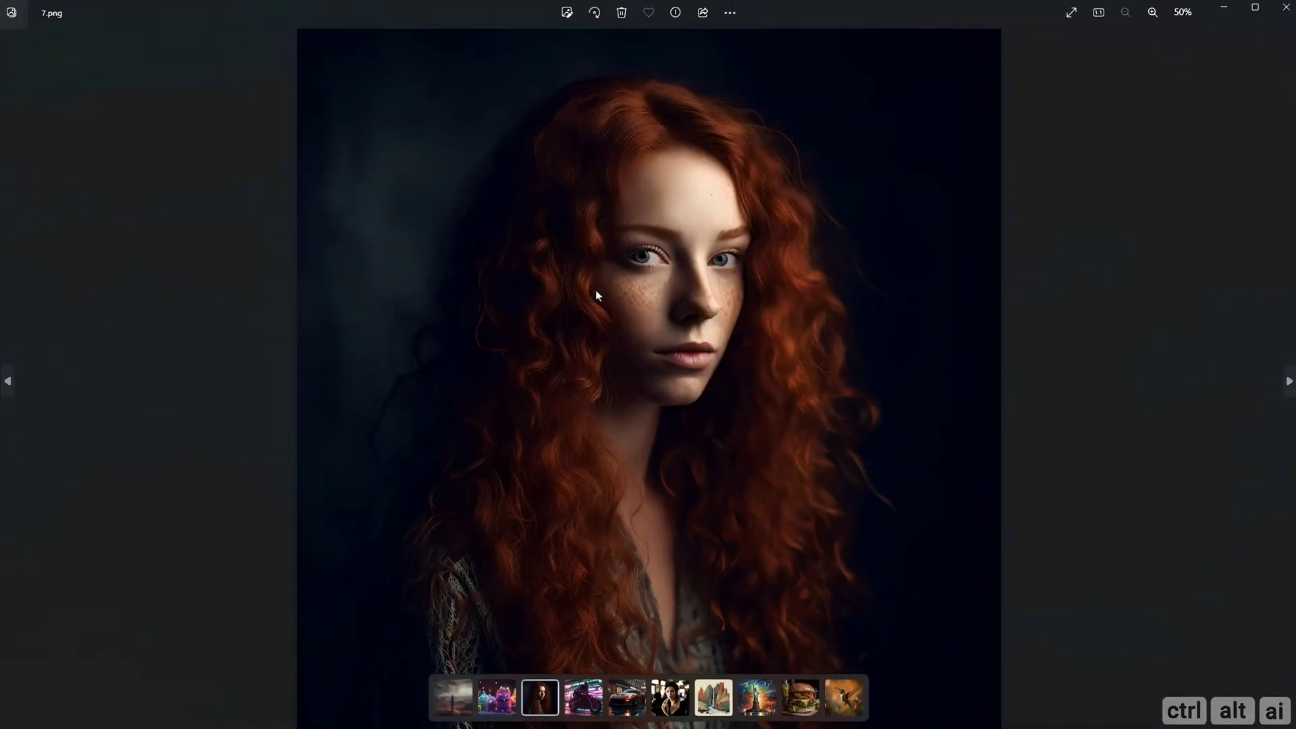
right_click(596, 296)
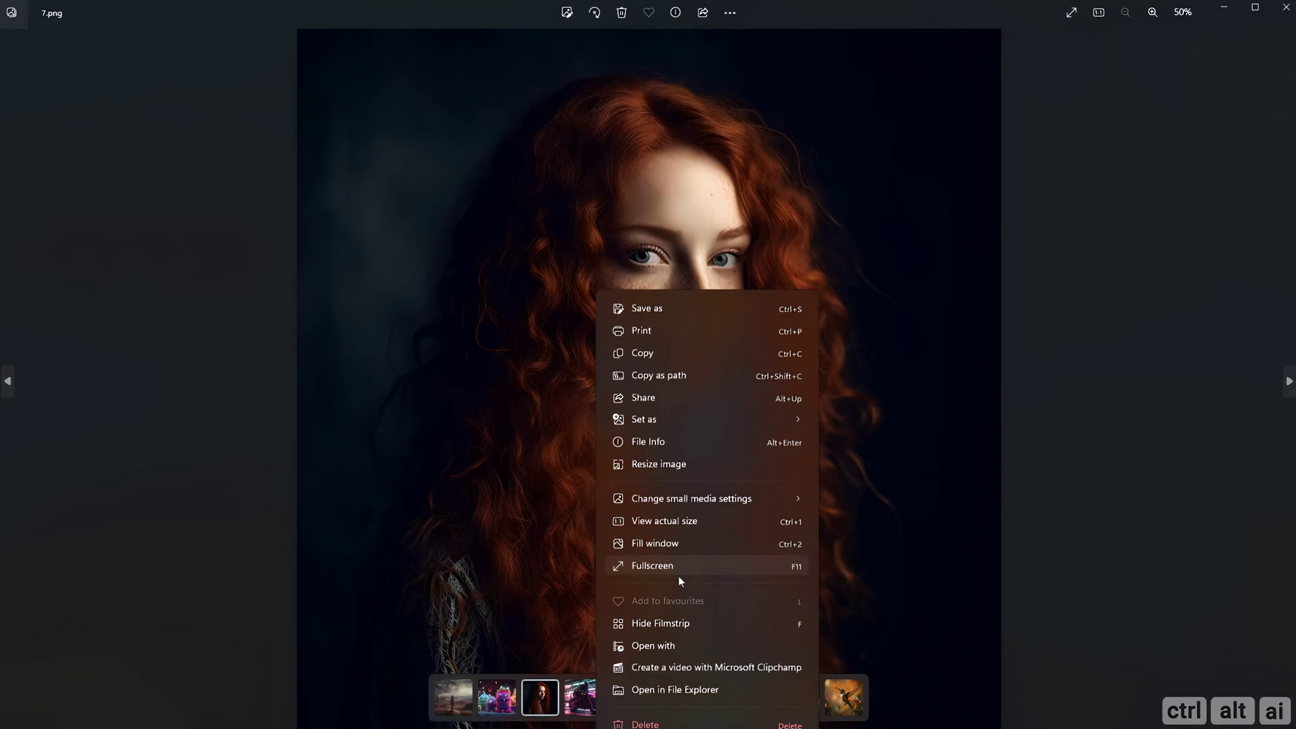
click(691, 523)
mouse_move(659, 297)
mouse_down()
mouse_move(671, 519)
mouse_move(677, 280)
mouse_up()
drag(676, 407, 686, 515)
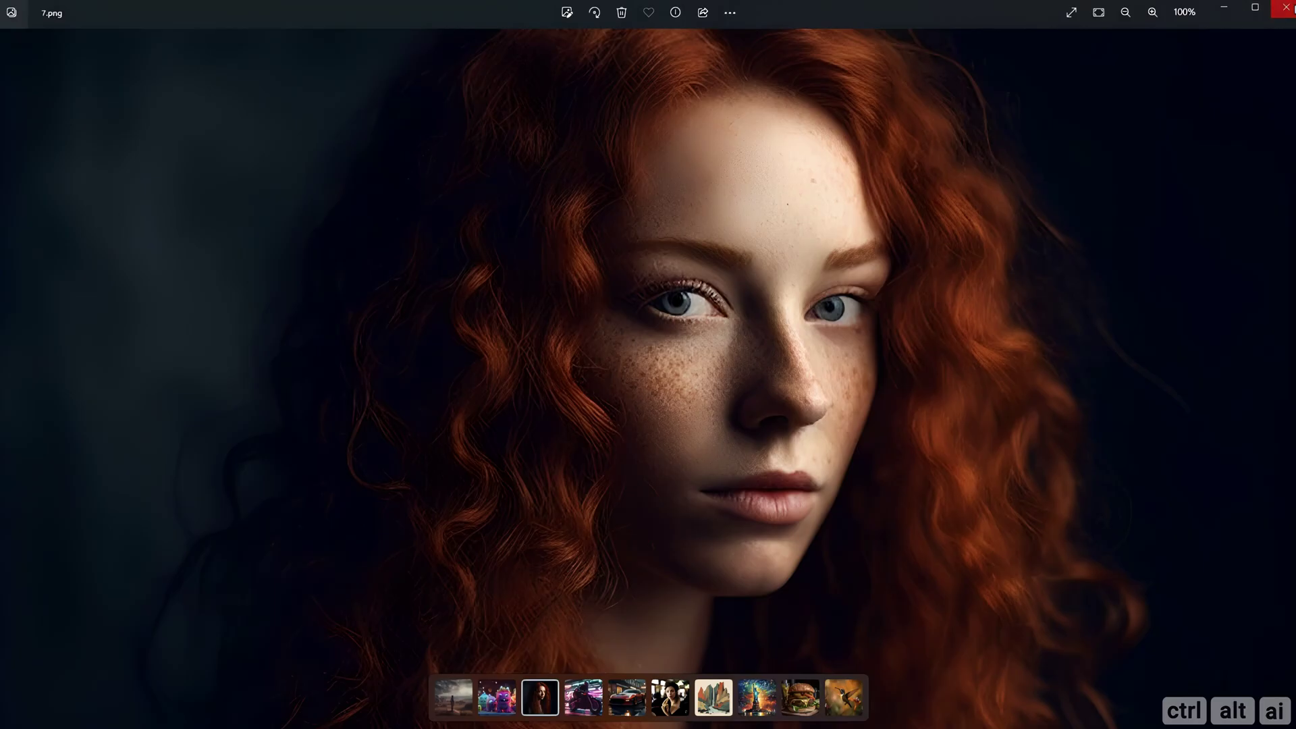
click(1284, 8)
- Open 7.png from the Upscaled 2 folder, inspect the face at actual size, and return to the whole image
click(259, 77)
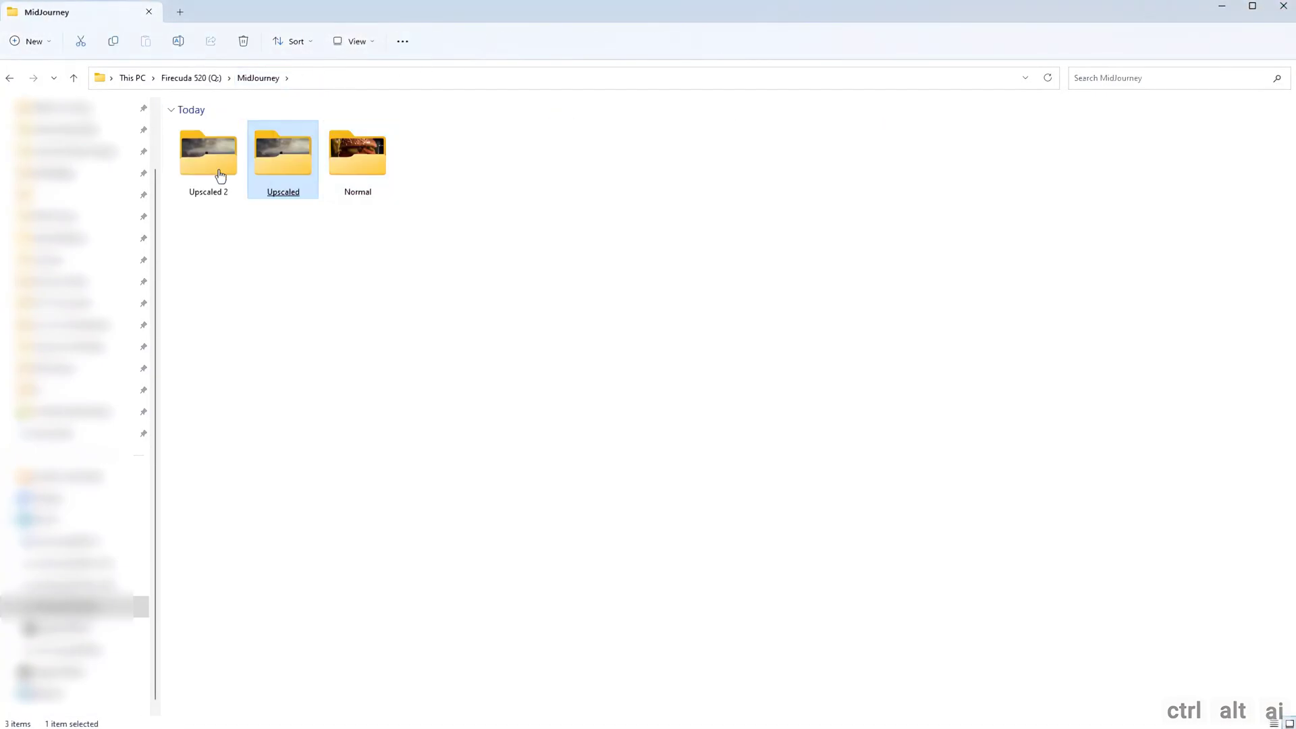
double_click(218, 181)
click(357, 155)
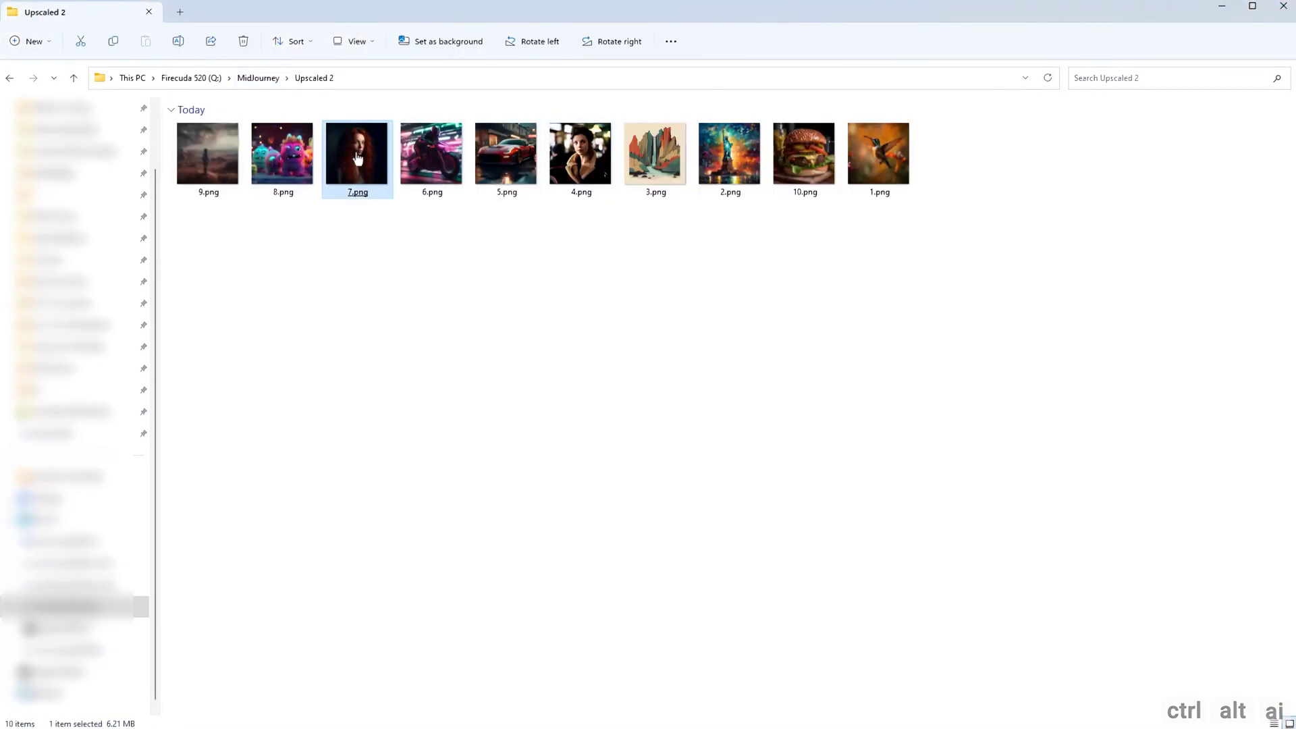
key(Return)
right_click(627, 297)
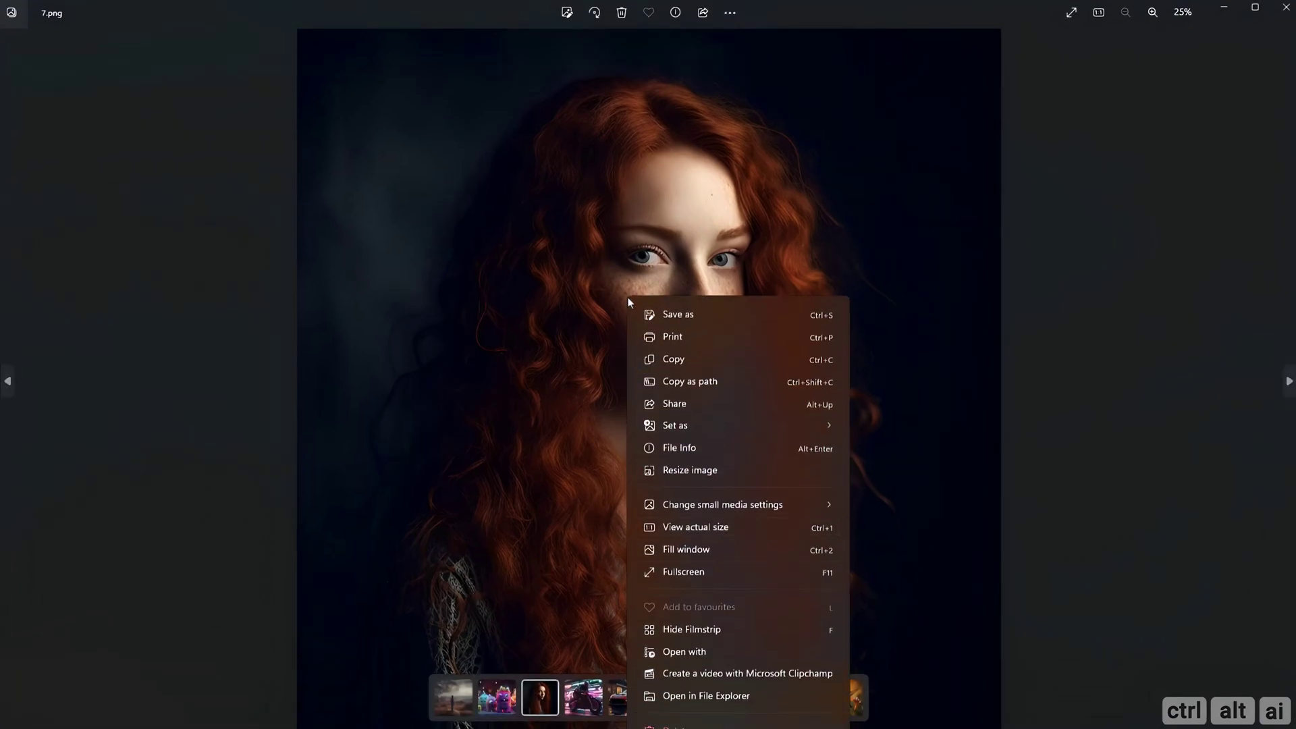
click(702, 525)
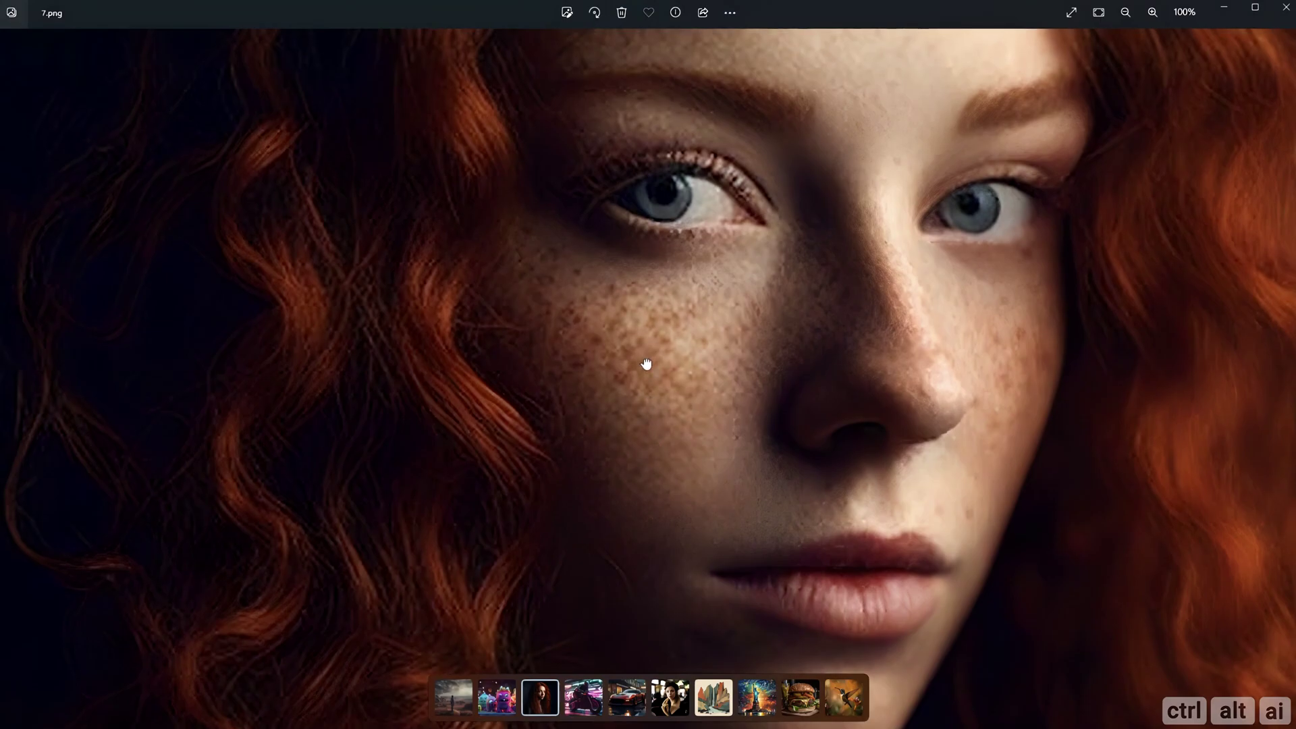
drag(645, 347, 653, 458)
scroll(600, 370, down, 5)
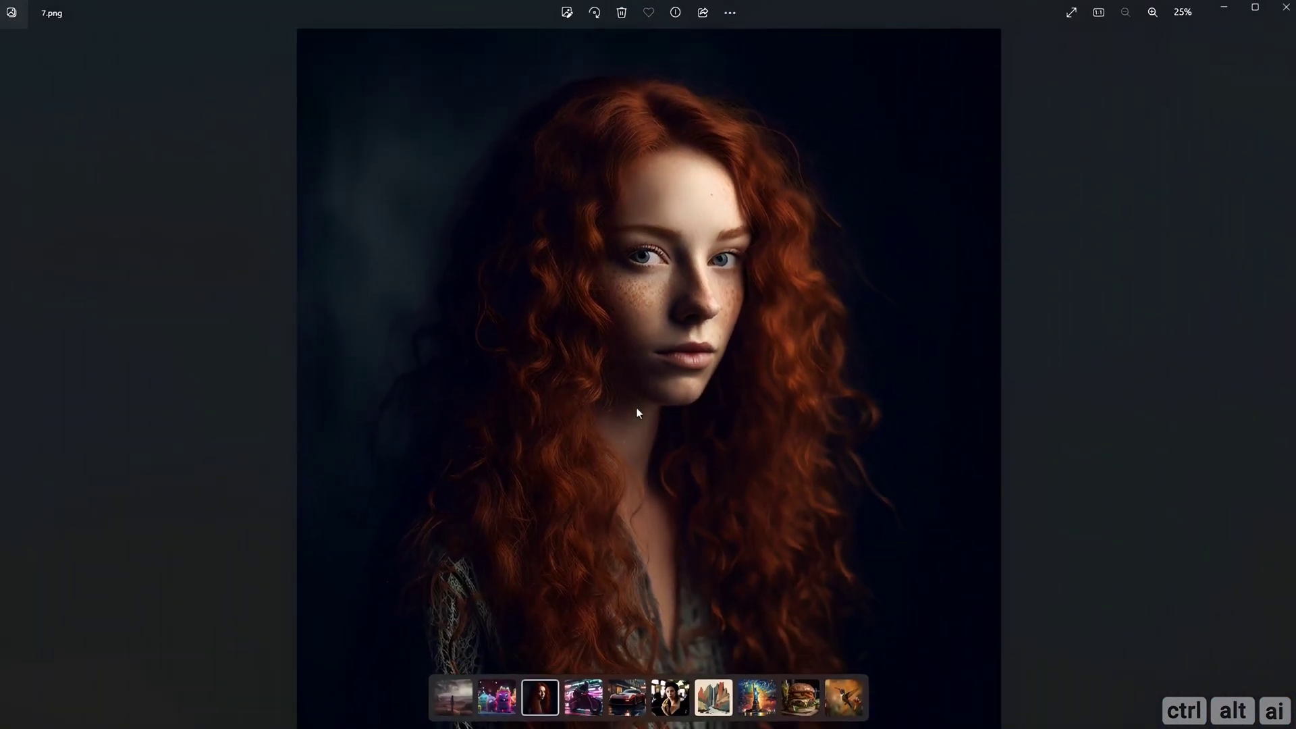
- View 9.png and 8.png from the Upscaled 2 folder, and examine the motorcycle rider in 6.png up close
click(451, 702)
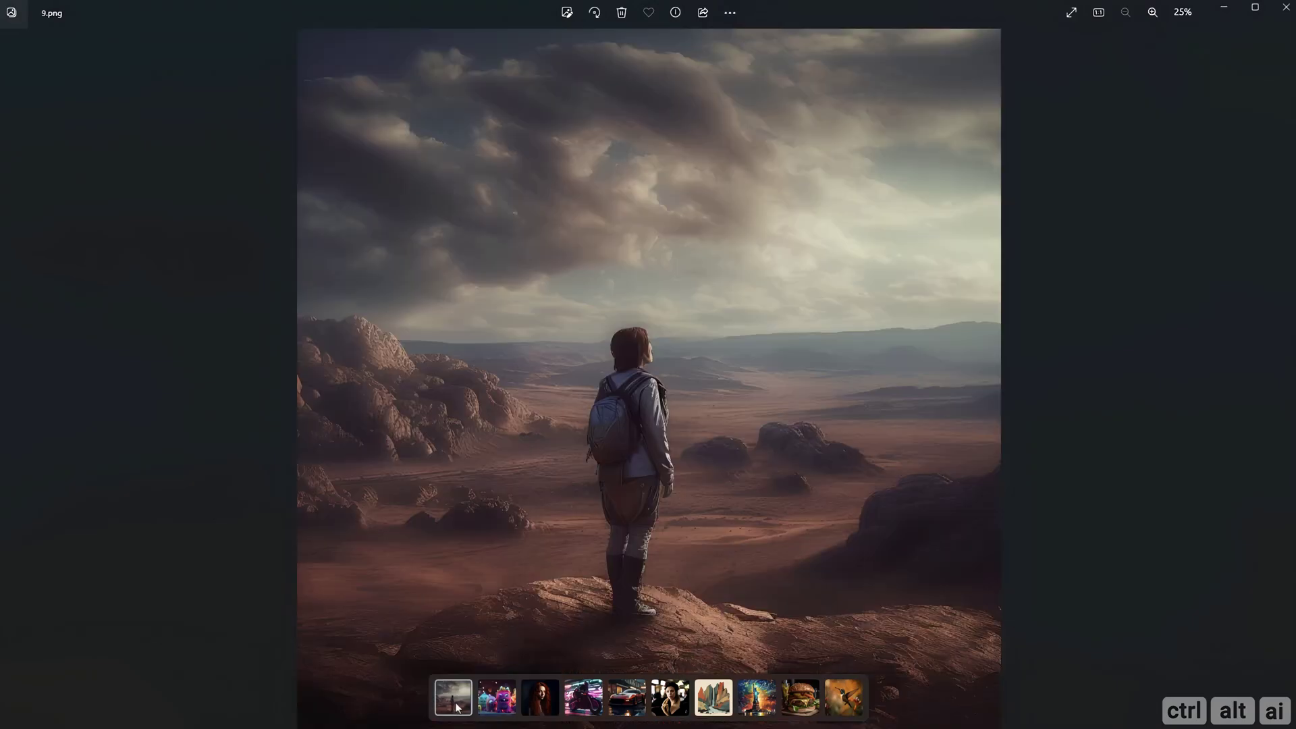
click(498, 708)
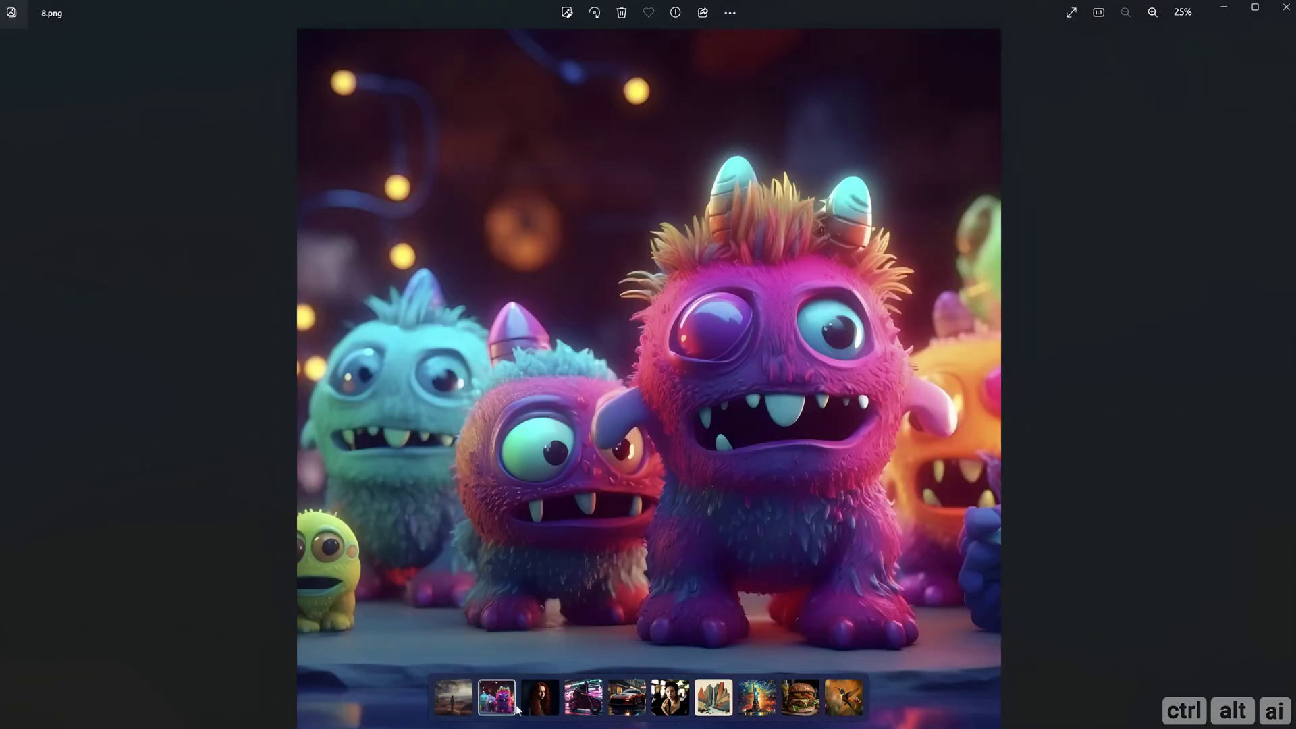
click(584, 702)
scroll(637, 431, up, 5)
scroll(638, 430, up, 10)
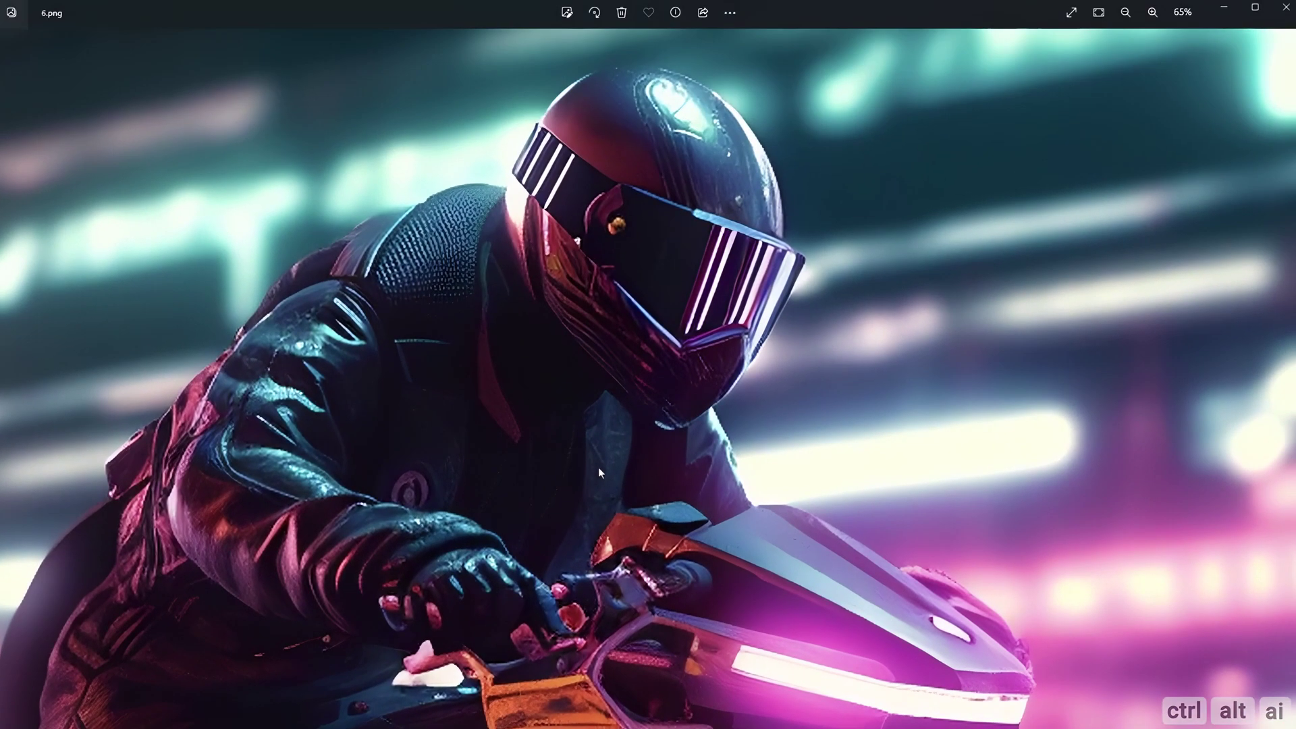
scroll(598, 468, down, 5)
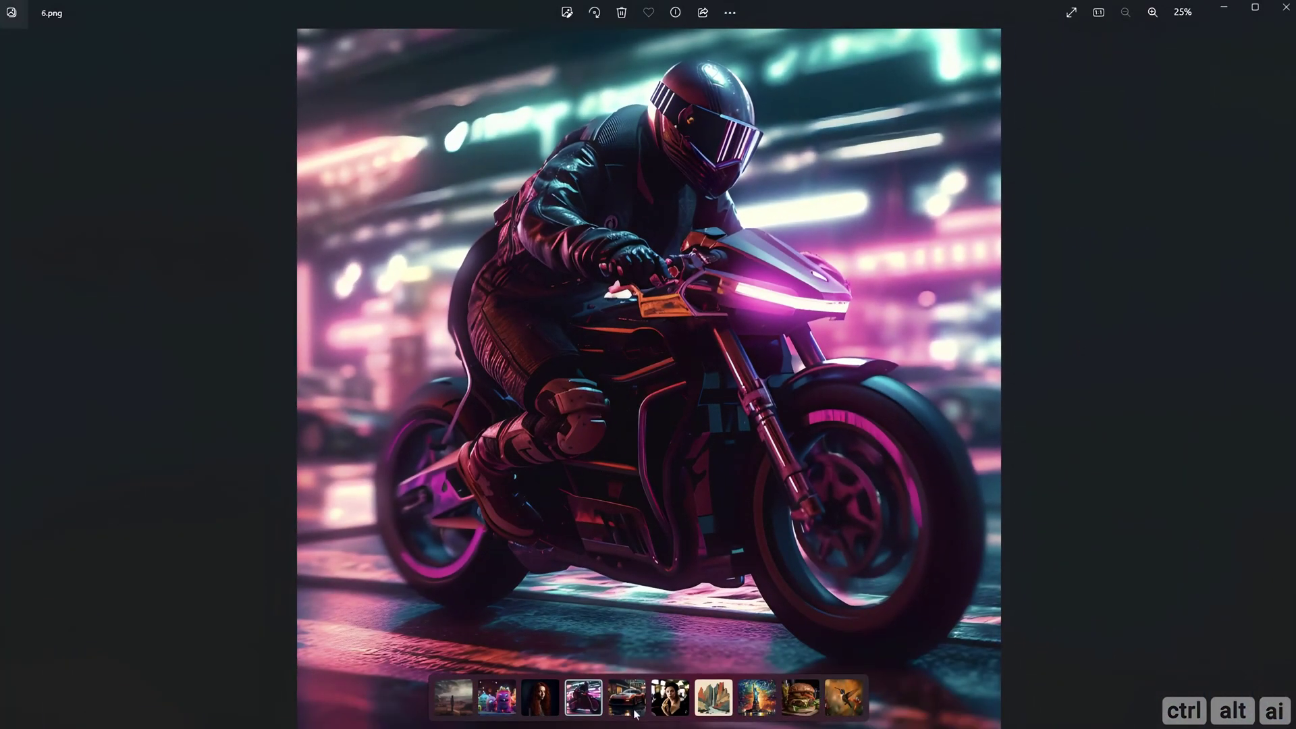
- View 5.png and examine the red car's front and bodywork up close
click(635, 709)
scroll(662, 456, up, 4)
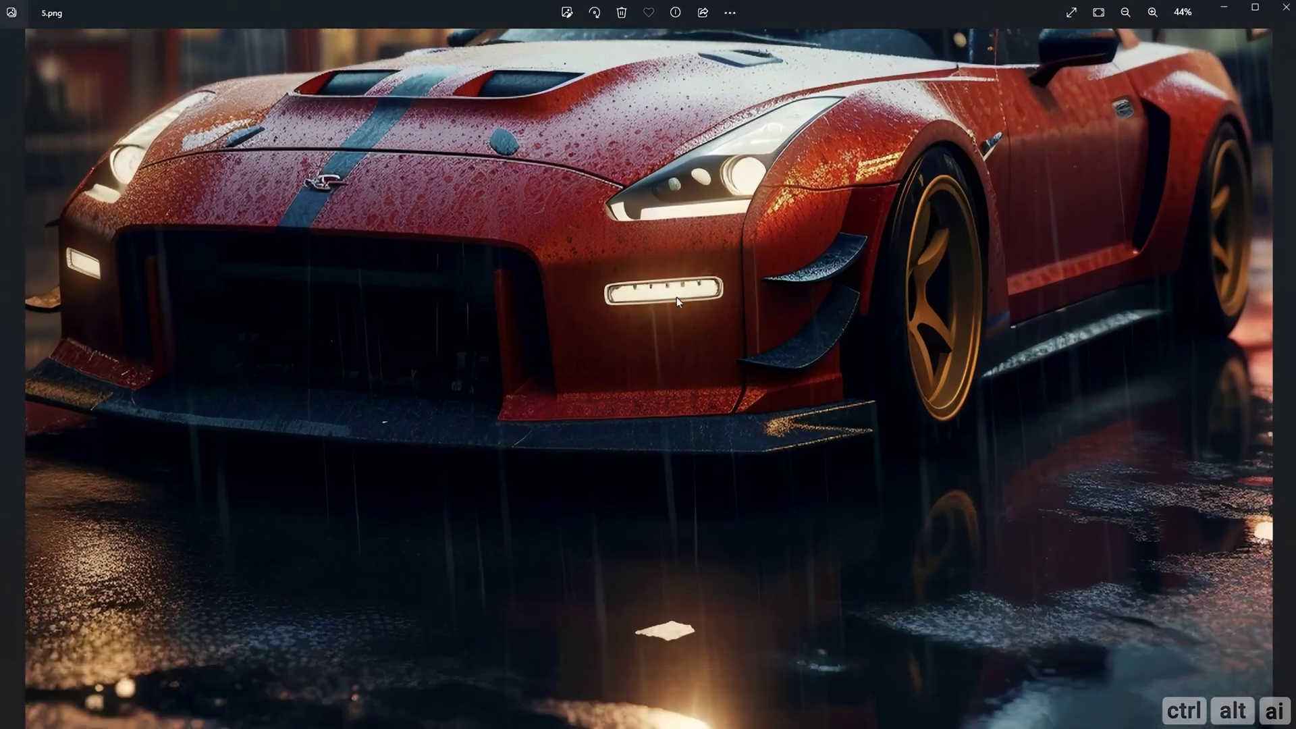
drag(676, 300, 656, 542)
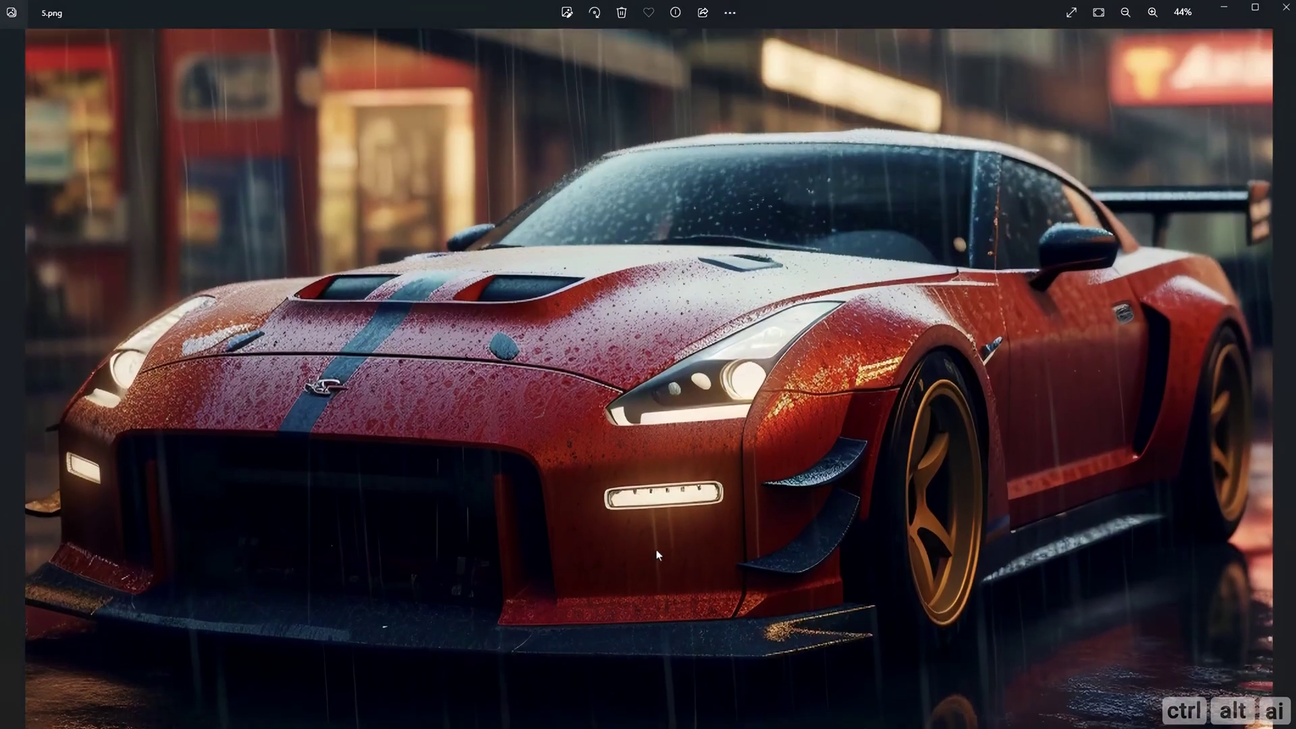
scroll(689, 423, down, 4)
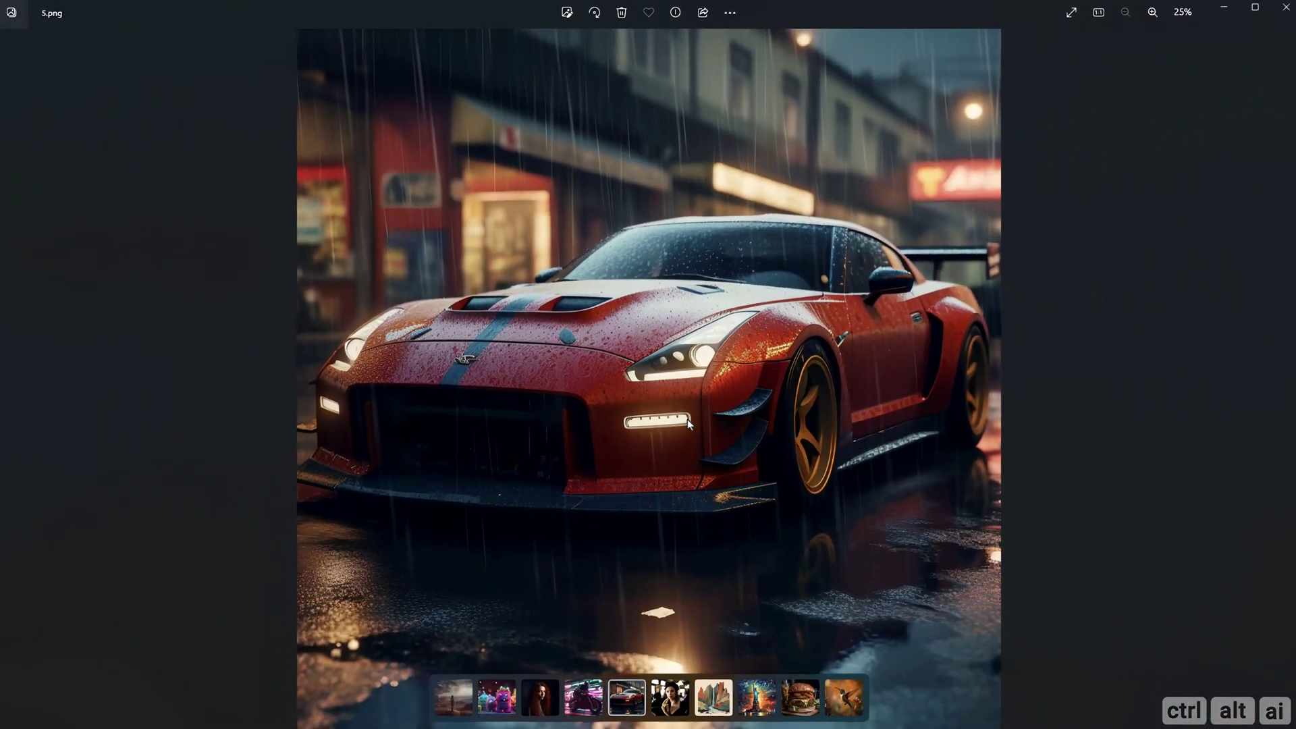
- View the portrait in 4.png and examine the Statue of Liberty painting in 2.png up close
click(756, 709)
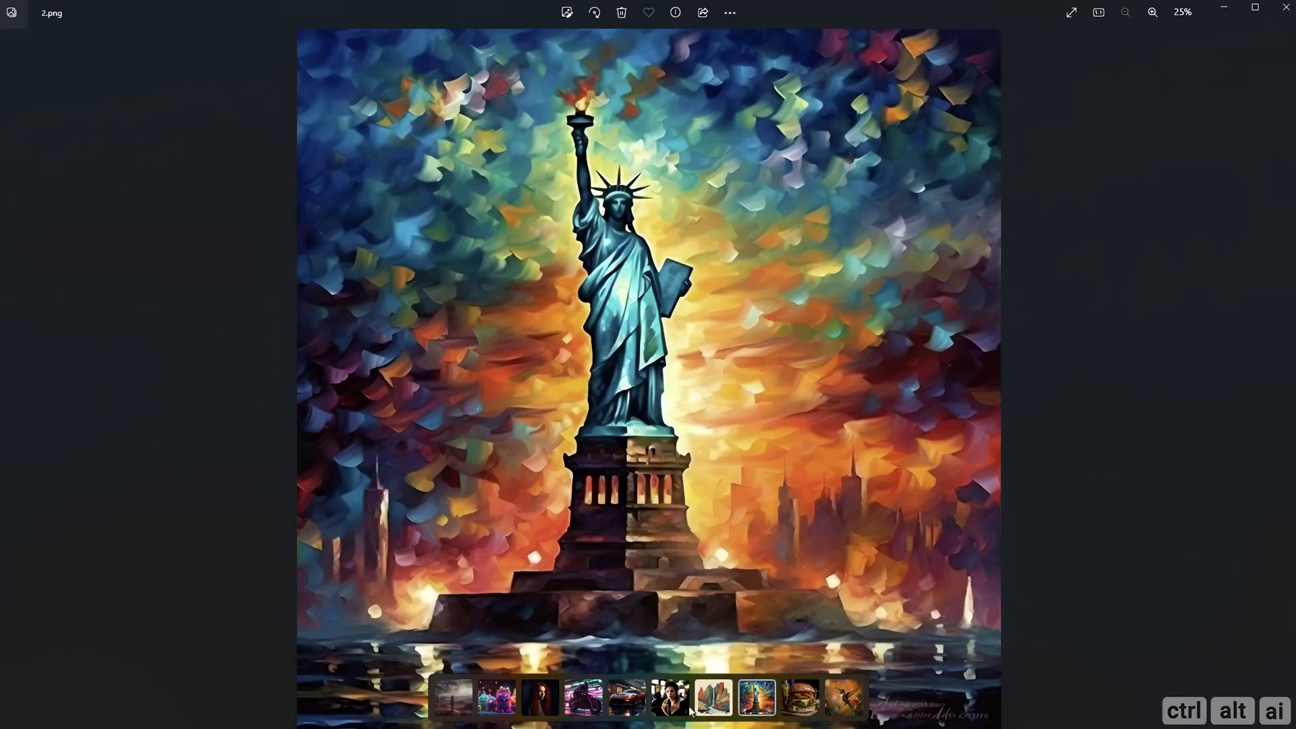
click(669, 707)
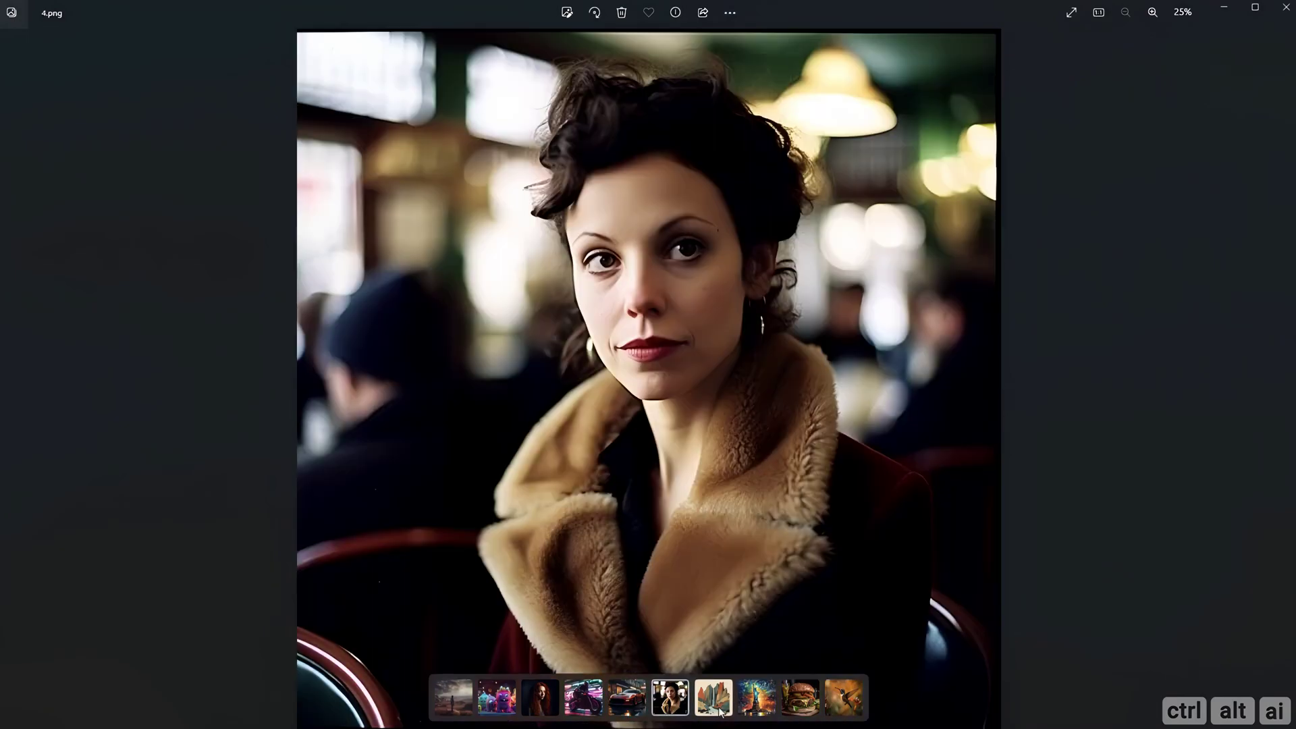
click(754, 708)
scroll(687, 546, up, 5)
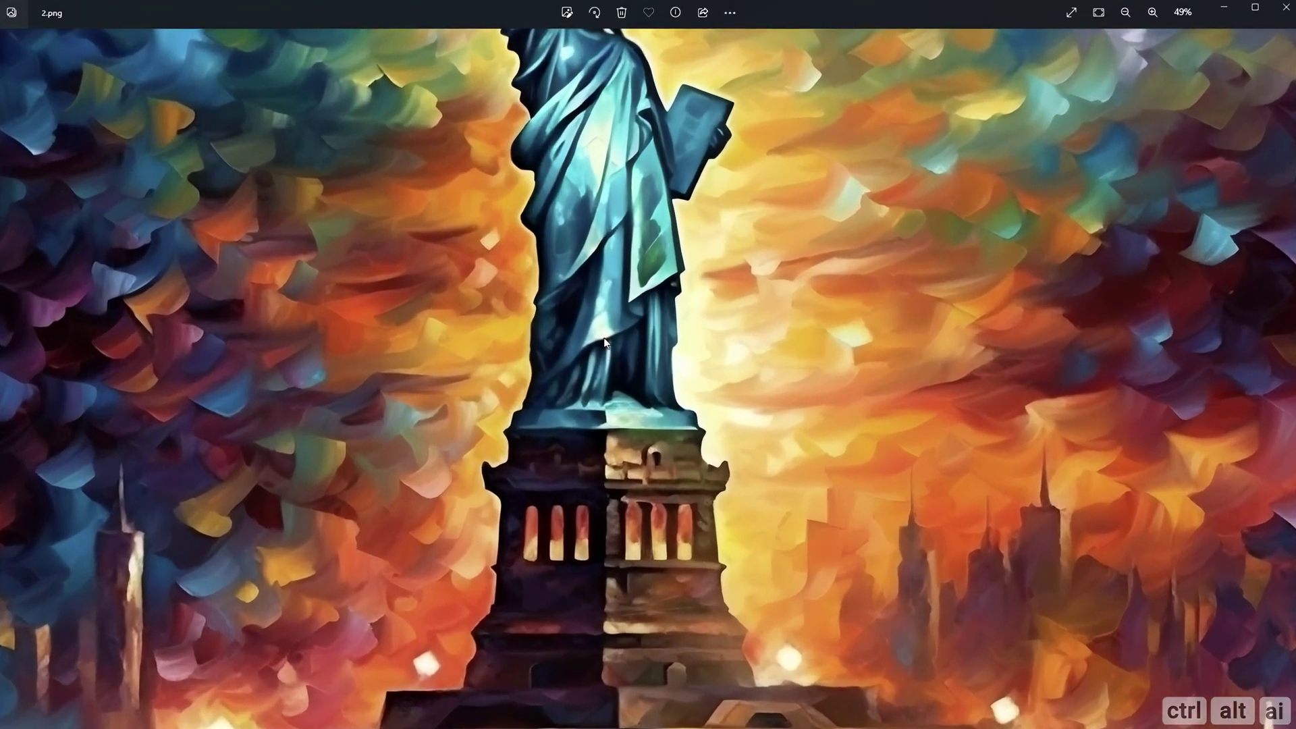
scroll(614, 582, down, 5)
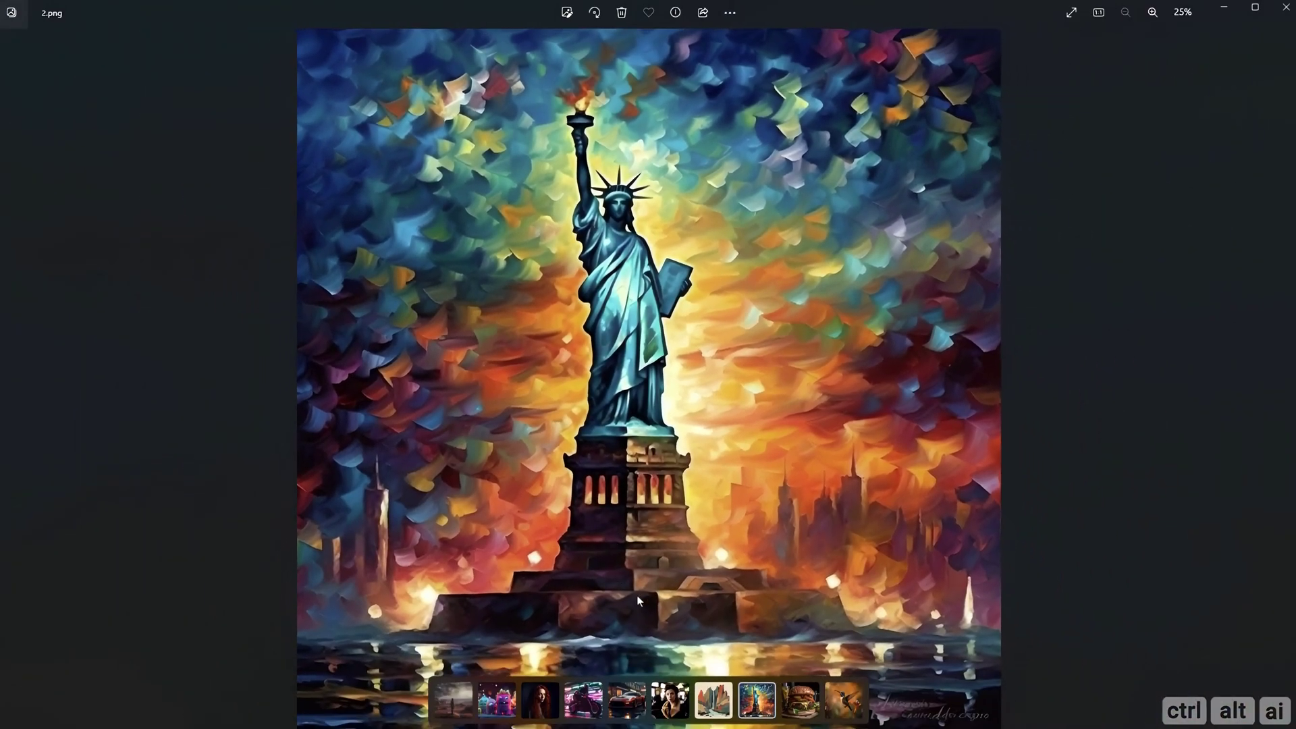
- View 1.png and examine the hummingbird's feathers and wing up close
click(839, 714)
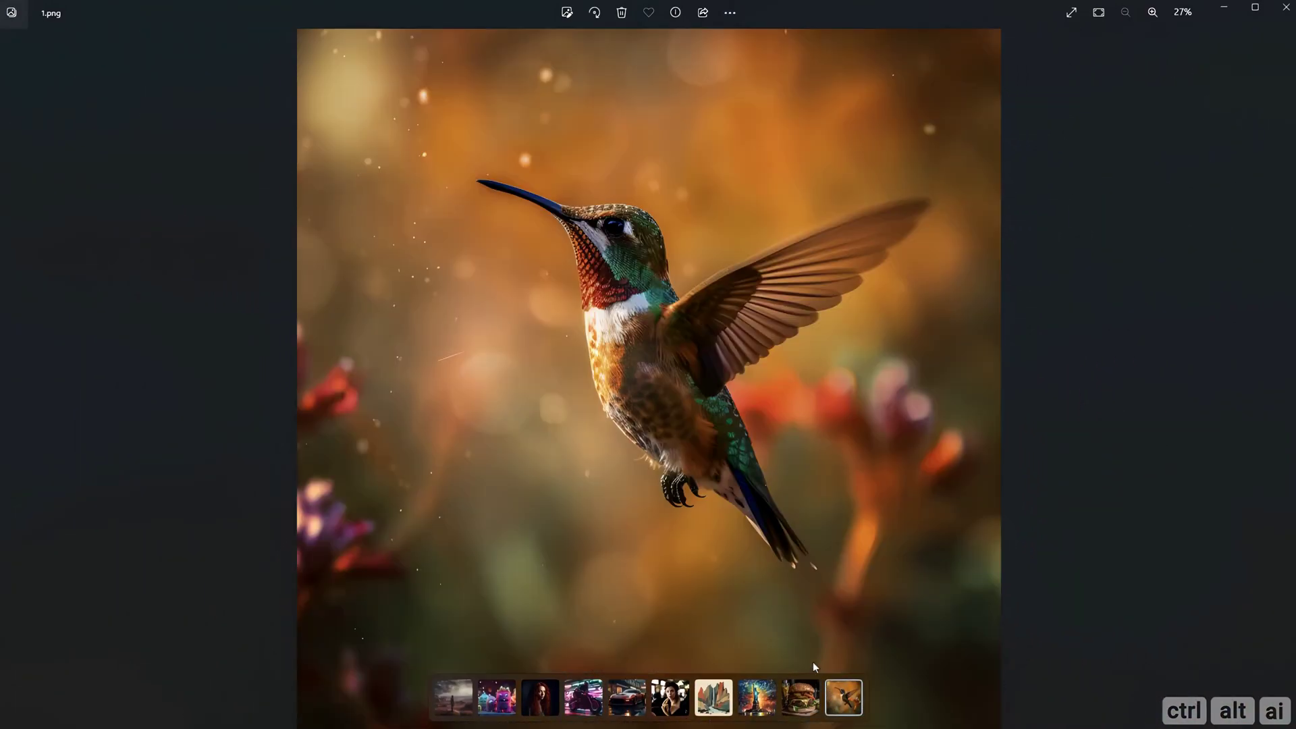
scroll(625, 309, up, 5)
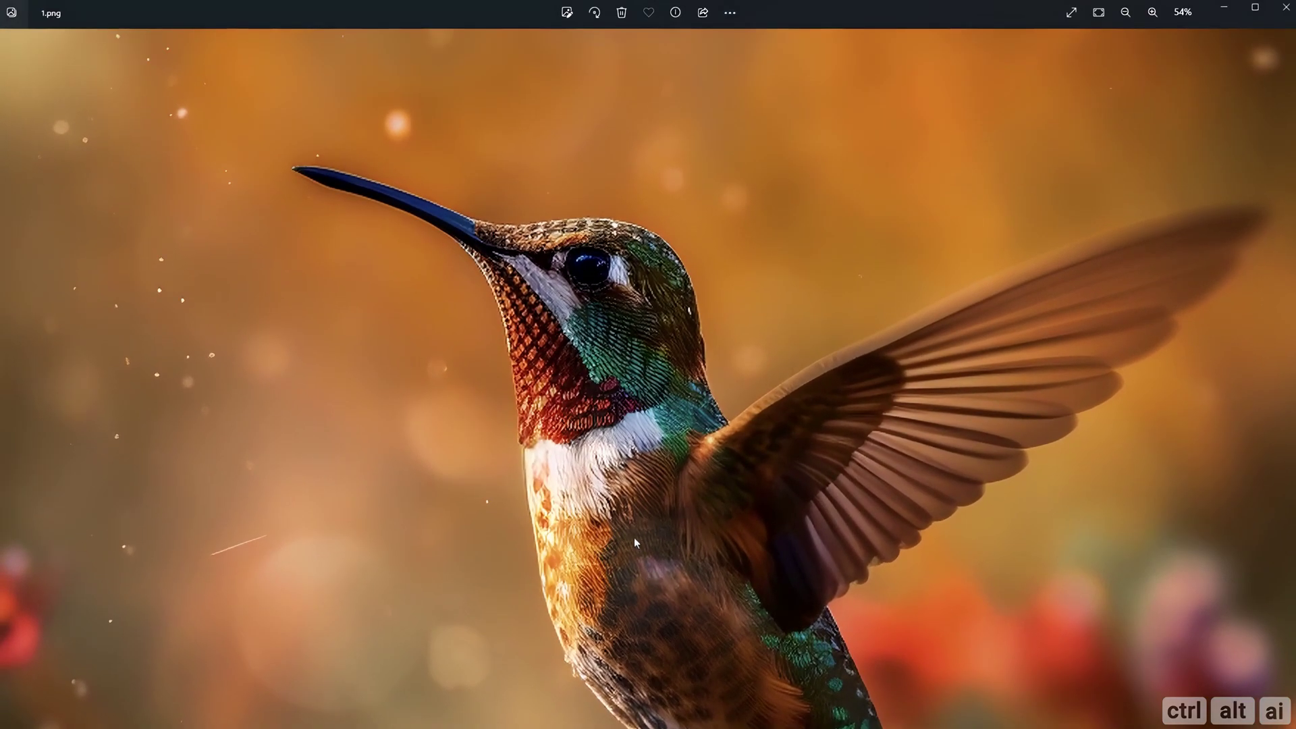
scroll(631, 431, down, 3)
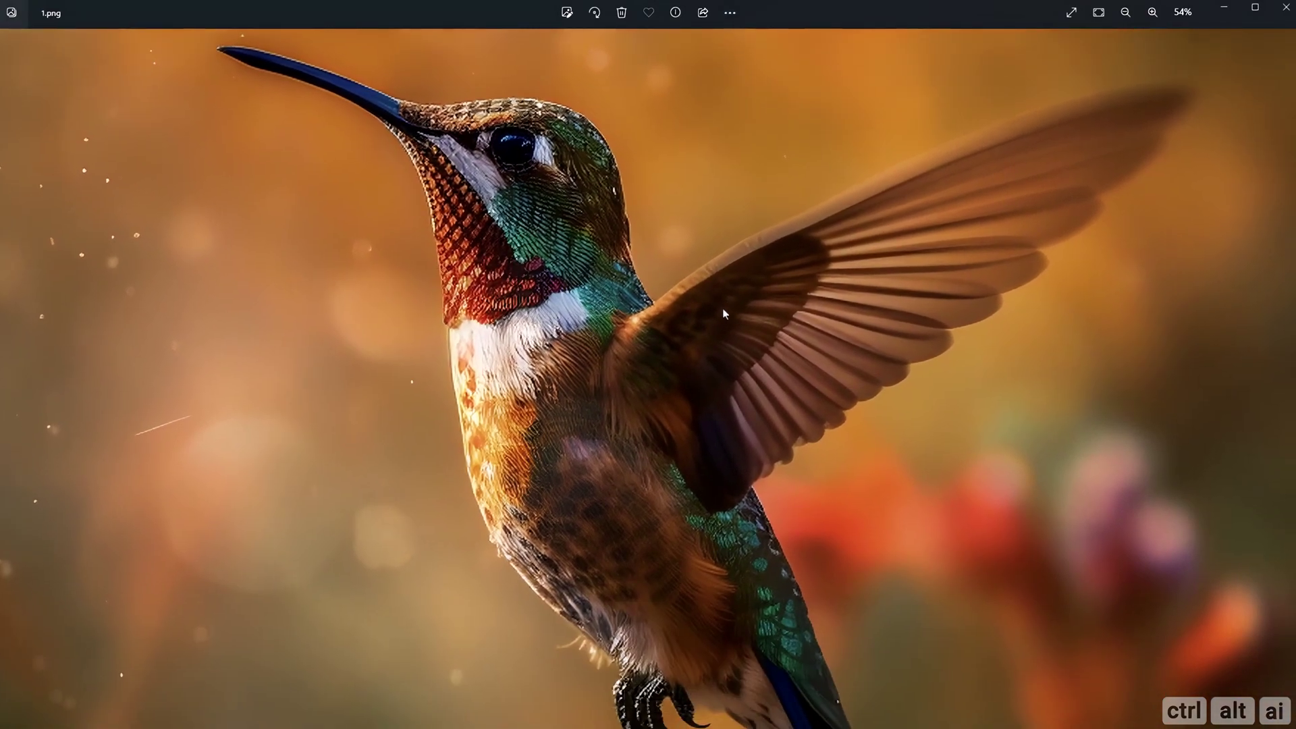
scroll(670, 408, down, 2)
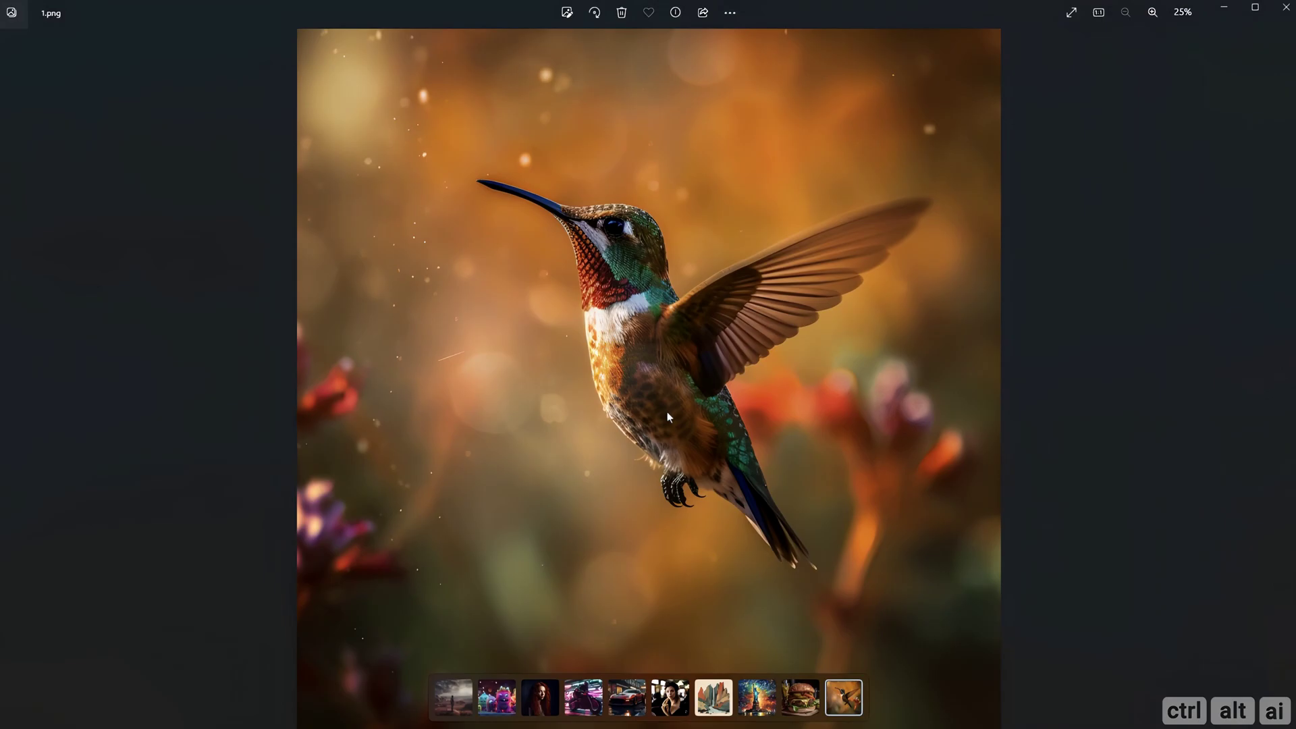